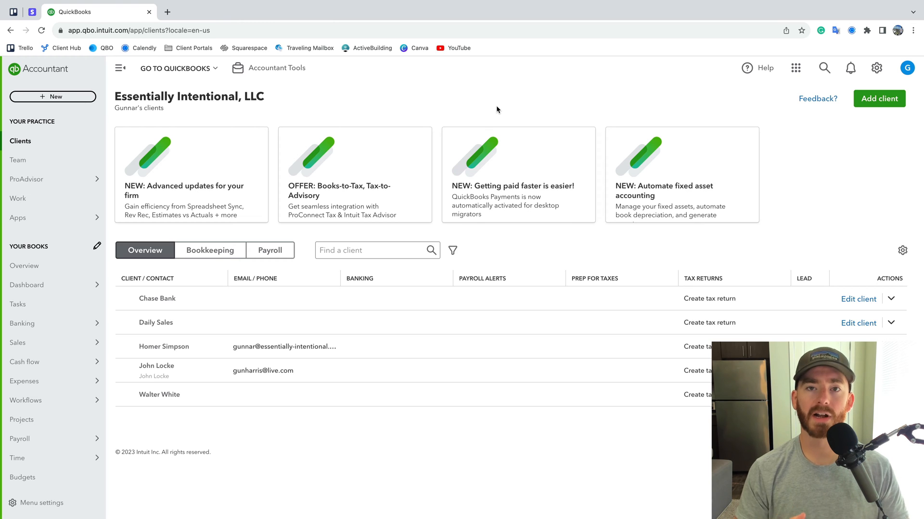
# Step: Switch to the Accounts workbook in Excel and review the table of account names and types
pyautogui.hotkey('ctrl', 'Left')
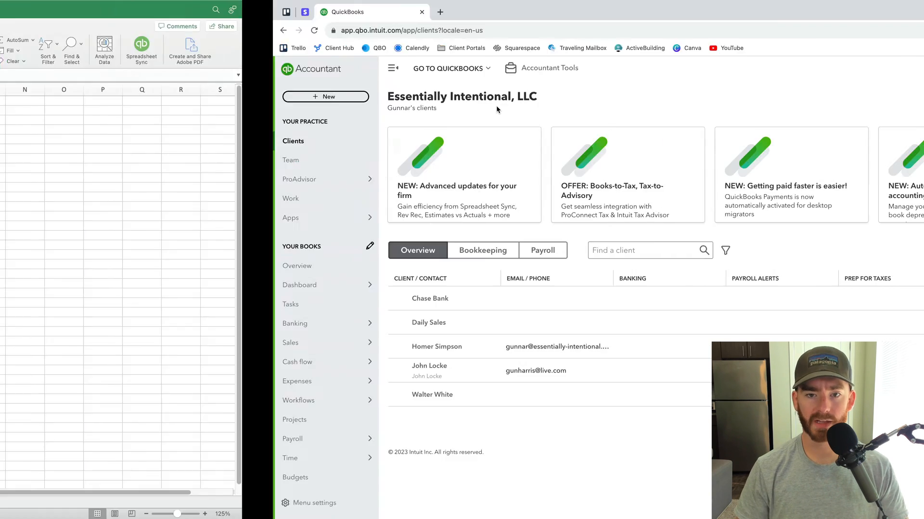
pyautogui.scroll(3, 313, 188)
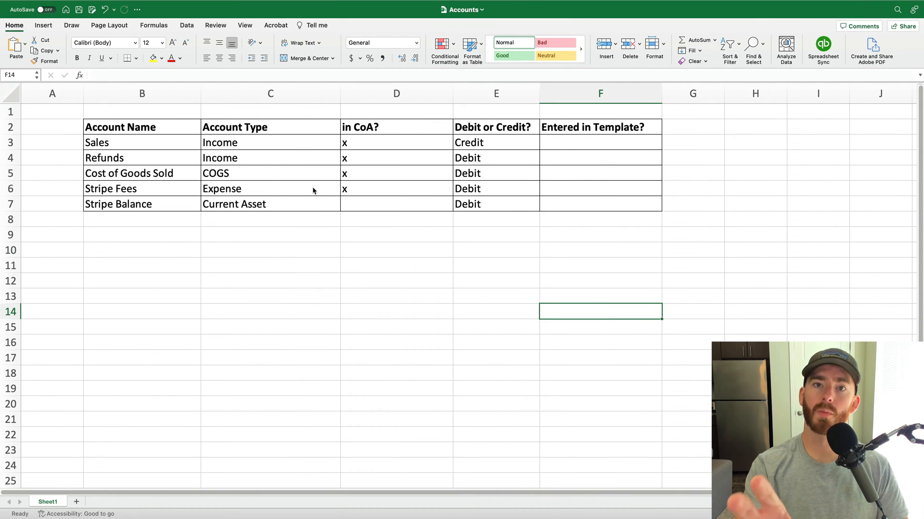
pyautogui.click(296, 169)
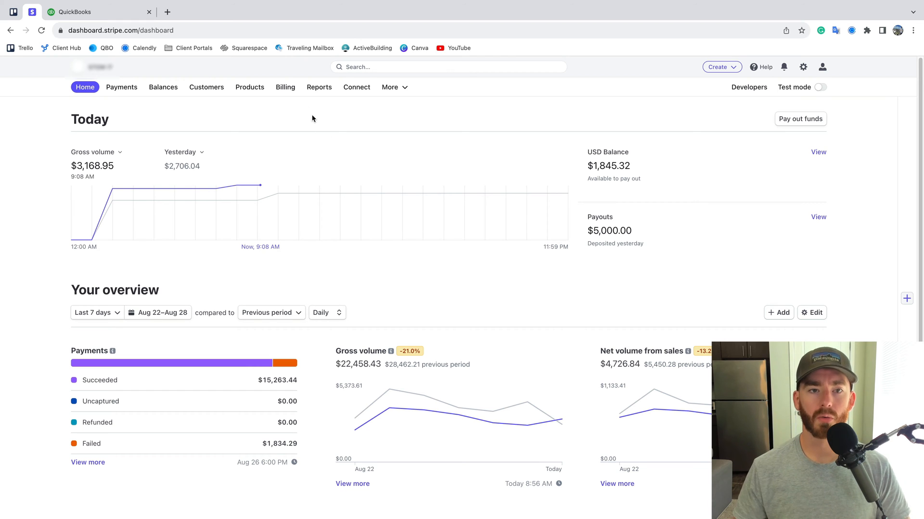
# Step: Open the Balance report in Stripe and review its balance summary and the breakdown of balance change from activity
pyautogui.click(320, 88)
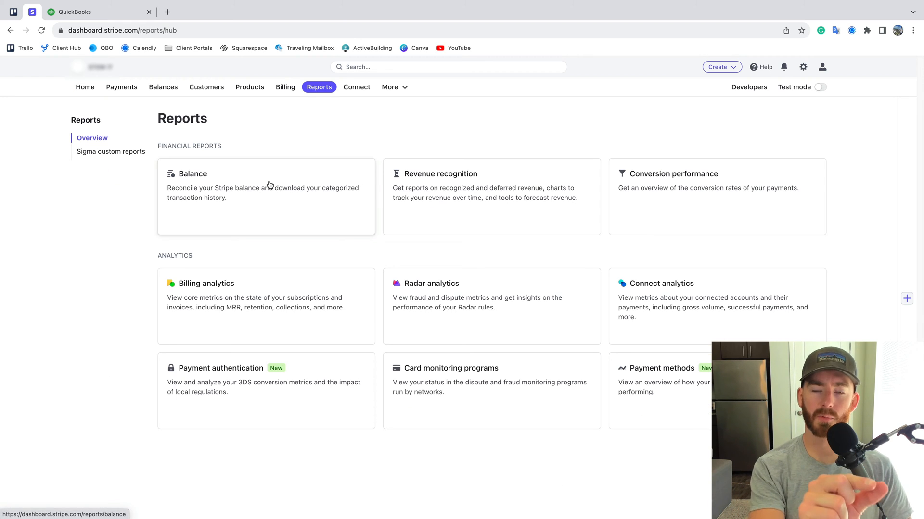
pyautogui.click(269, 185)
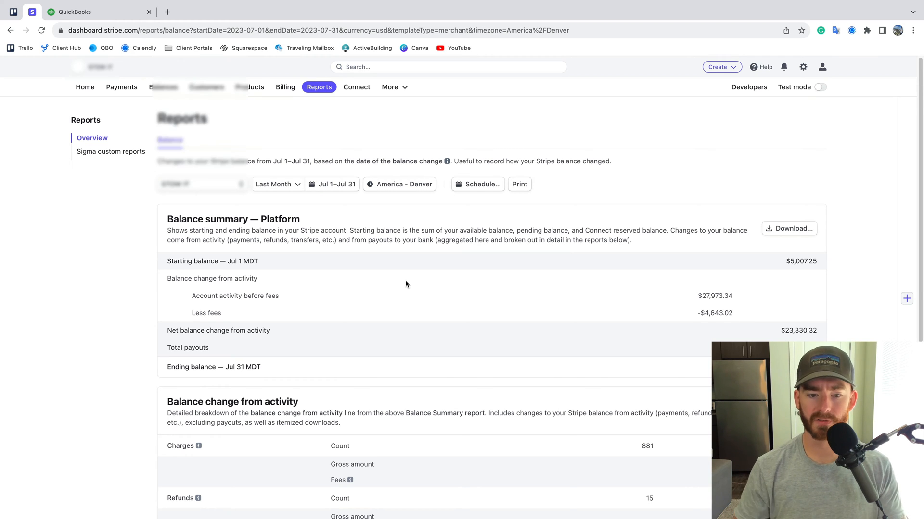
pyautogui.scroll(-4, 405, 281)
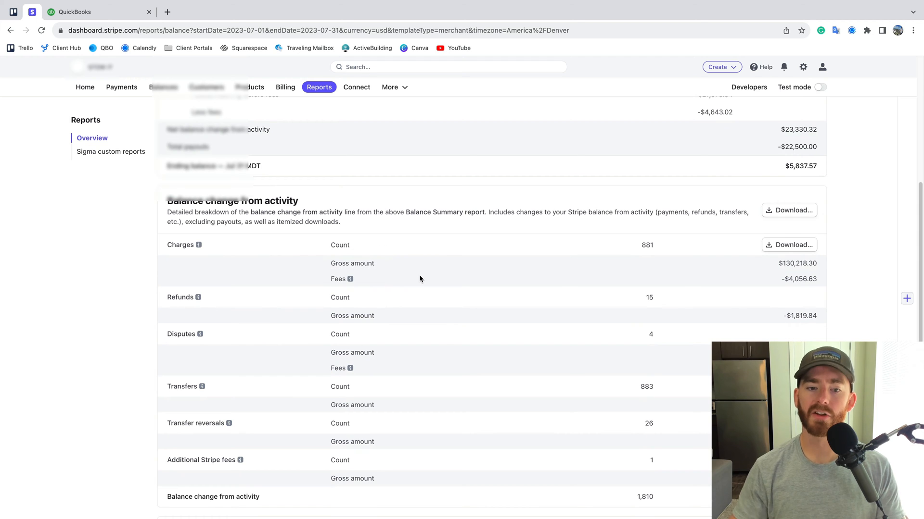
pyautogui.scroll(4, 419, 279)
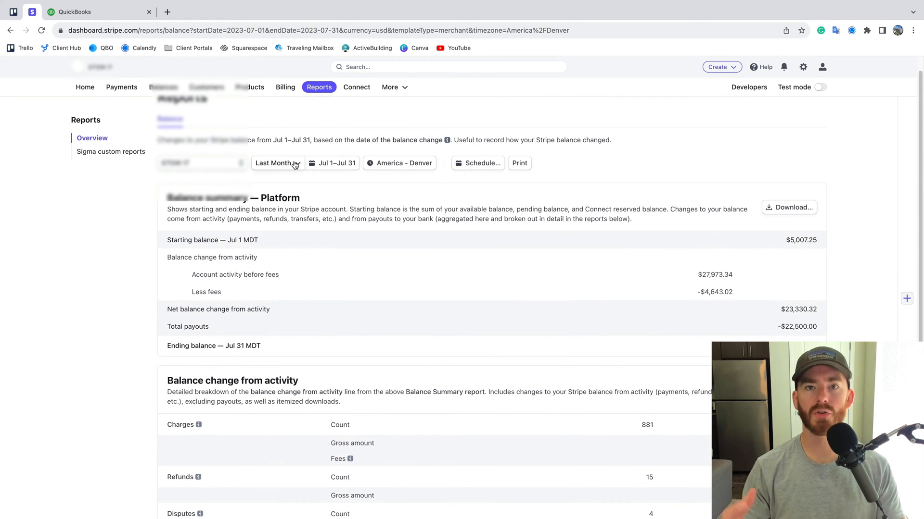
pyautogui.scroll(-2, 454, 377)
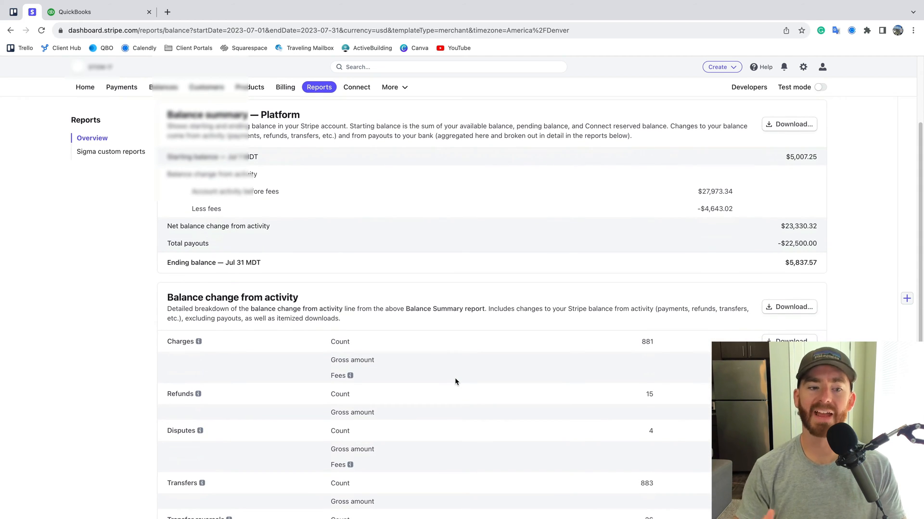
pyautogui.scroll(-4, 454, 377)
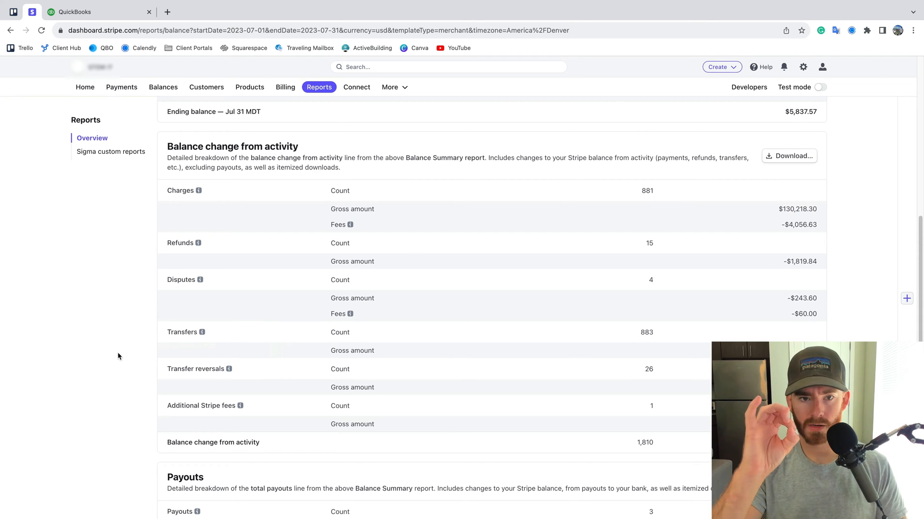
# Step: Compare the Charges line of the Stripe balance report with the Sales account in the Accounts workbook
pyautogui.moveTo(241, 186)
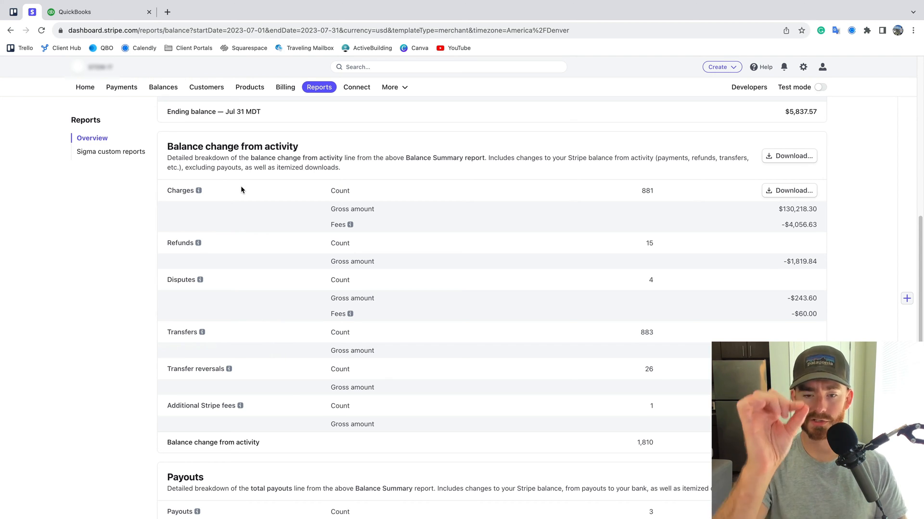
pyautogui.hotkey('ctrl', 'Left')
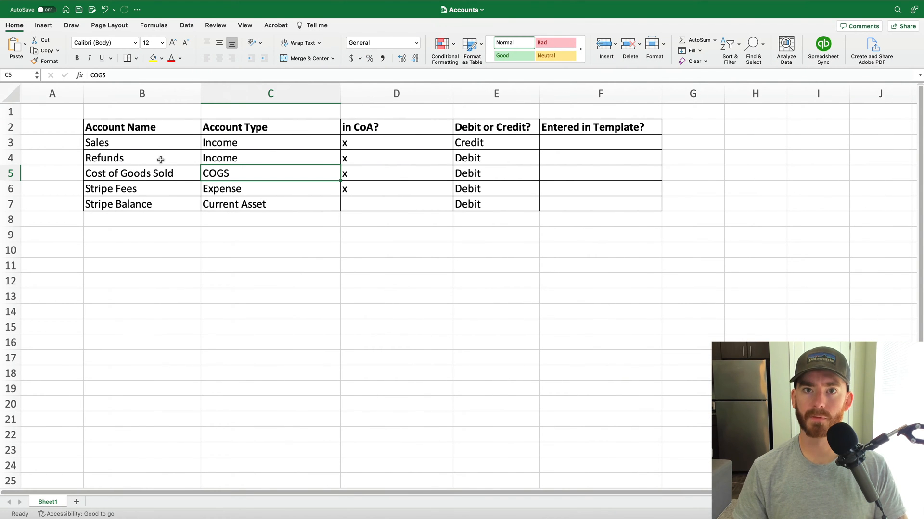
pyautogui.click(151, 140)
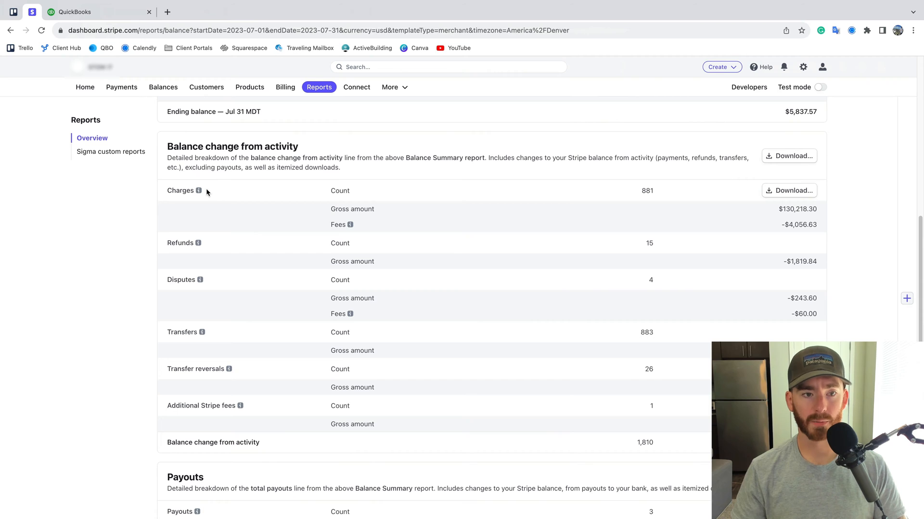
pyautogui.moveTo(199, 191)
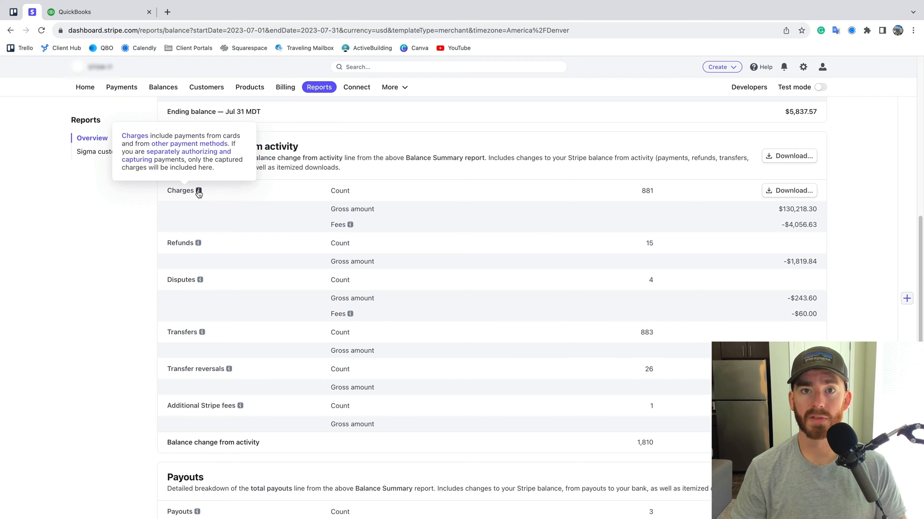
pyautogui.hotkey('ctrl', 'Left')
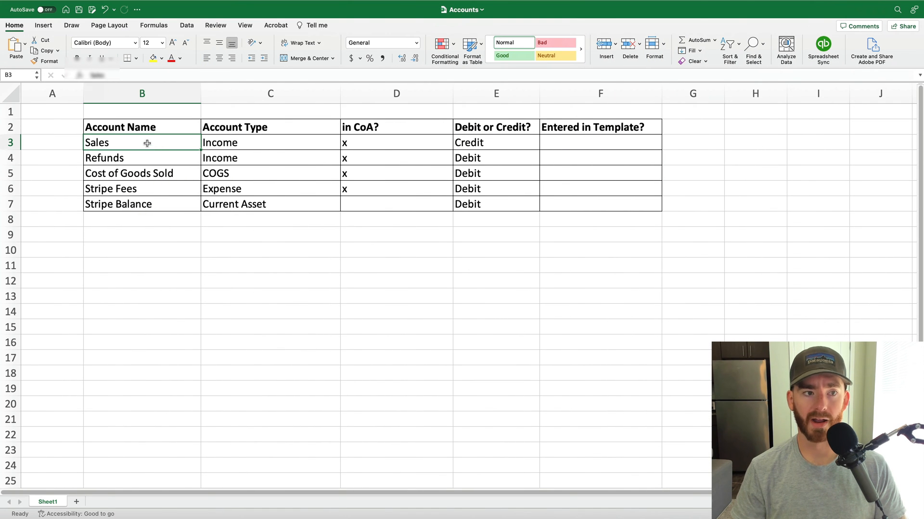
pyautogui.hotkey('ctrl', 'Right')
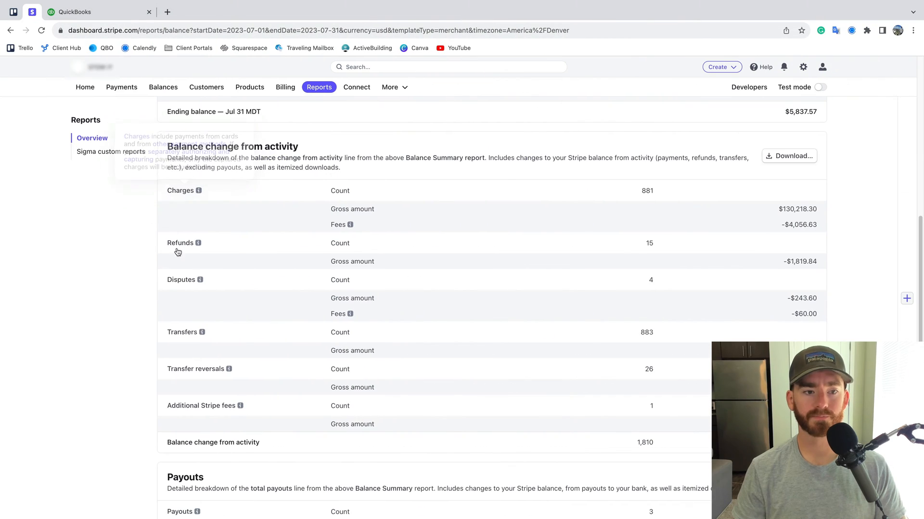
# Step: Read the Refunds and Disputes descriptions in the Stripe report and match them to the Refunds account in the workbook
pyautogui.moveTo(202, 245)
pyautogui.hotkey('ctrl', 'Left')
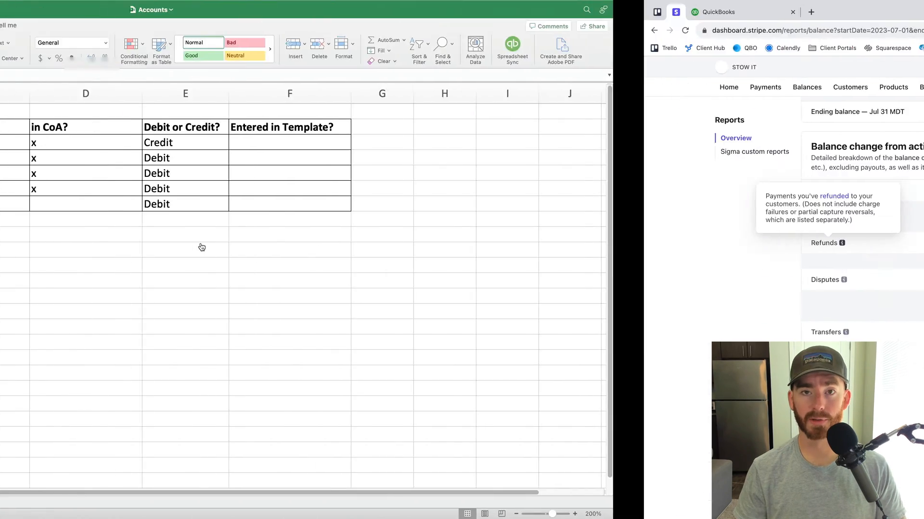
pyautogui.click(112, 160)
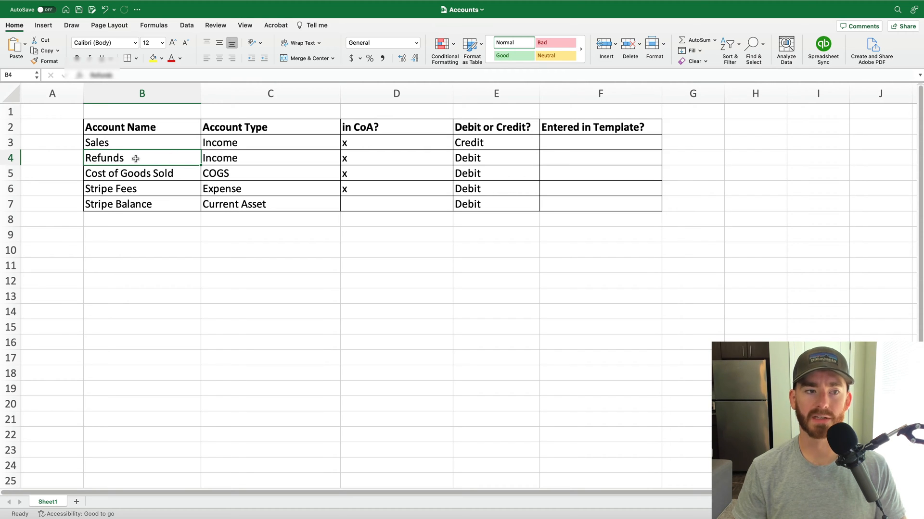
pyautogui.hotkey('ctrl', 'Right')
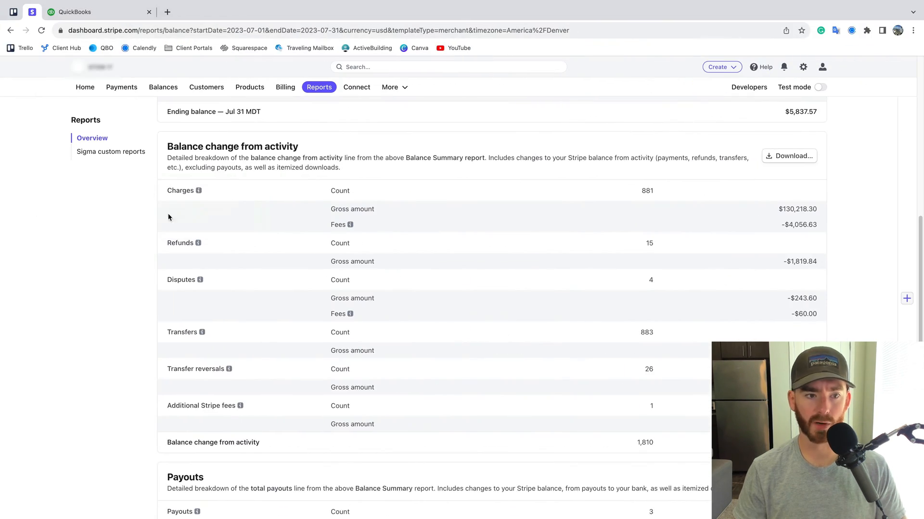
pyautogui.moveTo(201, 280)
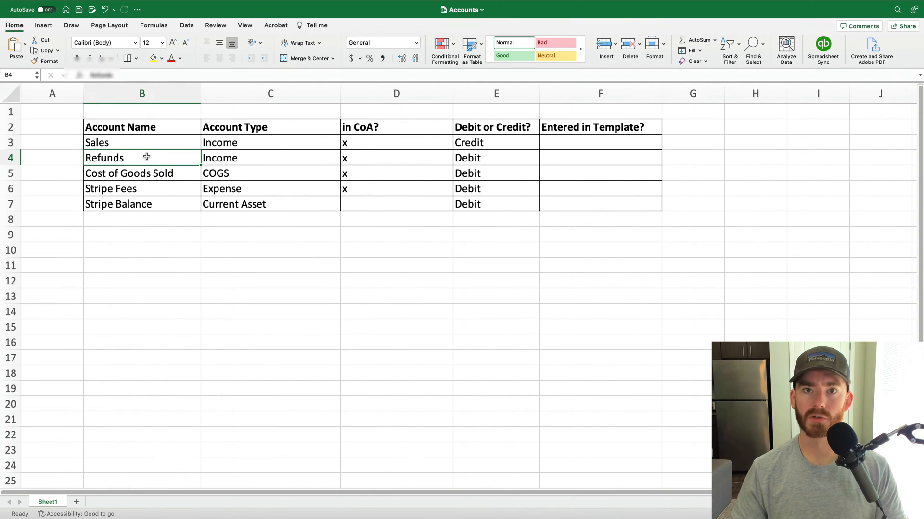
# Step: Read the Transfers and Transfer reversals descriptions in Stripe and match them to the workbook's Cost of Goods Sold account
pyautogui.hotkey('ctrl', 'Right')
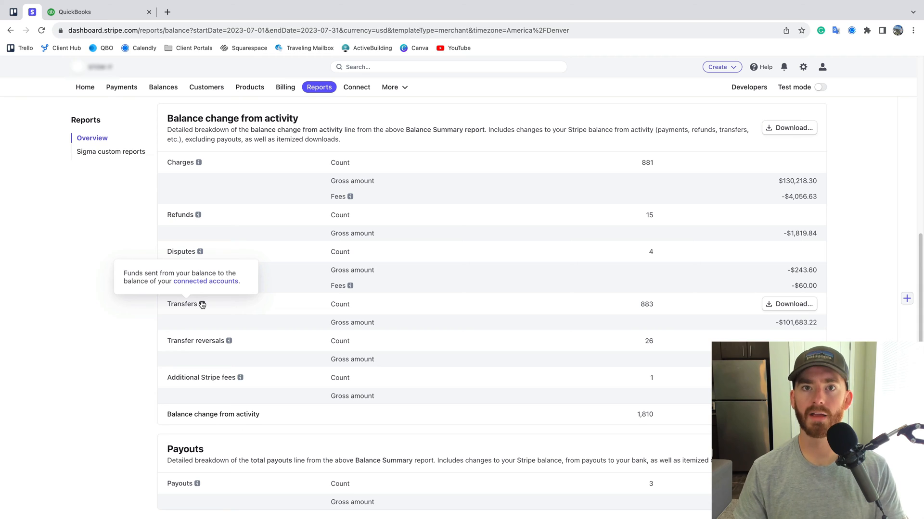
pyautogui.hotkey('ctrl', 'Left')
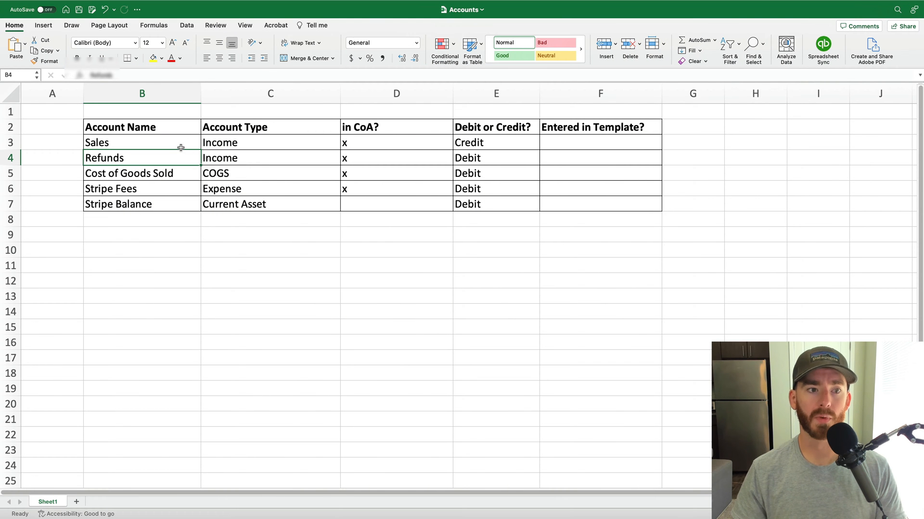
pyautogui.click(154, 174)
pyautogui.hotkey('ctrl', 'Right')
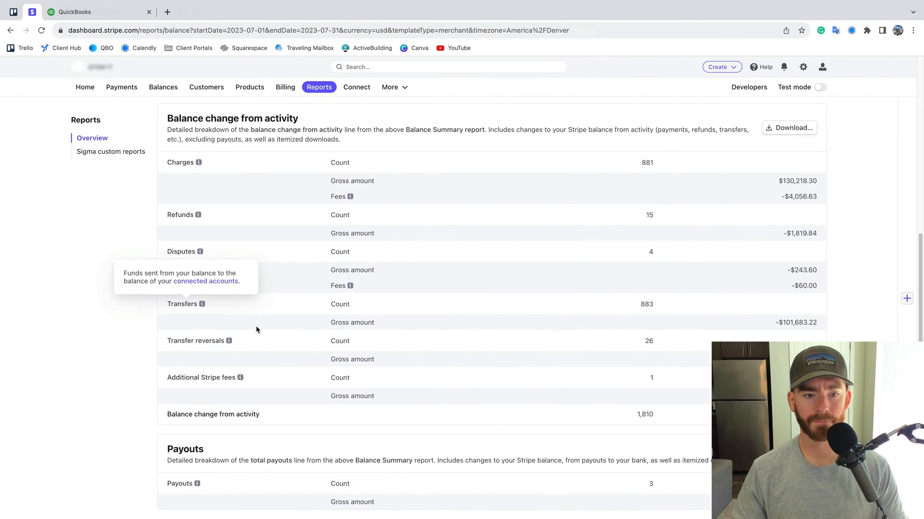
pyautogui.moveTo(230, 341)
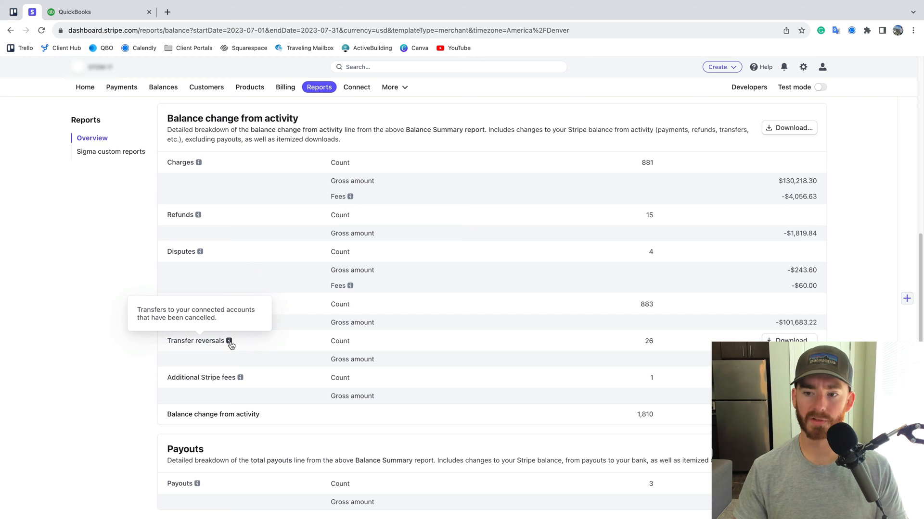
# Step: Match the report's charge fees and additional Stripe fees to the Stripe Fees account, and check the Stripe Balance account's type
pyautogui.moveTo(241, 381)
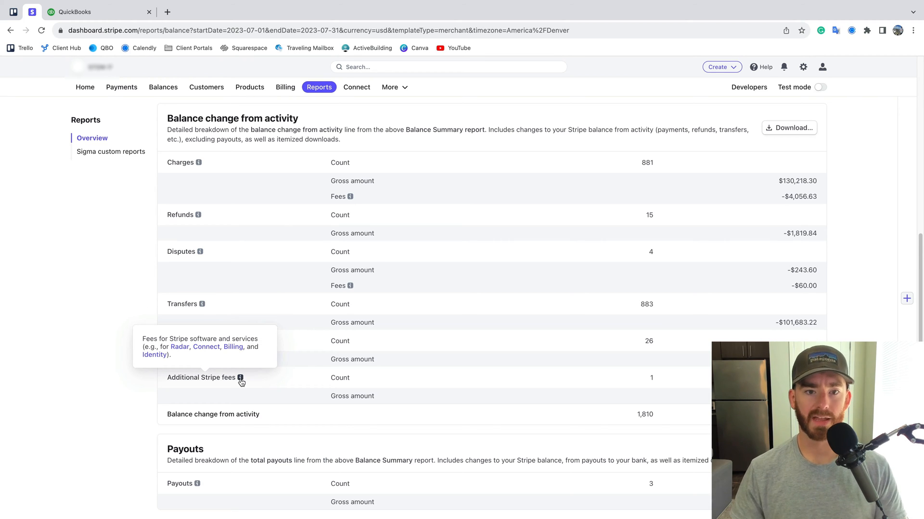
pyautogui.moveTo(350, 199)
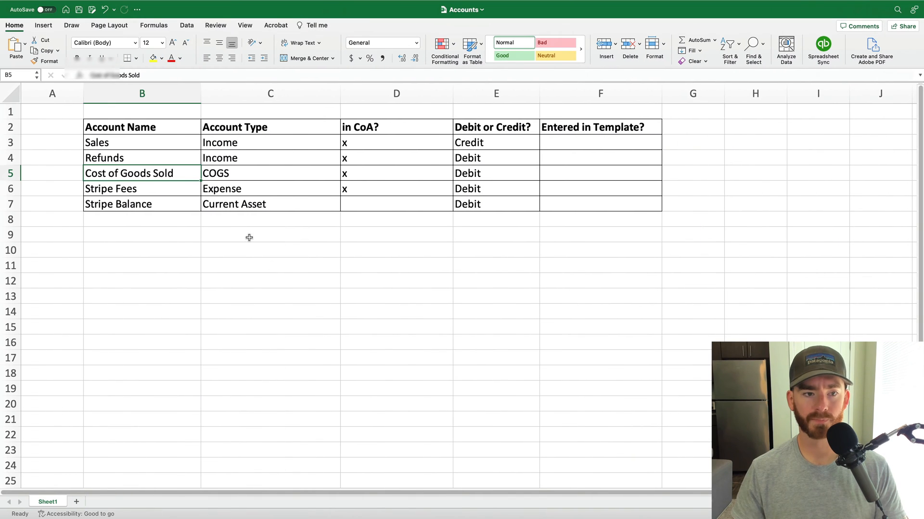
pyautogui.click(147, 190)
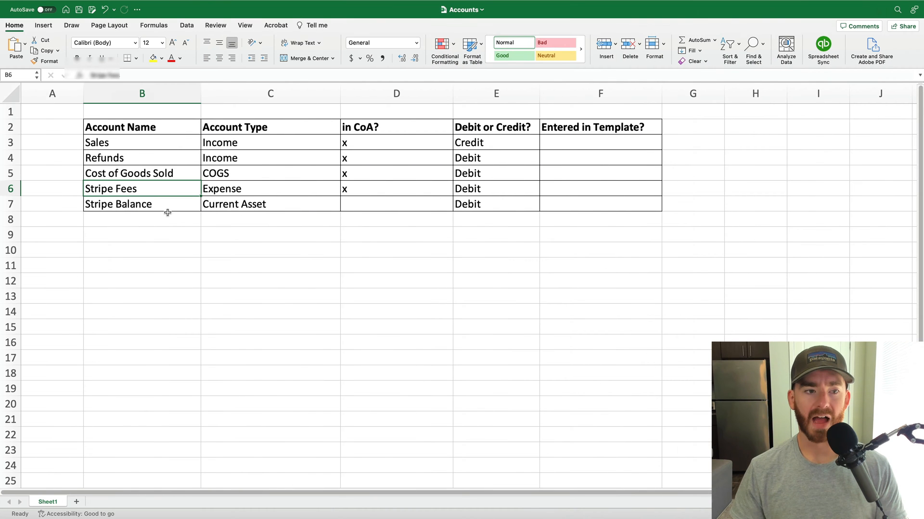
pyautogui.click(147, 202)
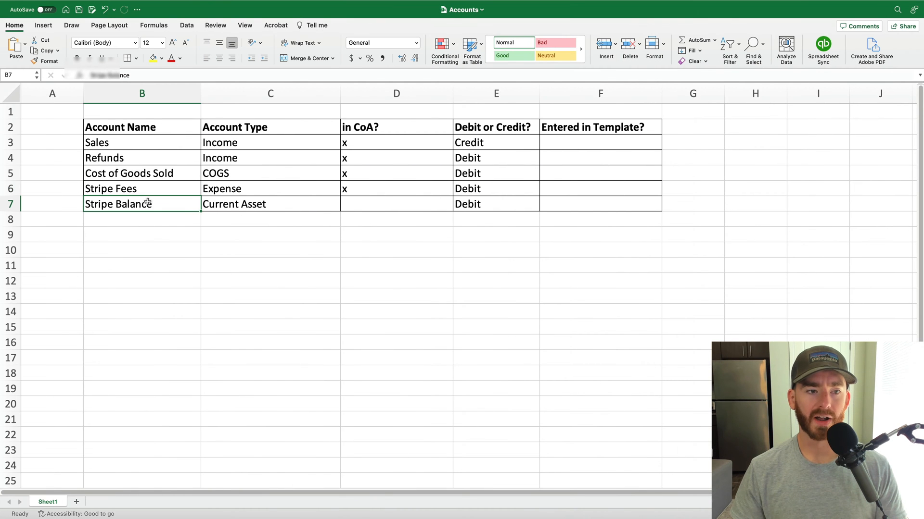
pyautogui.click(262, 207)
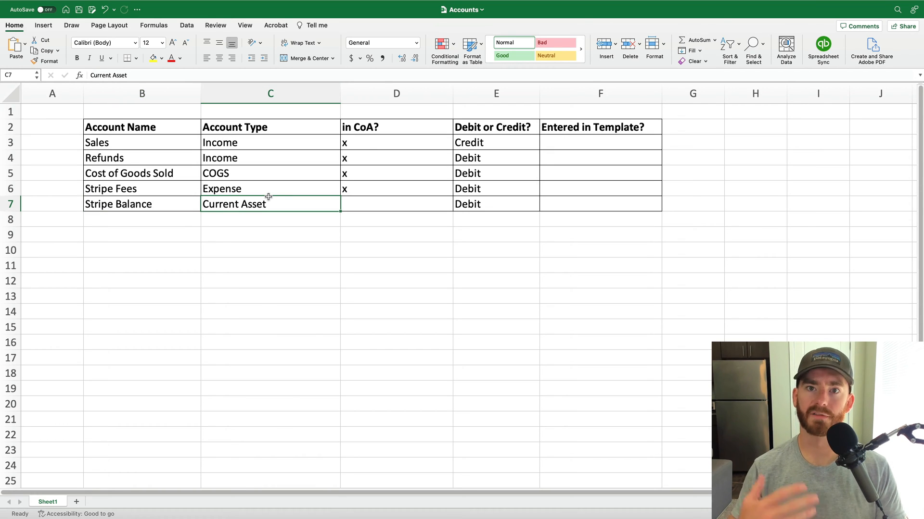
# Step: Go through the account names in the workbook one by one, from Sales down to Stripe Balance
pyautogui.click(111, 146)
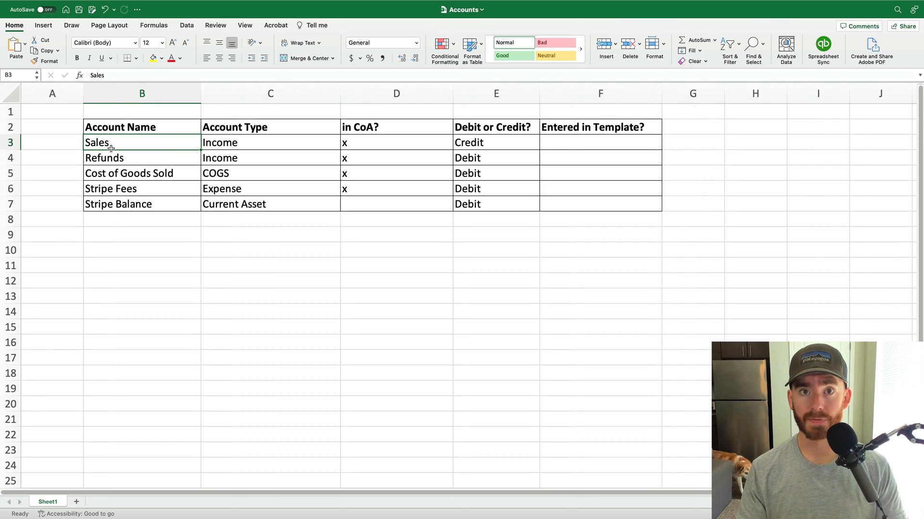
pyautogui.press('Down')
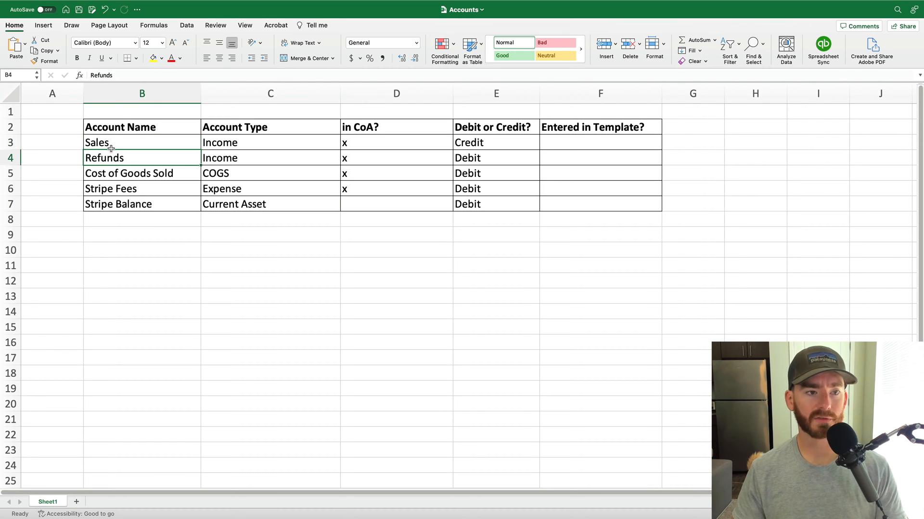
pyautogui.press('Down')
pyautogui.press('Down')
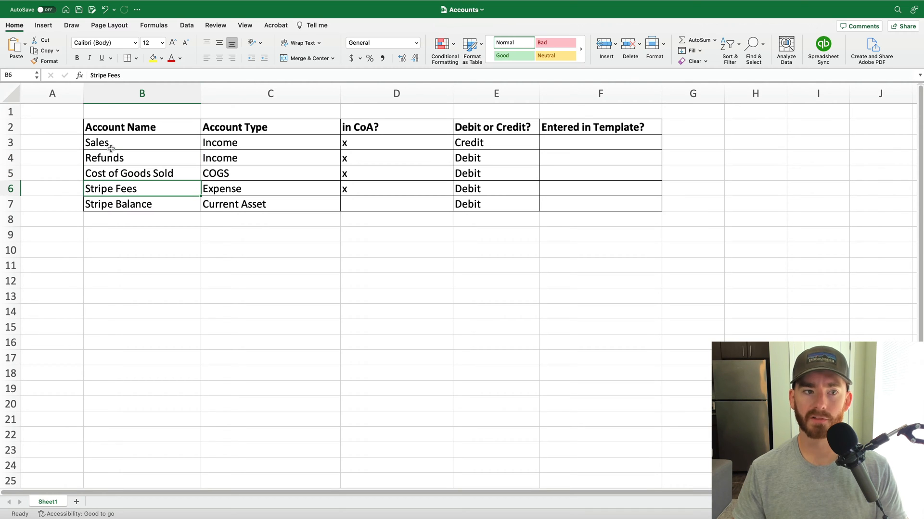
pyautogui.press('Down')
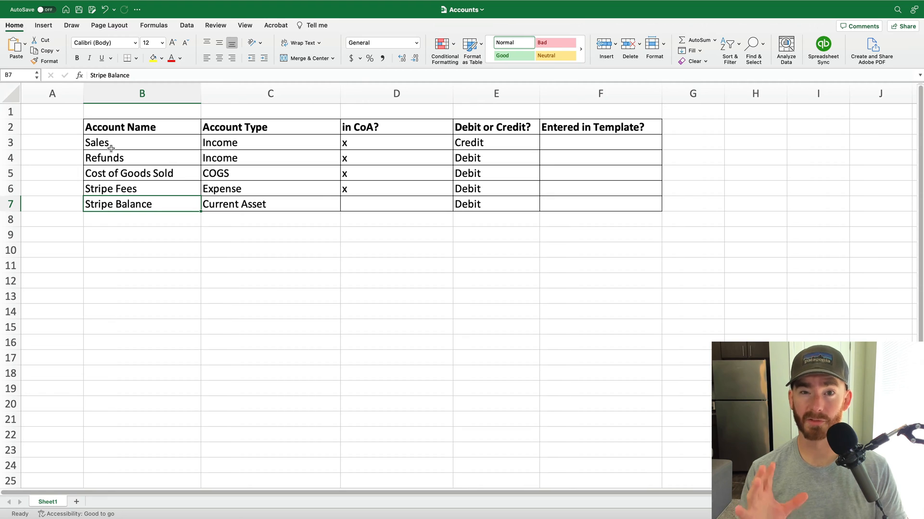
# Step: Check which accounts are marked under "in CoA?" and switch to QuickBooks in the browser
pyautogui.click(371, 121)
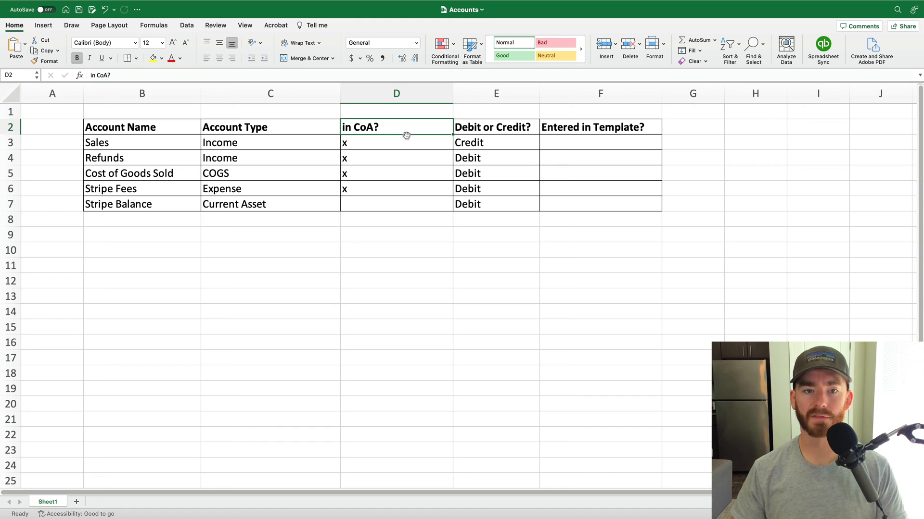
pyautogui.press('Down')
pyautogui.press('Down')
pyautogui.press('Down')
pyautogui.press('Up')
pyautogui.press('Up')
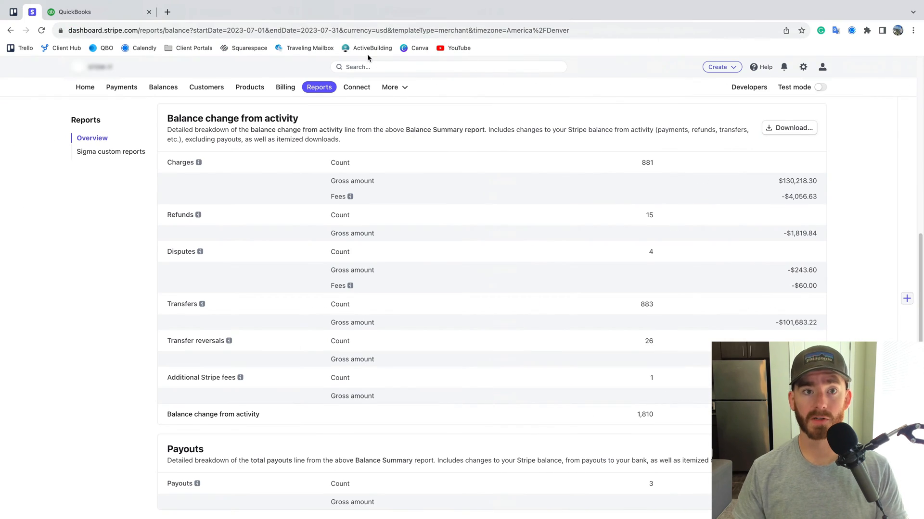
pyautogui.click(88, 12)
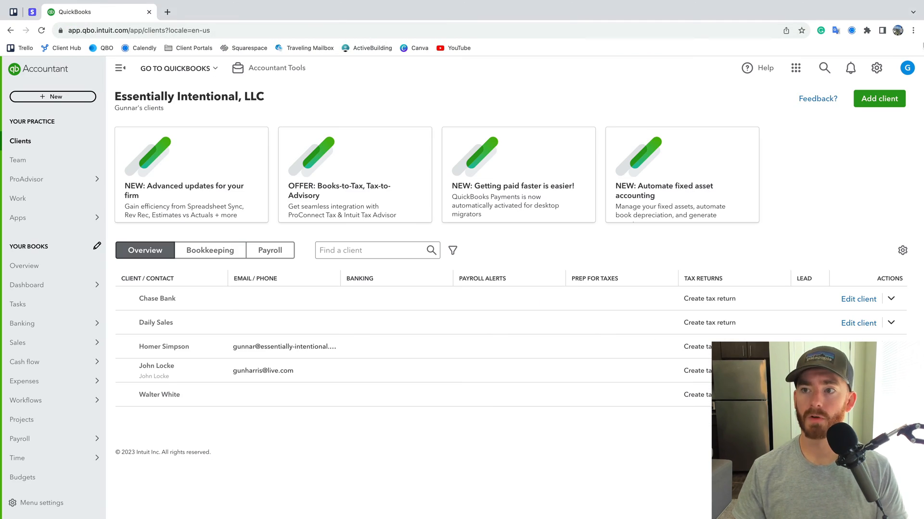
# Step: Open the QuickBooks chart of accounts and go to its account name filter
pyautogui.click(887, 67)
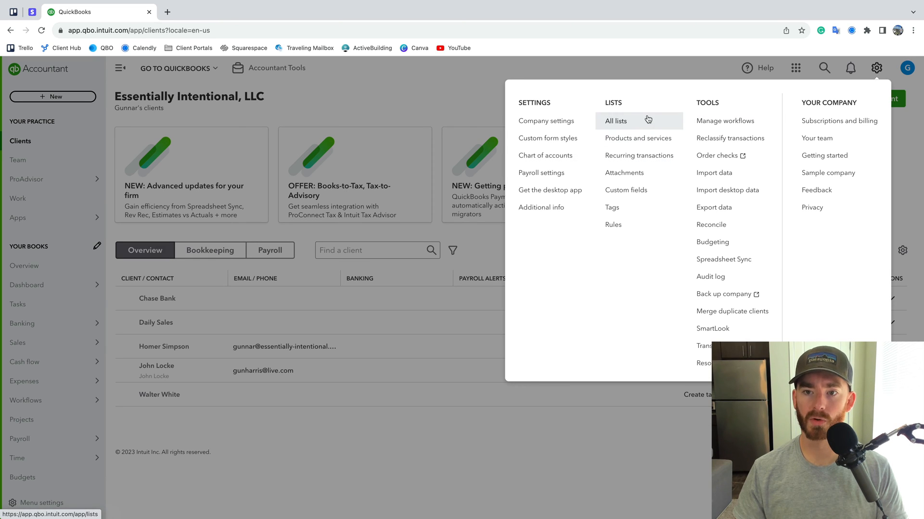
pyautogui.click(568, 157)
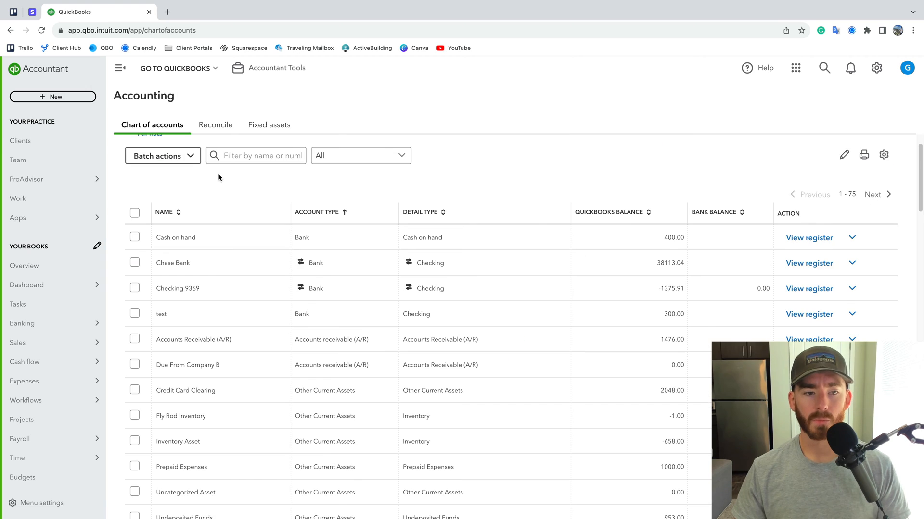
pyautogui.click(238, 199)
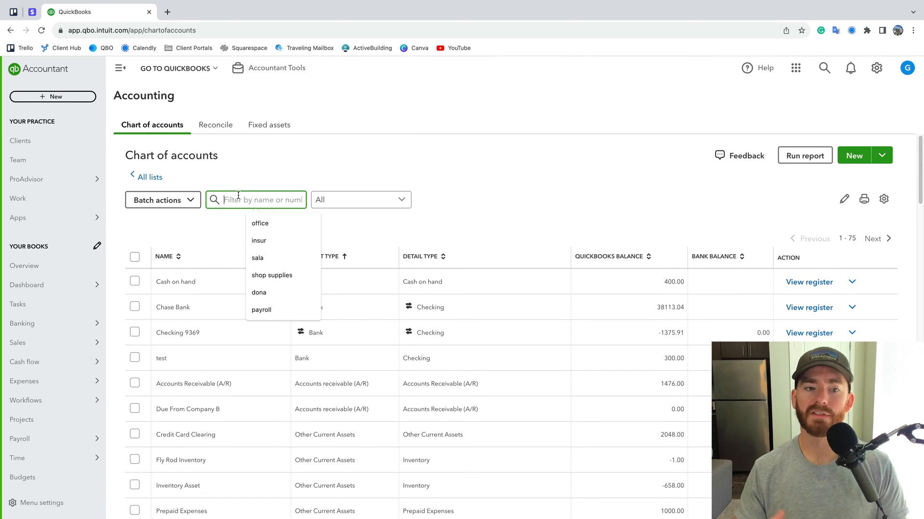
pyautogui.click(290, 158)
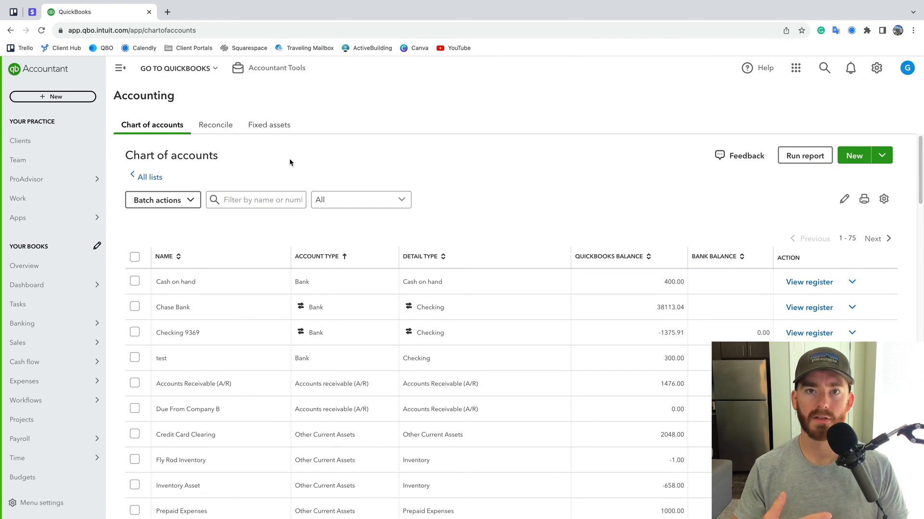
# Step: Return to the Accounts workbook and review the "in CoA?" marks from Sales down to Stripe Fees
pyautogui.hotkey('ctrl', 'Left')
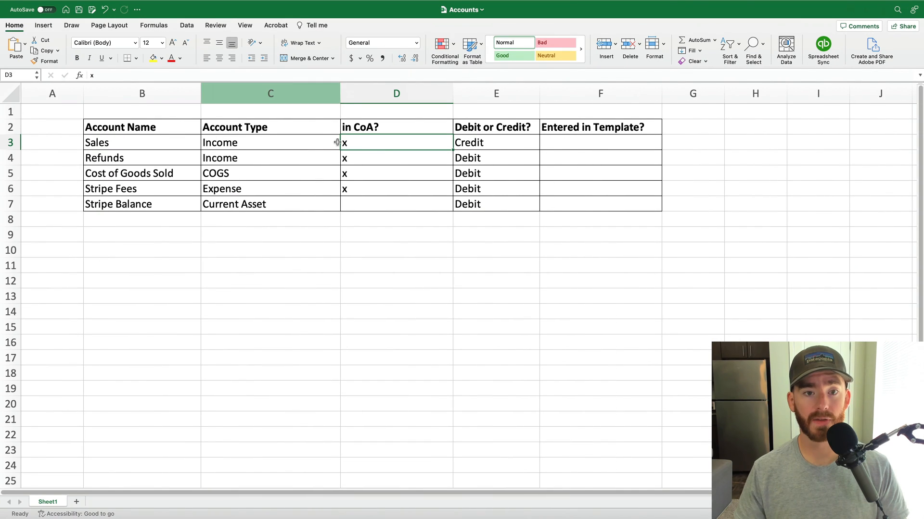
pyautogui.press('Down')
pyautogui.press('Down')
pyautogui.press('Down')
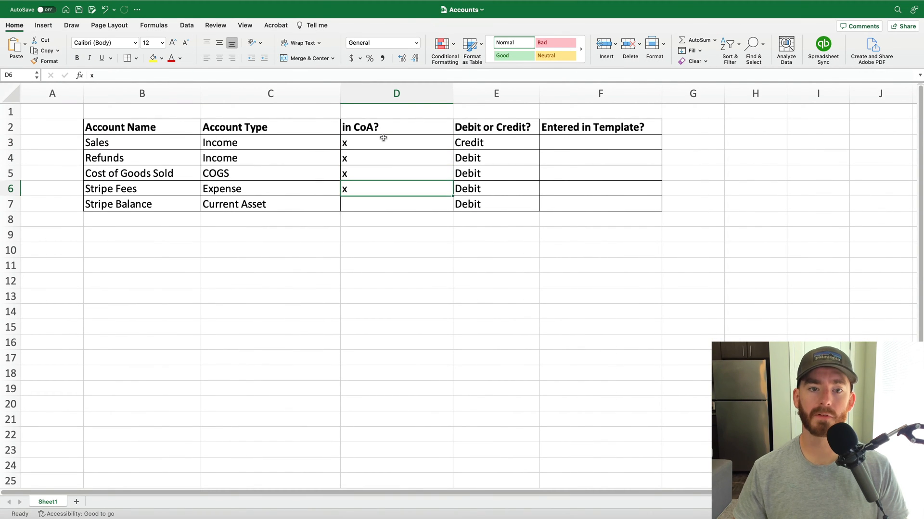
pyautogui.press('Up')
pyautogui.press('Up')
pyautogui.press('Up')
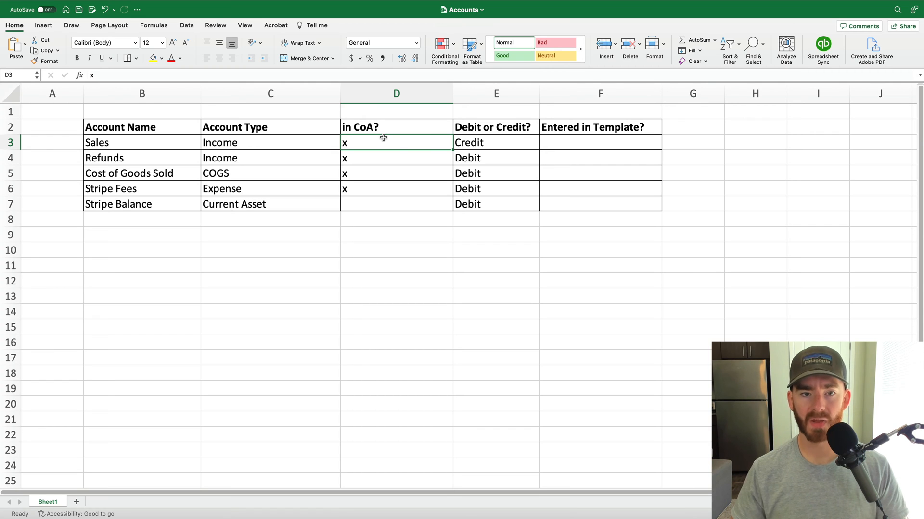
pyautogui.press('Down')
pyautogui.press('Down')
pyautogui.press('Down')
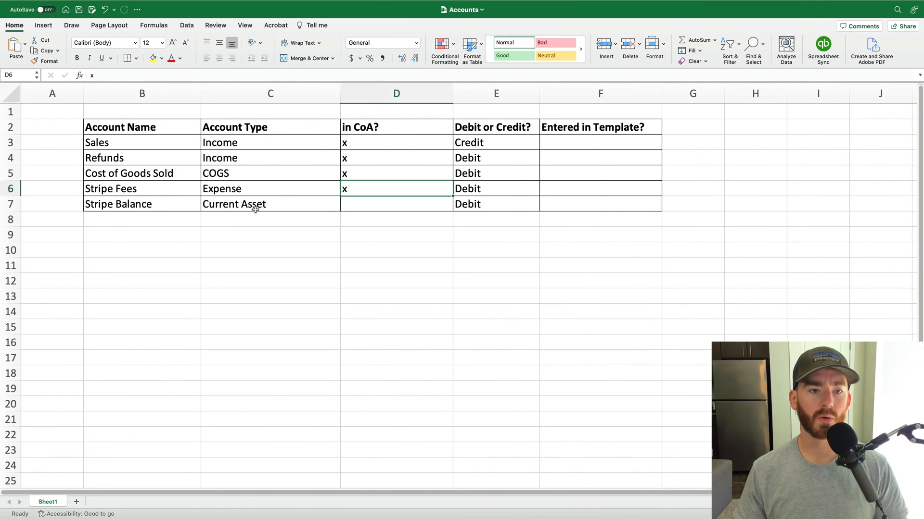
# Step: Check the Stripe Balance row and start a new QuickBooks asset account for it, saved under Other Current Assets
pyautogui.click(254, 210)
pyautogui.click(156, 205)
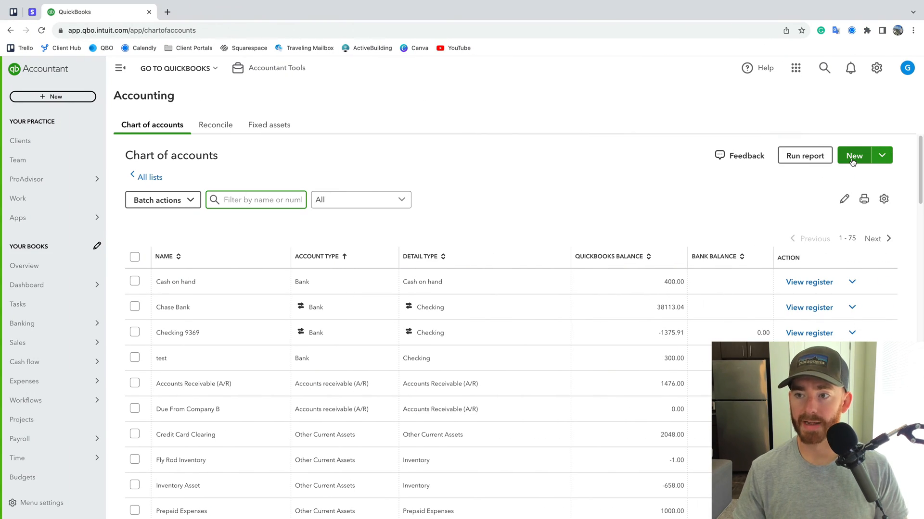
pyautogui.click(852, 156)
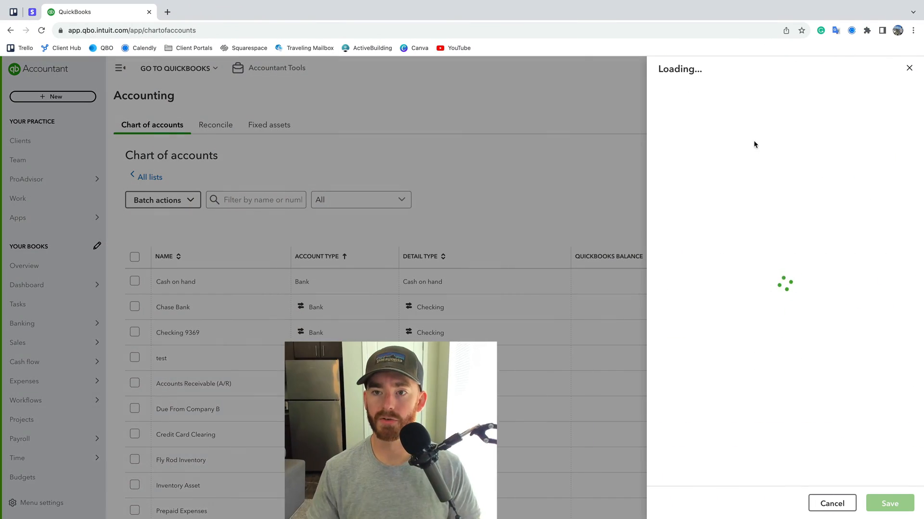
pyautogui.click(786, 108)
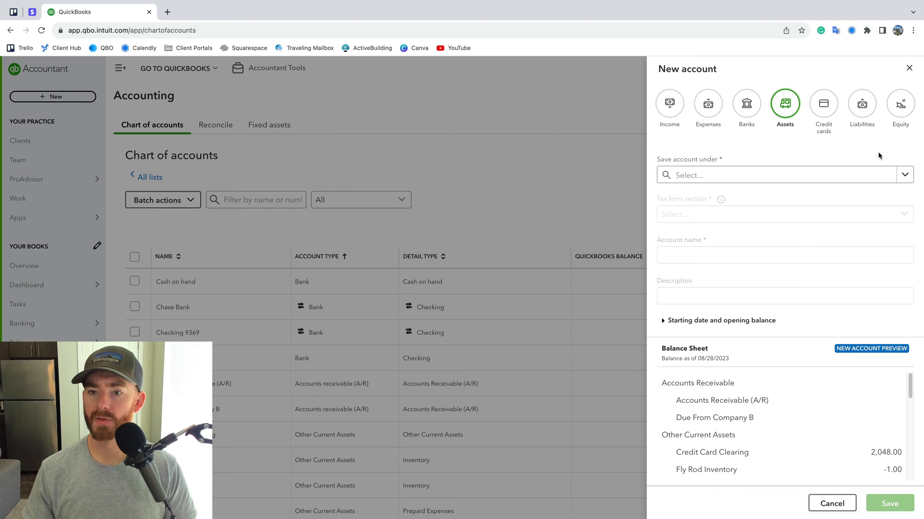
pyautogui.click(899, 175)
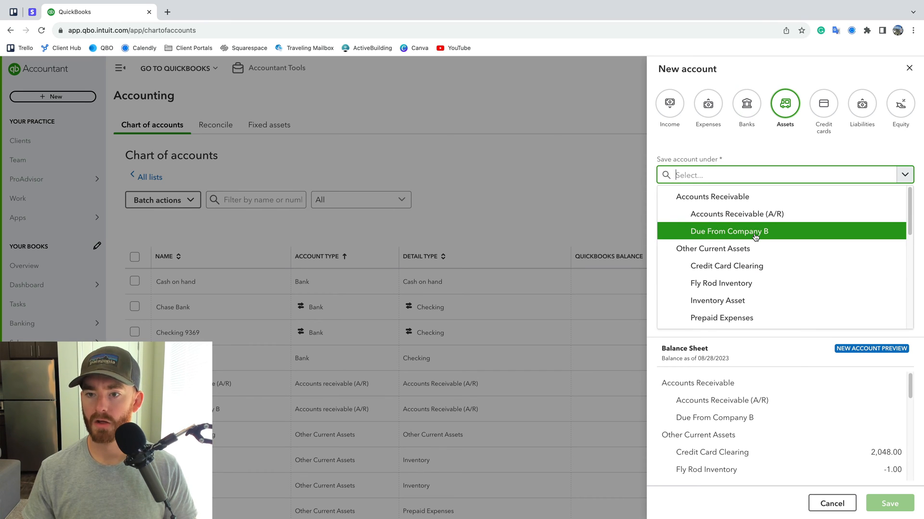
pyautogui.click(747, 103)
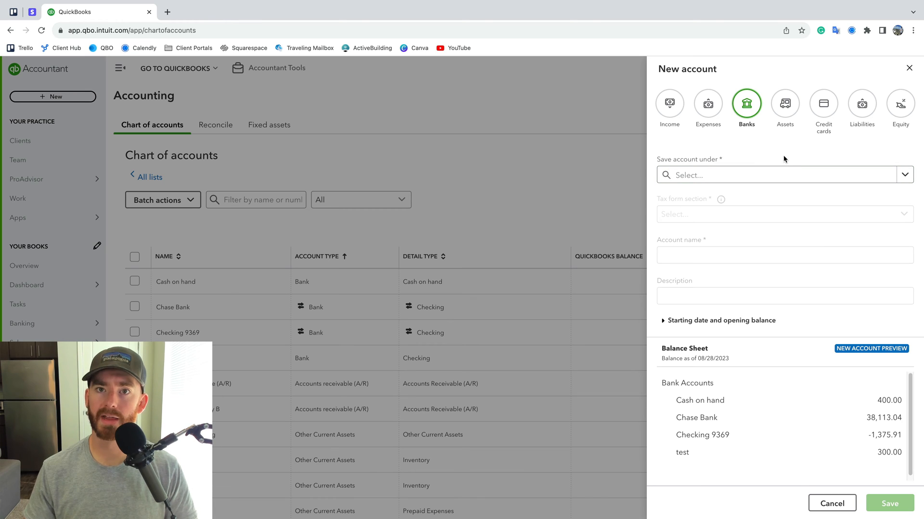
pyautogui.click(785, 104)
pyautogui.click(773, 176)
pyautogui.click(741, 248)
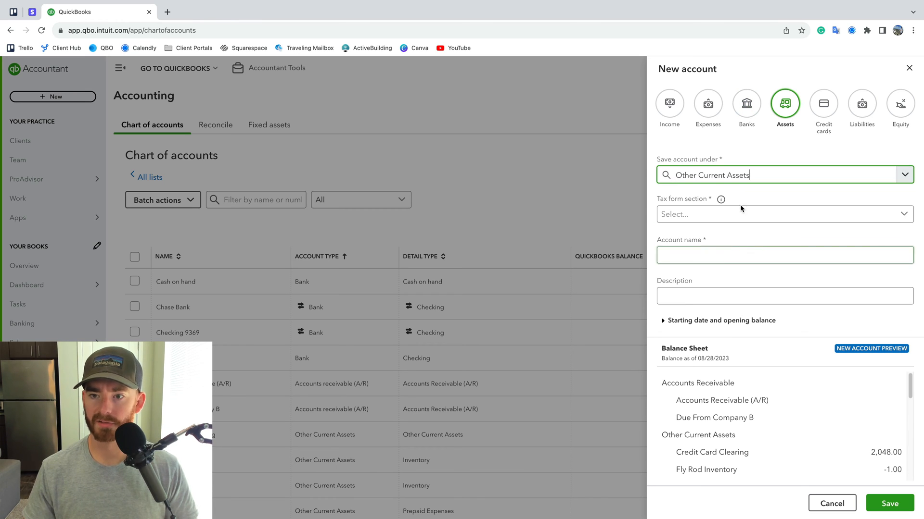
# Step: Browse the tax form sections for the new asset account and choose one
pyautogui.click(773, 220)
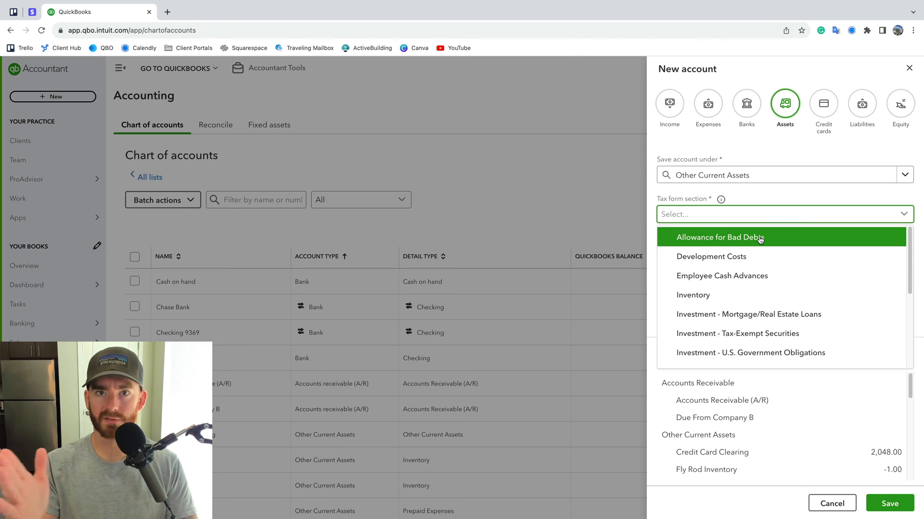
pyautogui.scroll(-5, 759, 287)
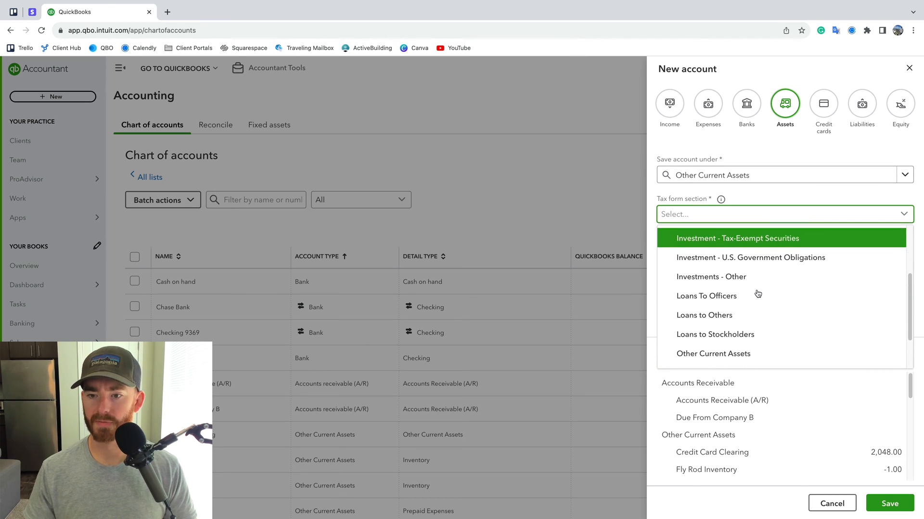
pyautogui.click(758, 301)
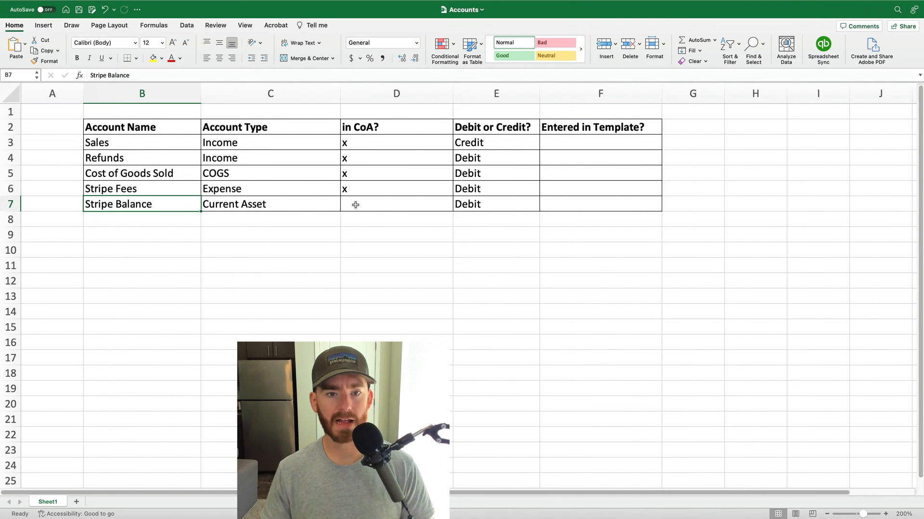
# Step: Mark Stripe Balance with x under "in CoA?" in the Accounts workbook
pyautogui.click(402, 206)
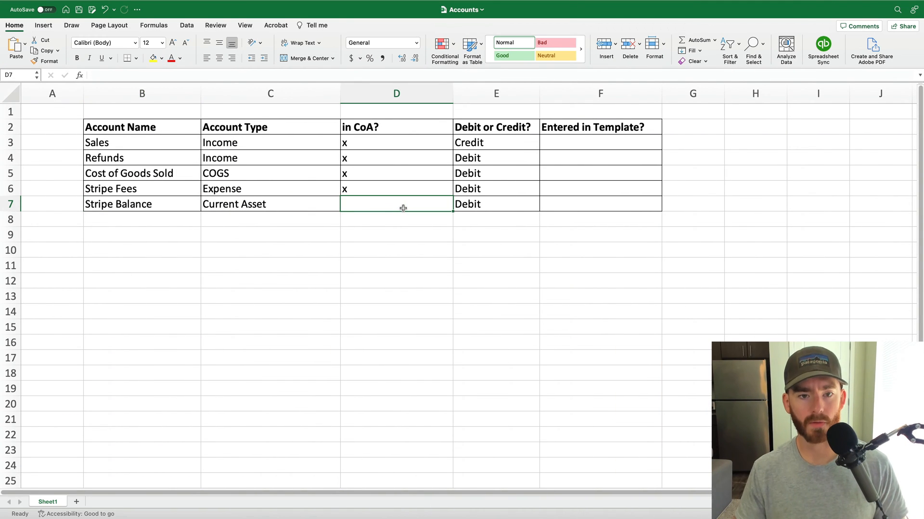
pyautogui.write('x')
pyautogui.press('Return')
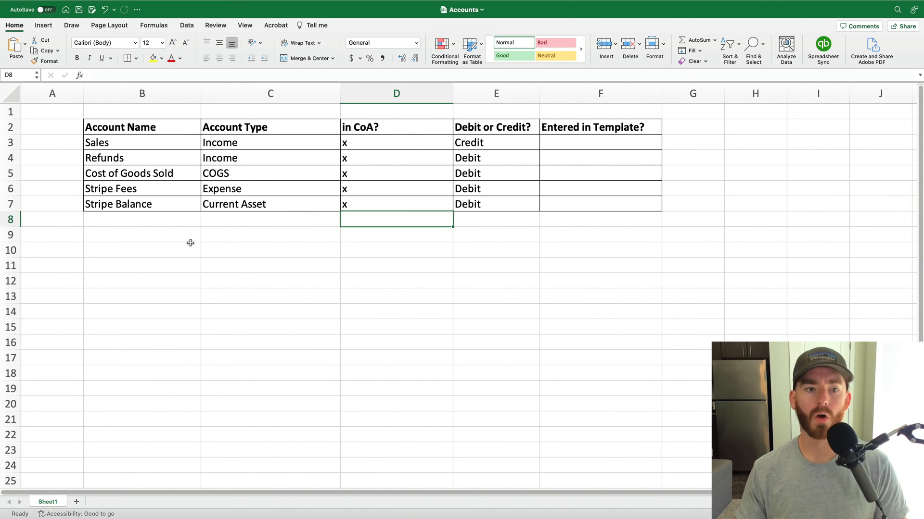
# Step: Review the Account Type column, from Current Asset for Stripe Balance up to Income for Sales
pyautogui.click(237, 187)
pyautogui.click(250, 205)
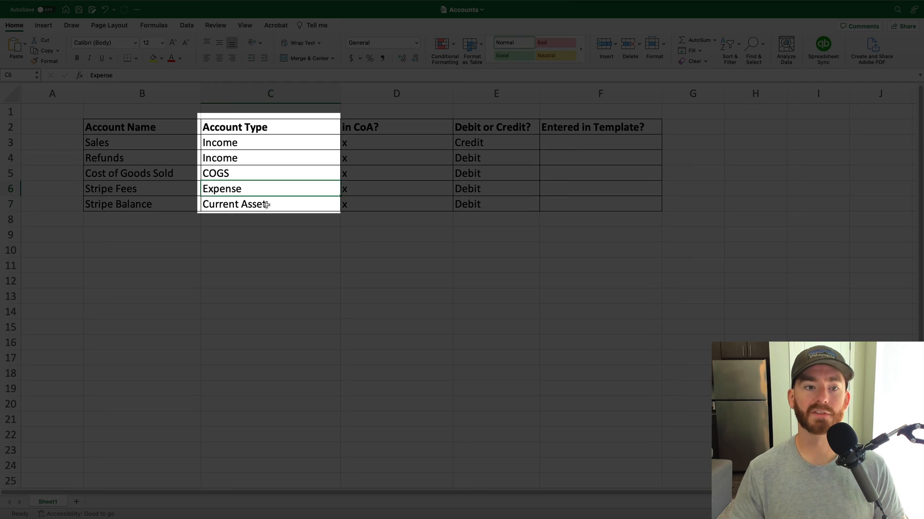
pyautogui.press('Up')
pyautogui.press('Up')
pyautogui.press('Up')
pyautogui.press('Up')
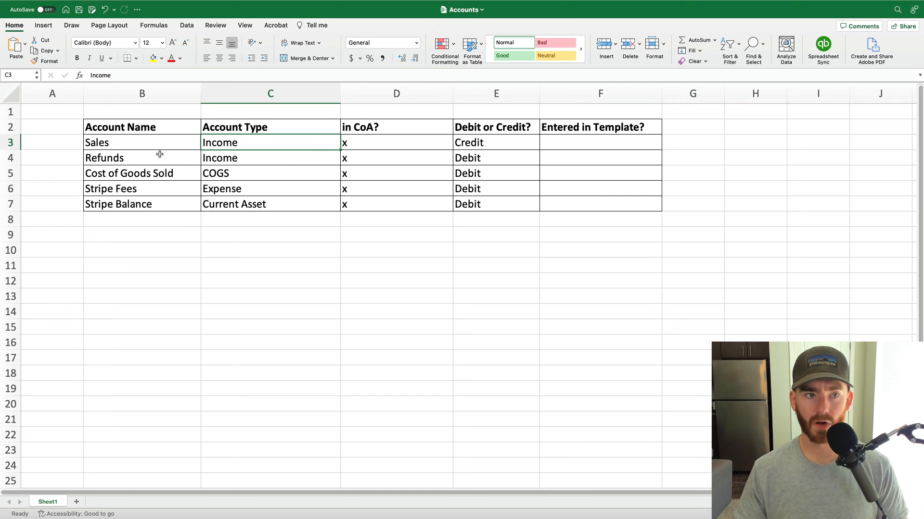
# Step: Compare each account name with its account type, row by row from Sales to Stripe Balance
pyautogui.click(161, 144)
pyautogui.press('Right')
pyautogui.press('Left')
pyautogui.press('Down')
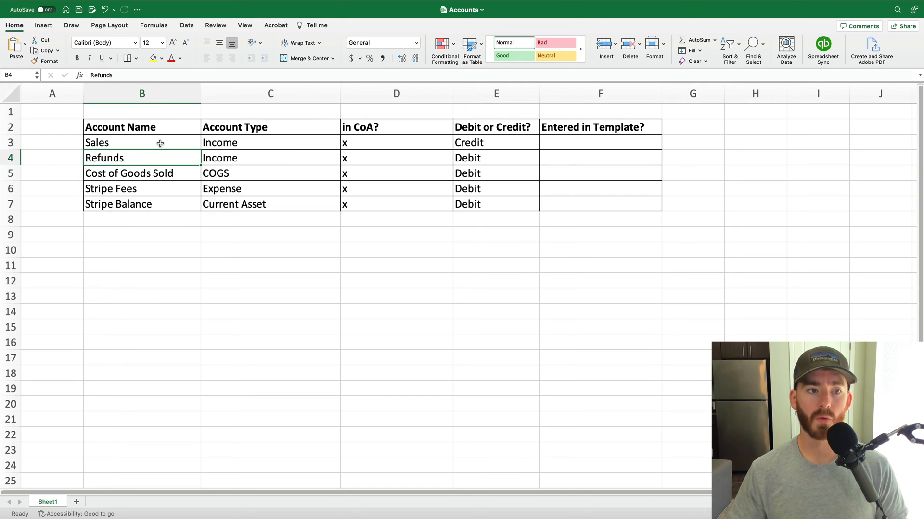
pyautogui.press('Right')
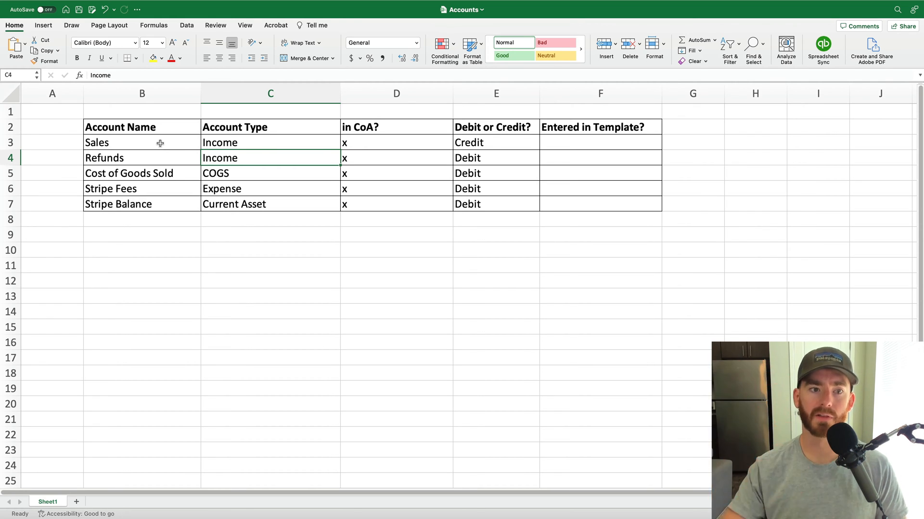
pyautogui.press('Left')
pyautogui.press('Down')
pyautogui.press('Down')
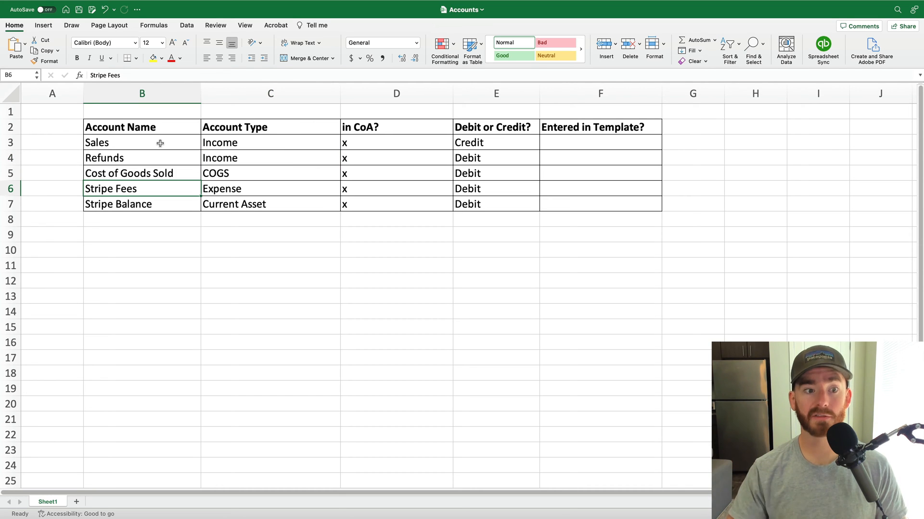
pyautogui.press('Down')
pyautogui.press('Right')
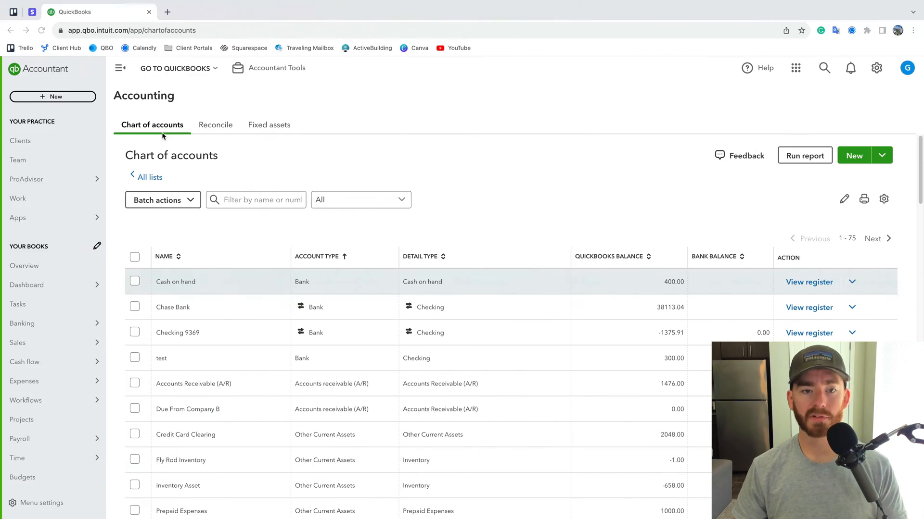
# Step: Check the "Debit or Credit?" entries for Sales and Refunds in the workbook
pyautogui.click(34, 37)
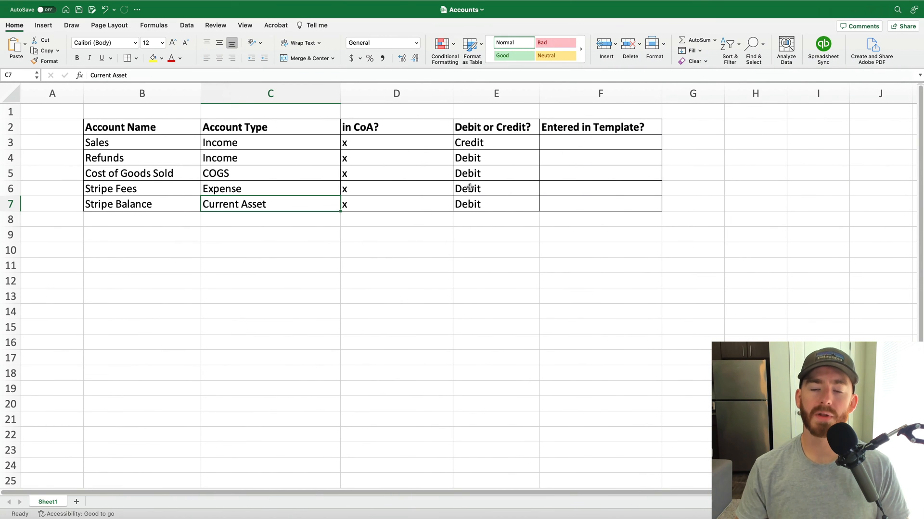
pyautogui.click(563, 142)
pyautogui.click(524, 155)
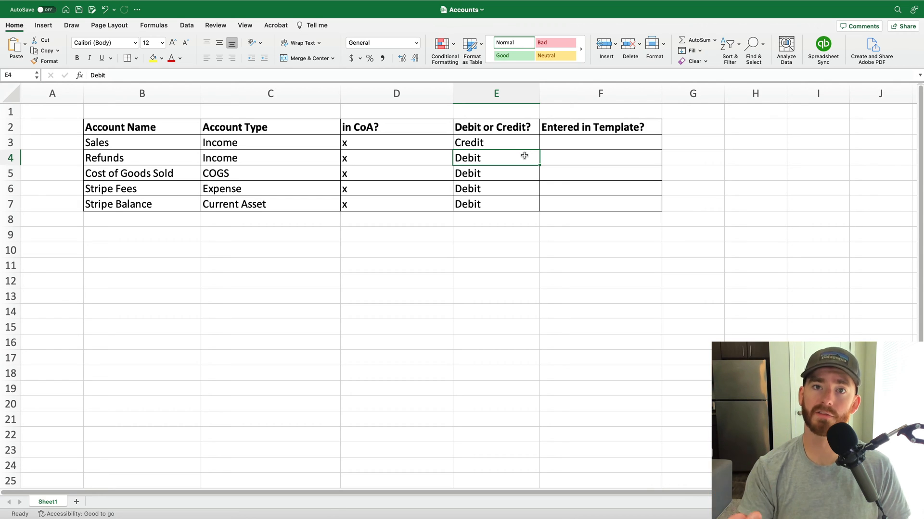
# Step: Switch to QuickBooks in the browser and open the Recurring Transactions list from all lists
pyautogui.hotkey('ctrl', 'Right')
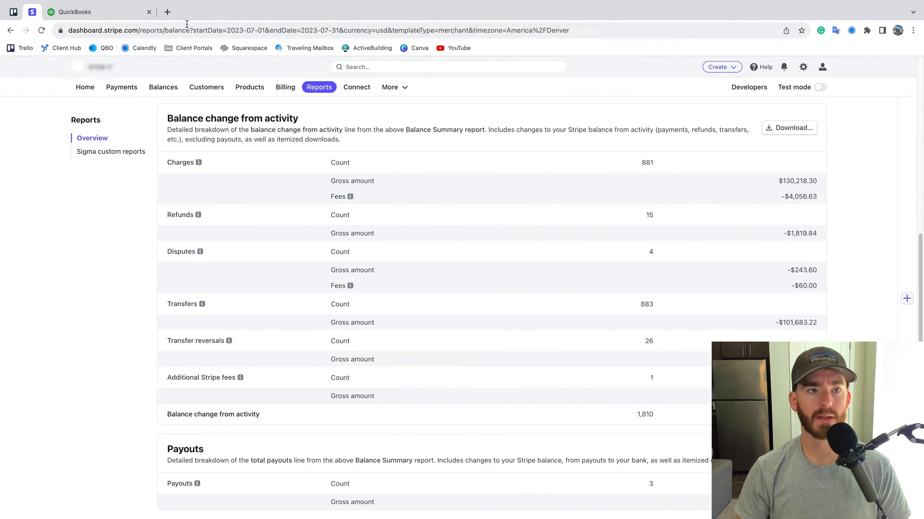
pyautogui.click(101, 13)
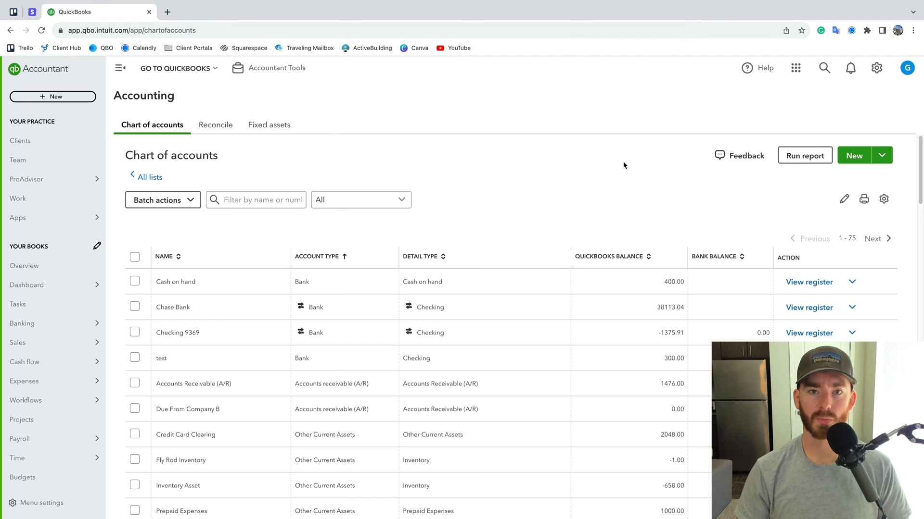
pyautogui.click(874, 68)
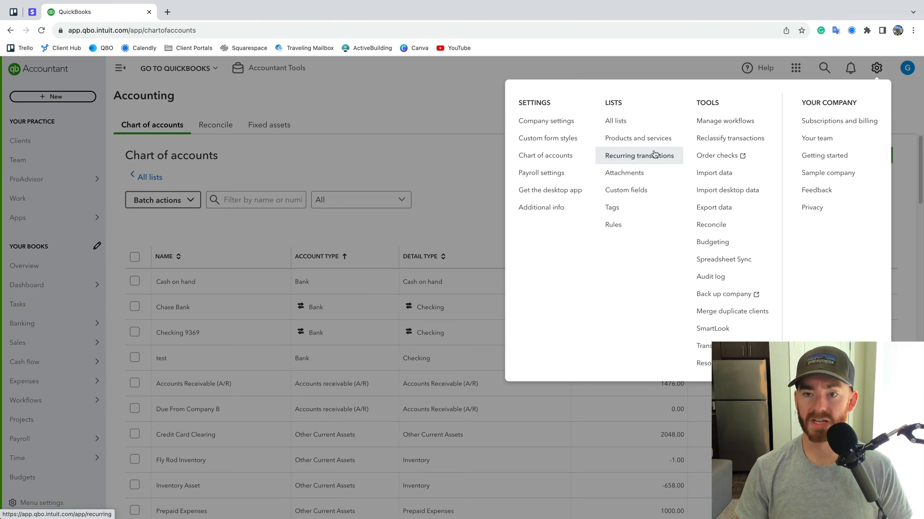
pyautogui.click(646, 121)
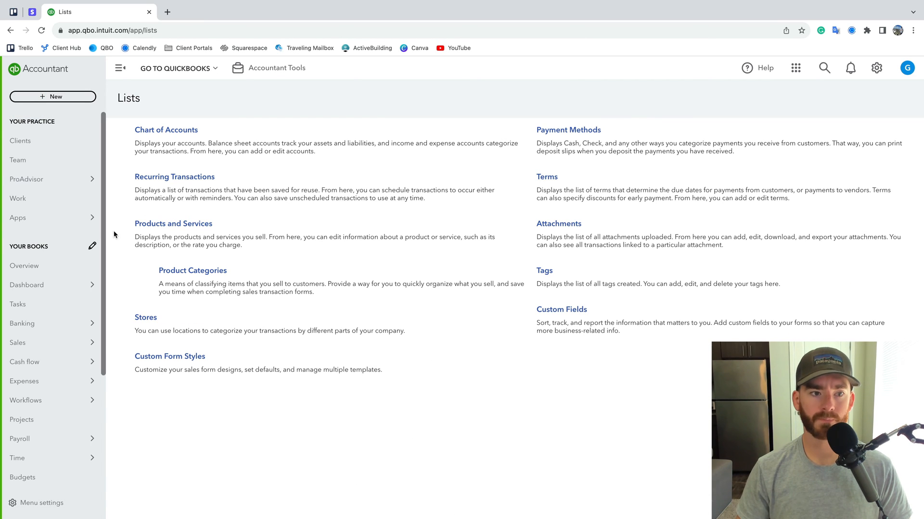
pyautogui.click(193, 178)
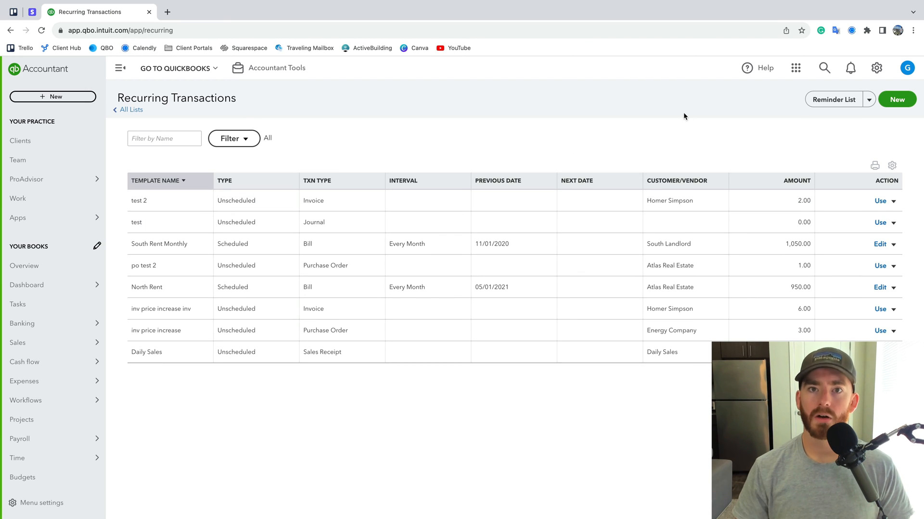
# Step: Create a new recurring transaction template with Journal Entry as its transaction type
pyautogui.click(898, 100)
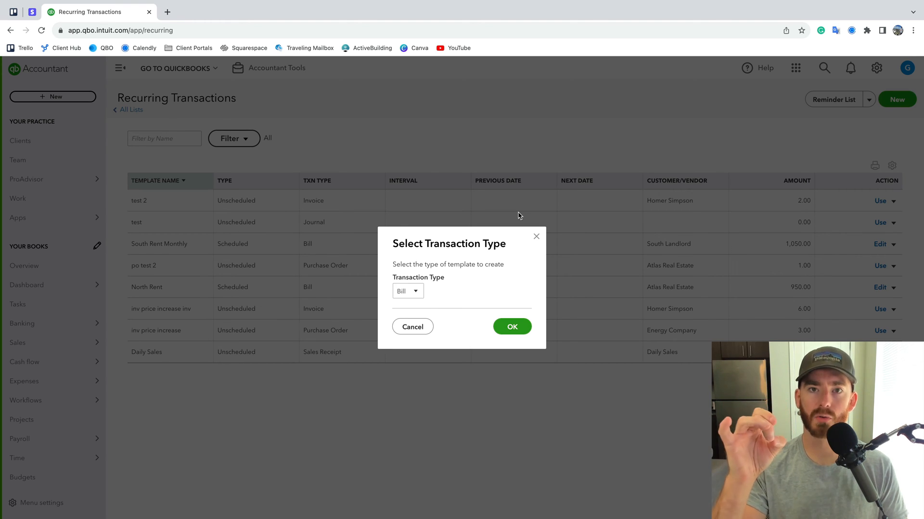
pyautogui.click(409, 292)
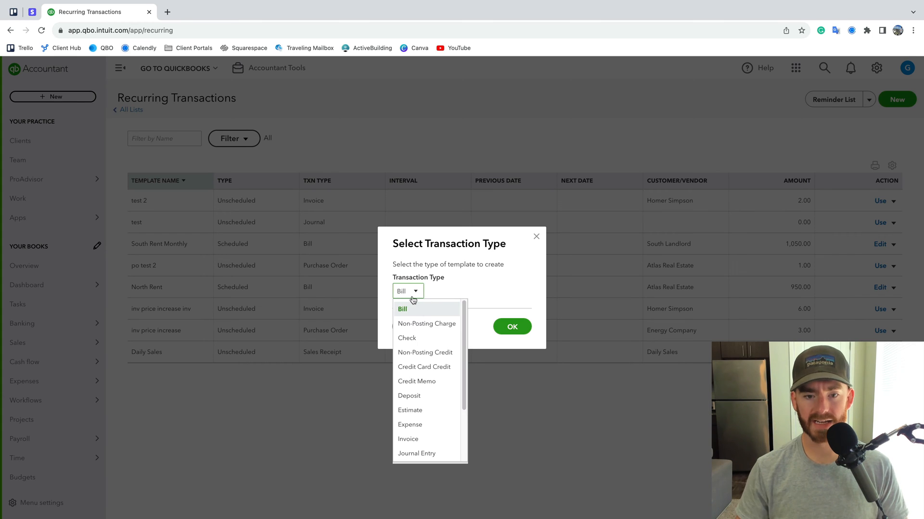
pyautogui.scroll(-3, 428, 319)
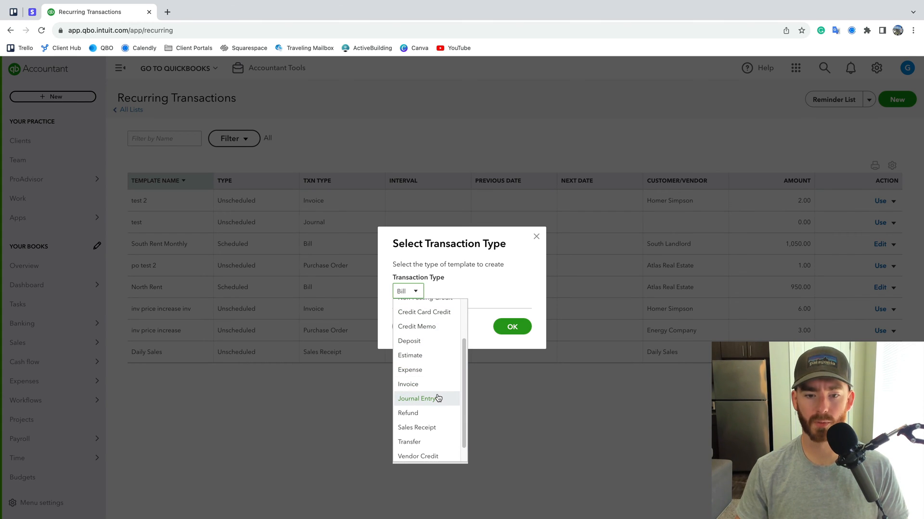
pyautogui.click(438, 400)
pyautogui.click(517, 325)
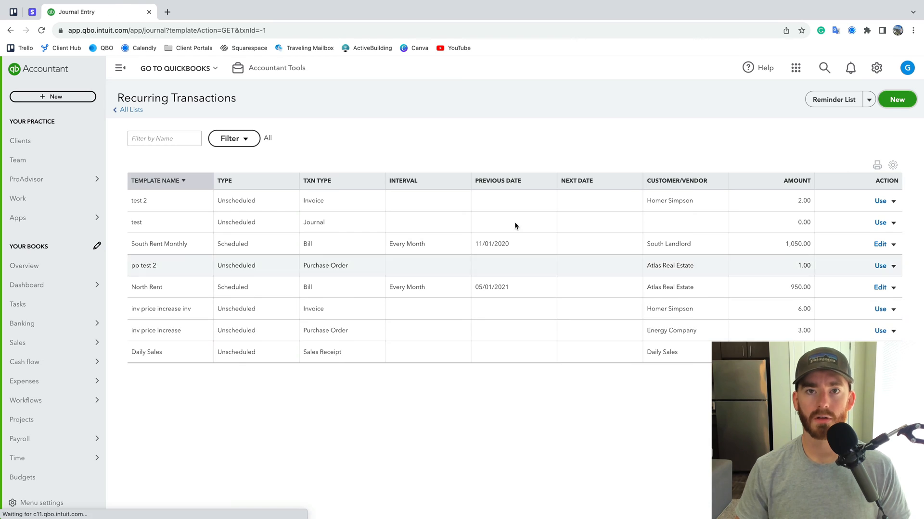
# Step: Name the recurring journal entry template "Stripe Sales" and make it Unscheduled
pyautogui.write('Stripe Sales')
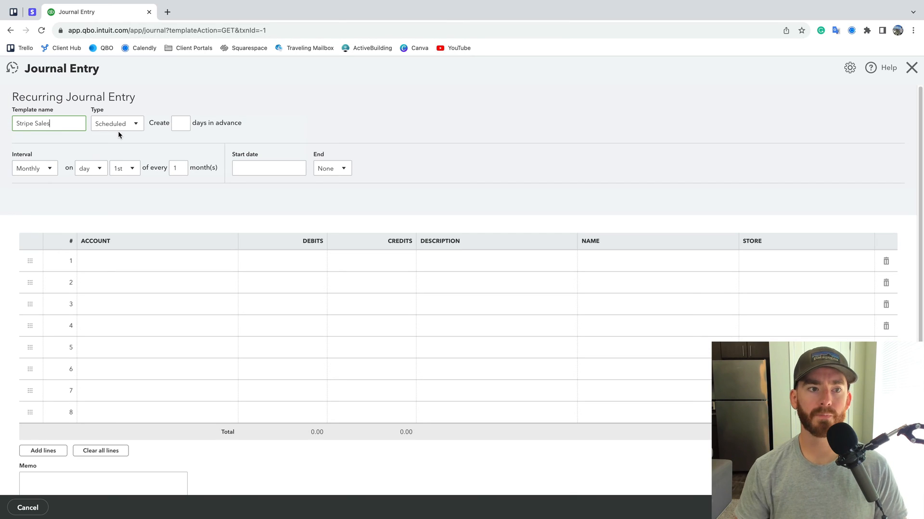
pyautogui.click(118, 129)
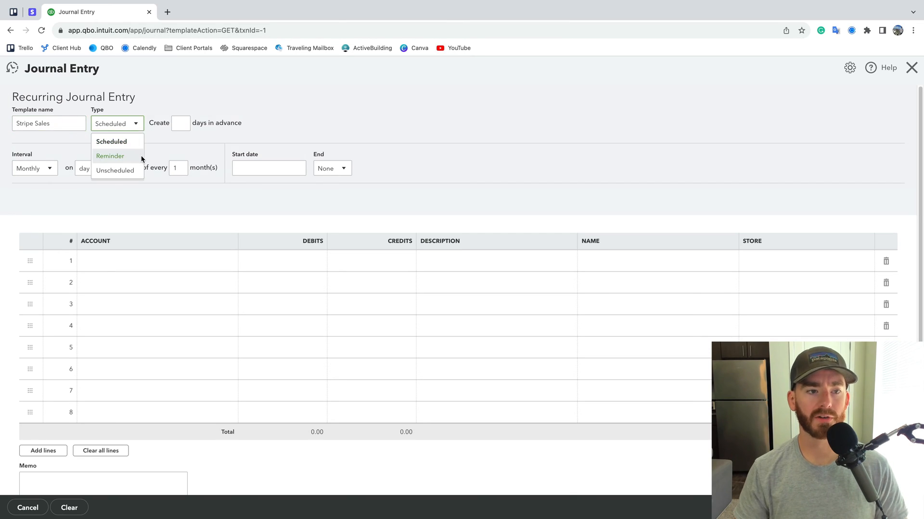
pyautogui.click(126, 171)
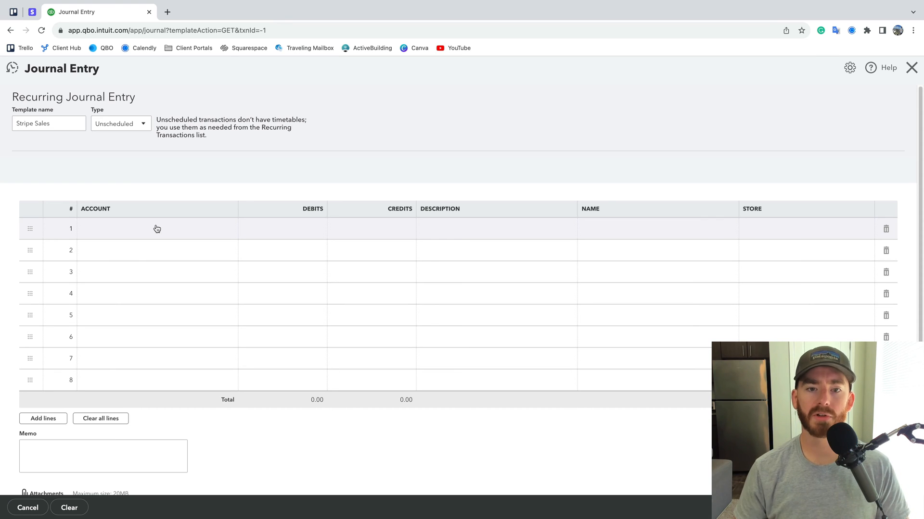
# Step: Following the Excel workbook's account list, enter Sales, Refunds, Cost of Goods Sold, Stripe Fees and Stripe Balance on lines 1 to 5 of the QuickBooks journal entry
pyautogui.press('super+Tab')
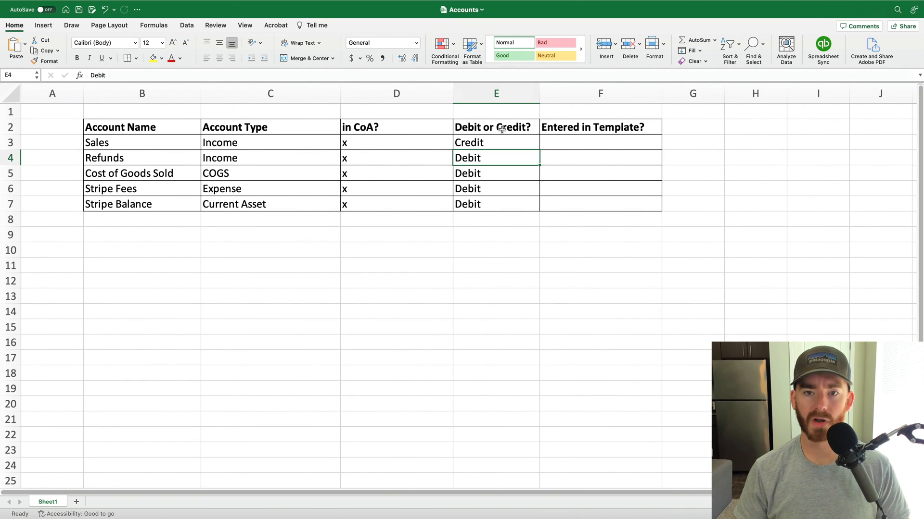
pyautogui.moveTo(502, 129); pyautogui.dragTo(502, 172)
pyautogui.click(105, 143)
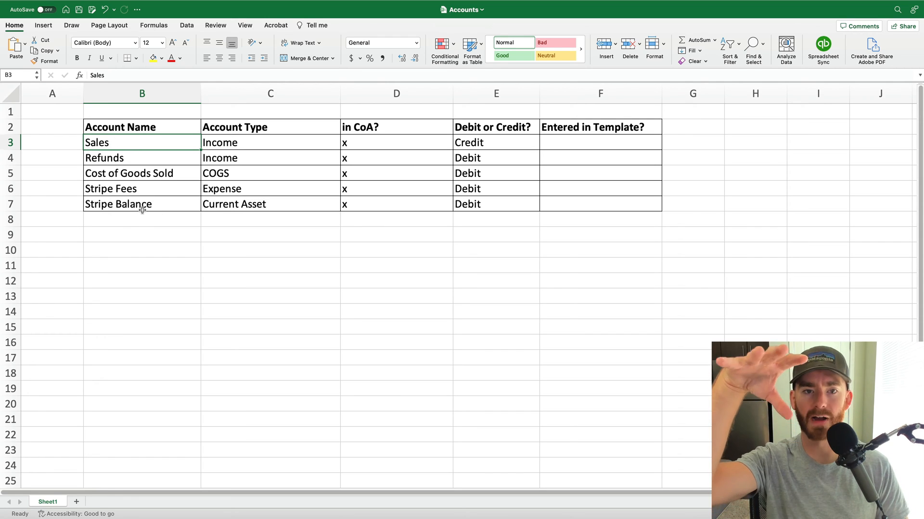
pyautogui.click(158, 231)
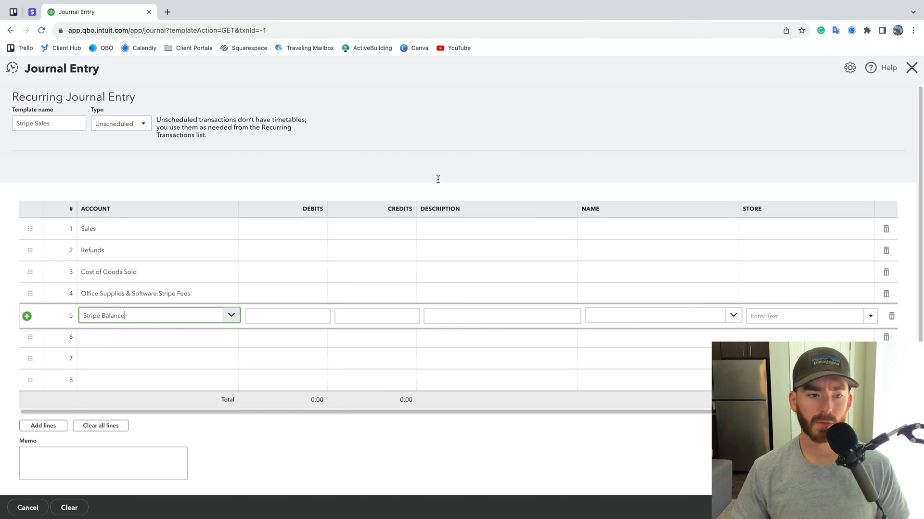
pyautogui.click(535, 130)
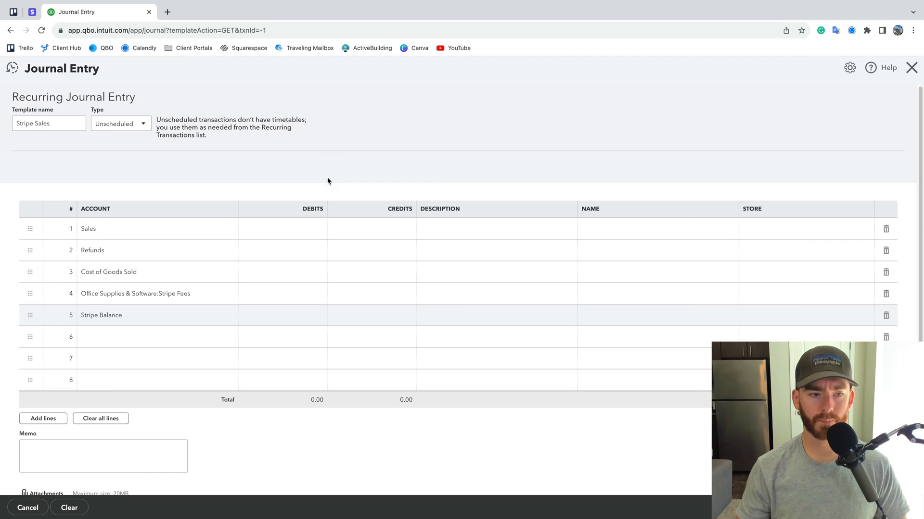
# Step: Compare the Stripe report's "Balance change from activity" lines with the accounts and debit and credit columns of the QuickBooks journal template
pyautogui.click(32, 12)
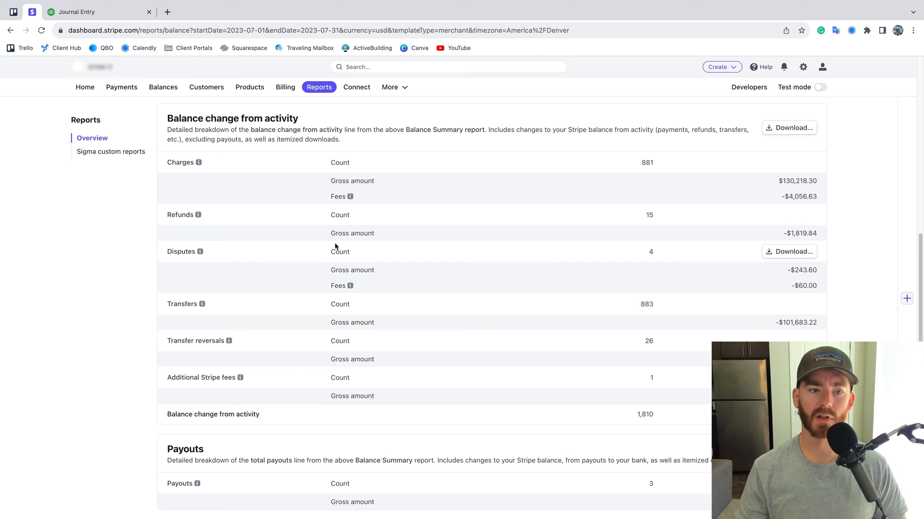
pyautogui.hotkey('ctrl', 'Tab')
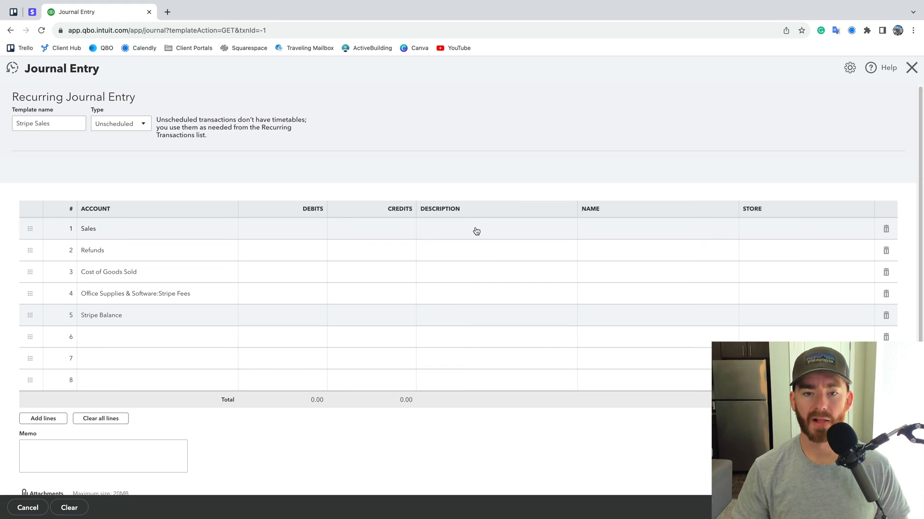
pyautogui.click(310, 233)
pyautogui.click(372, 164)
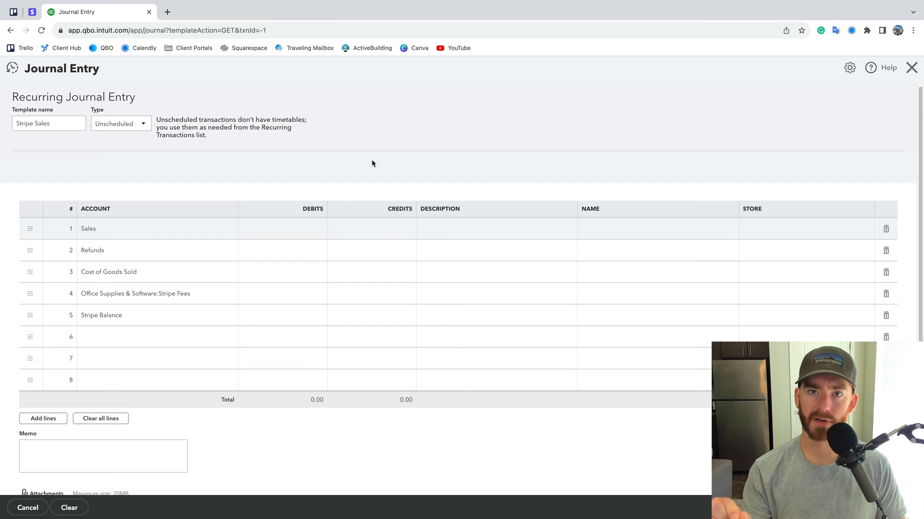
pyautogui.click(309, 236)
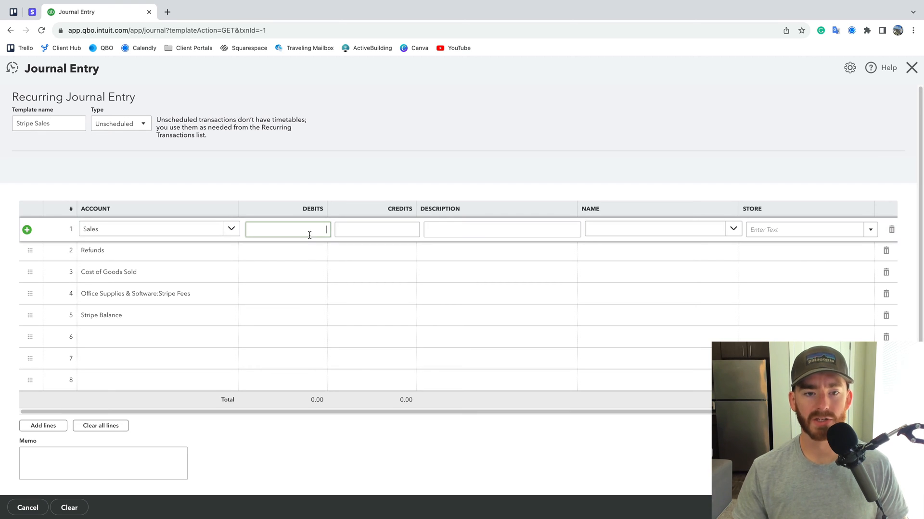
pyautogui.click(490, 153)
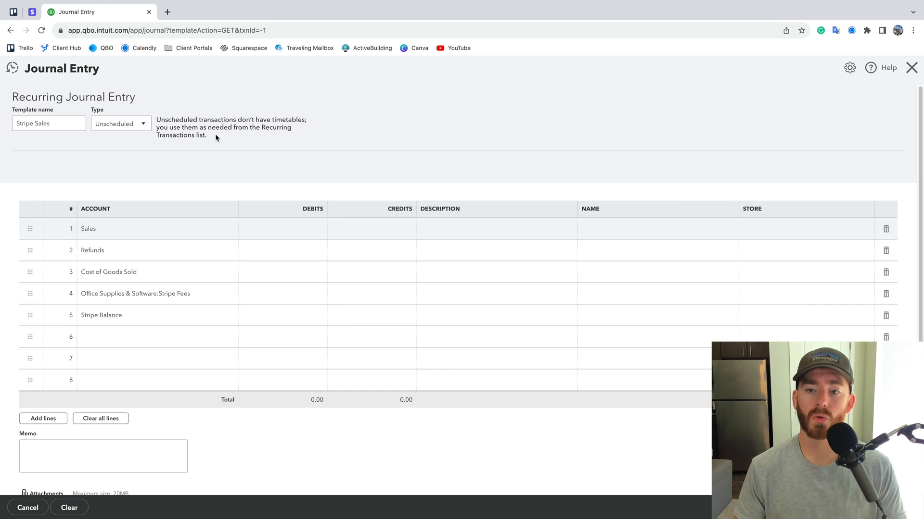
pyautogui.click(32, 11)
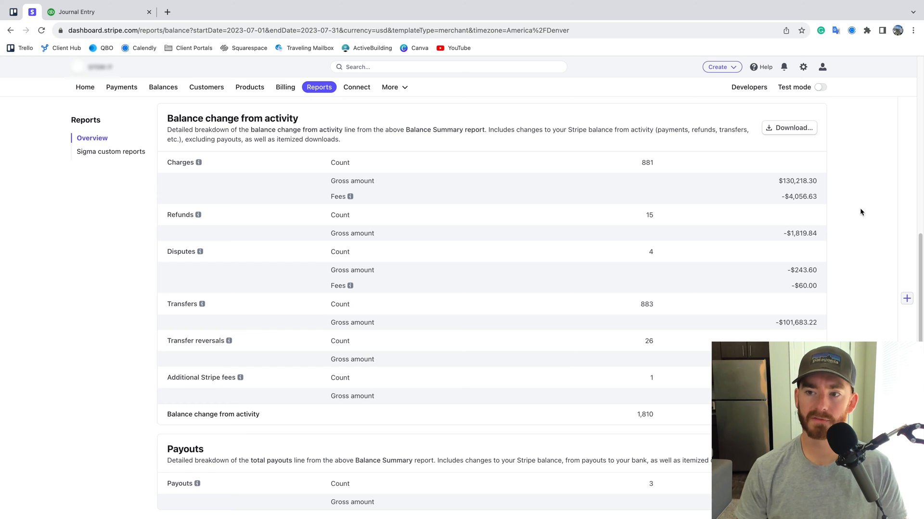
pyautogui.moveTo(784, 236)
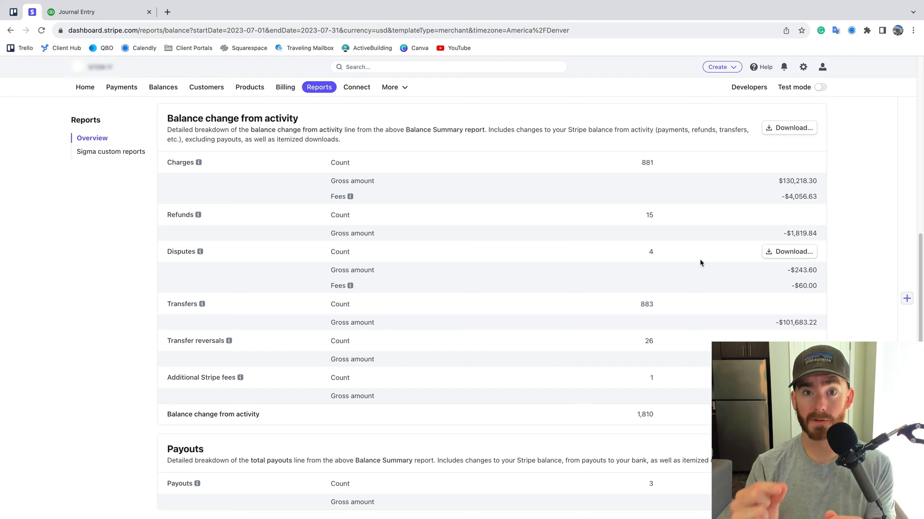
pyautogui.click(126, 14)
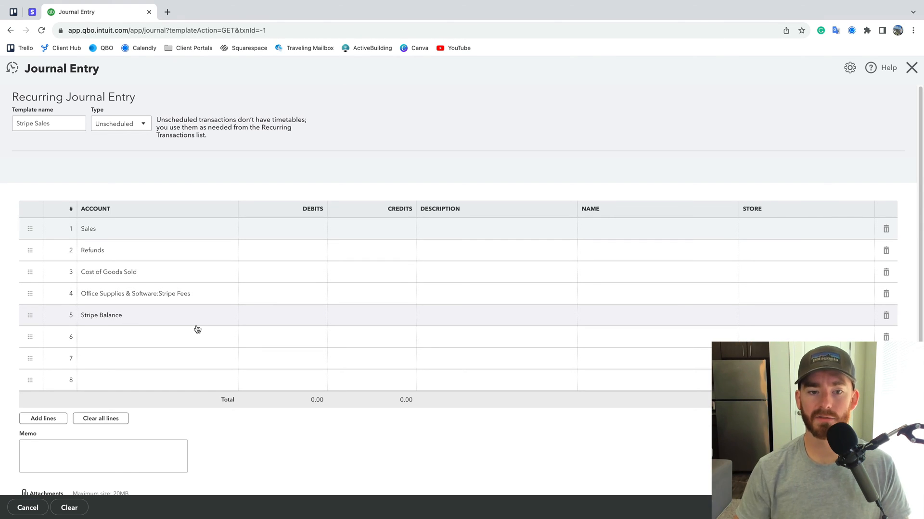
# Step: Check the Charges gross amount in Stripe, and give the Sales line in QuickBooks a credit of 1 with the description "credit."
pyautogui.click(30, 11)
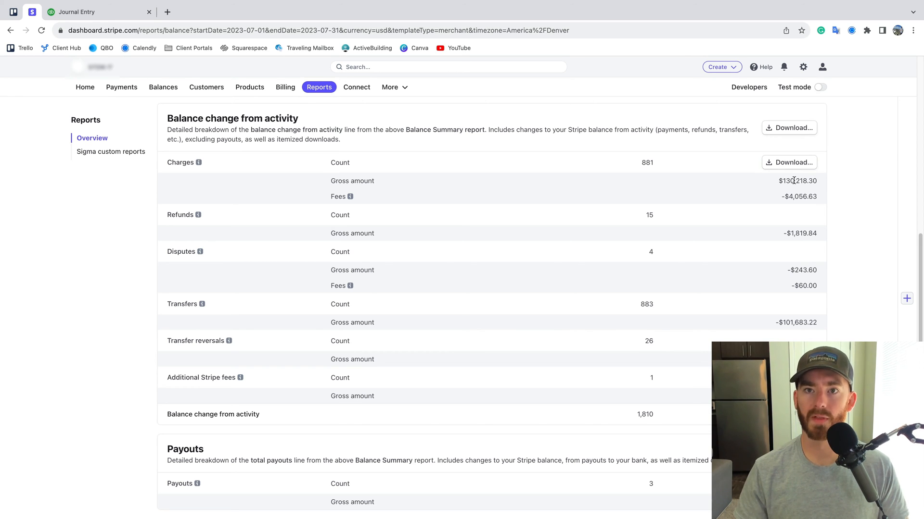
pyautogui.click(84, 11)
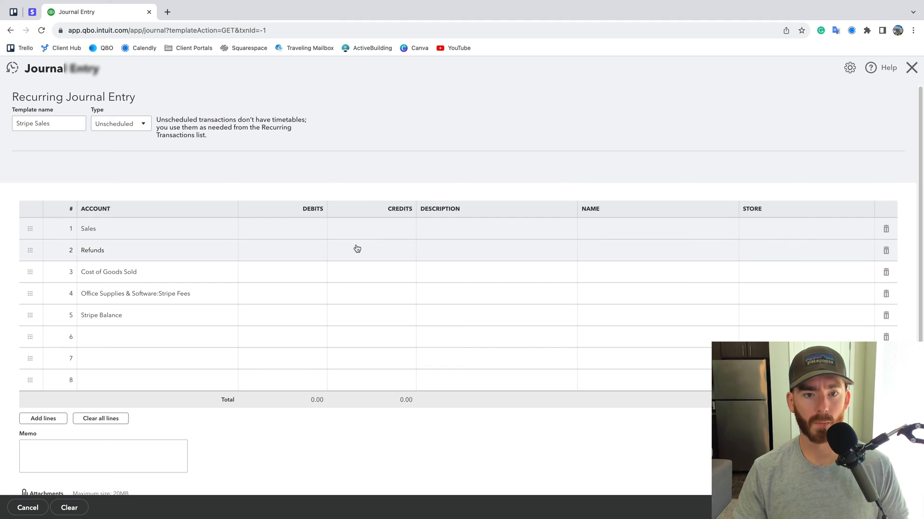
pyautogui.click(379, 228)
pyautogui.write('1')
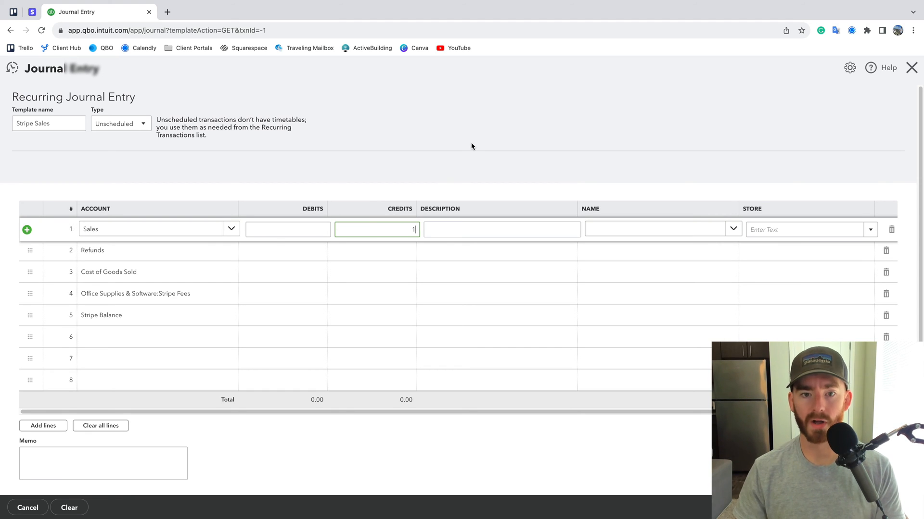
pyautogui.click(471, 147)
pyautogui.click(483, 229)
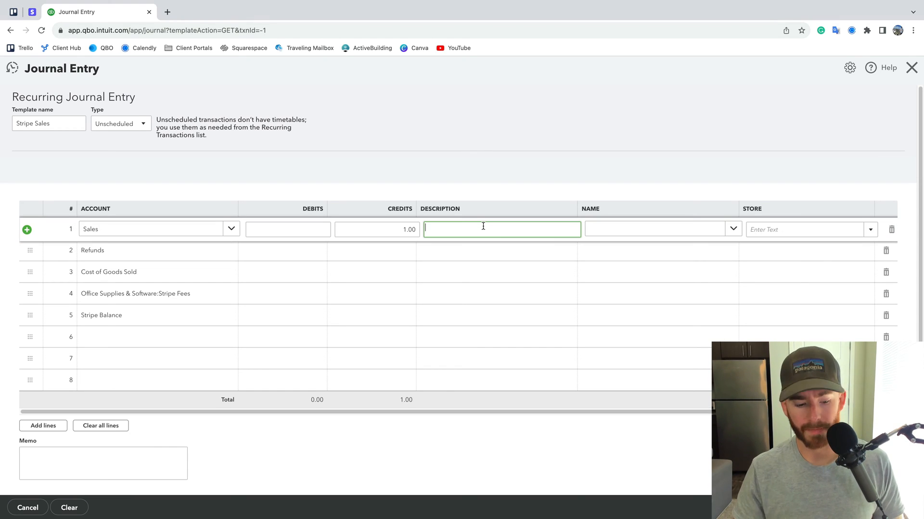
pyautogui.write('credit.')
pyautogui.click(523, 163)
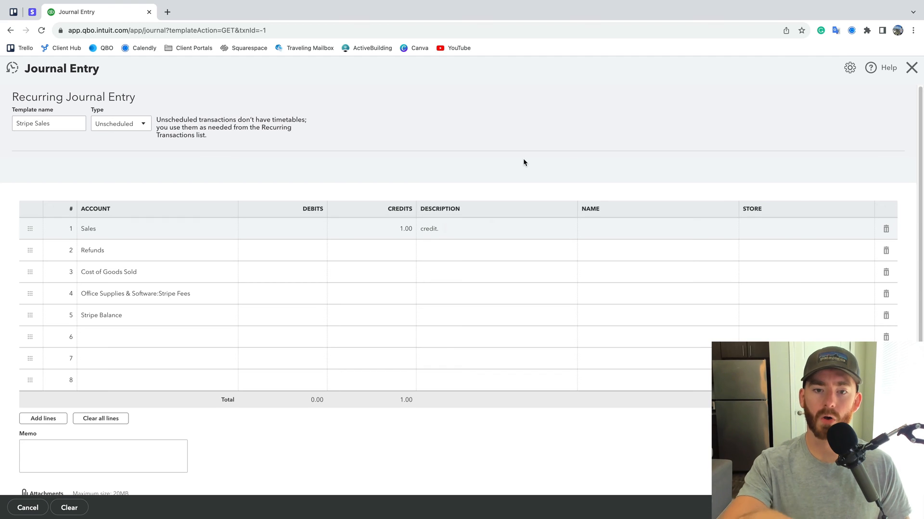
# Step: Check the fees in the Stripe report, and give the Stripe Fees line in QuickBooks a debit of 1 with the description "debit"
pyautogui.moveTo(27, 2)
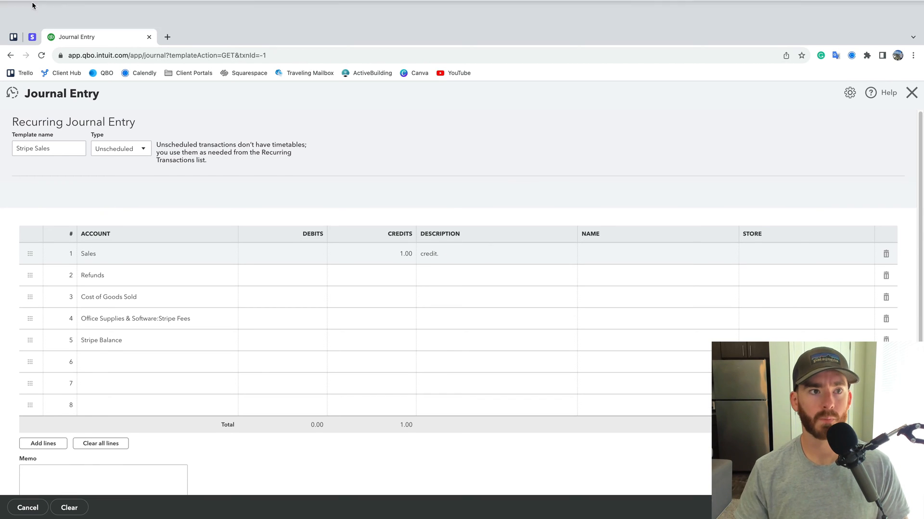
pyautogui.click(32, 36)
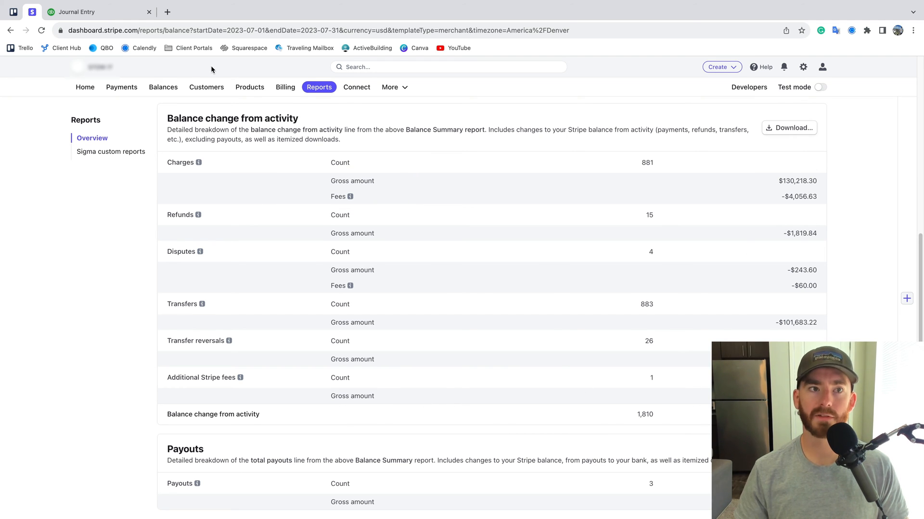
pyautogui.click(122, 15)
pyautogui.click(306, 295)
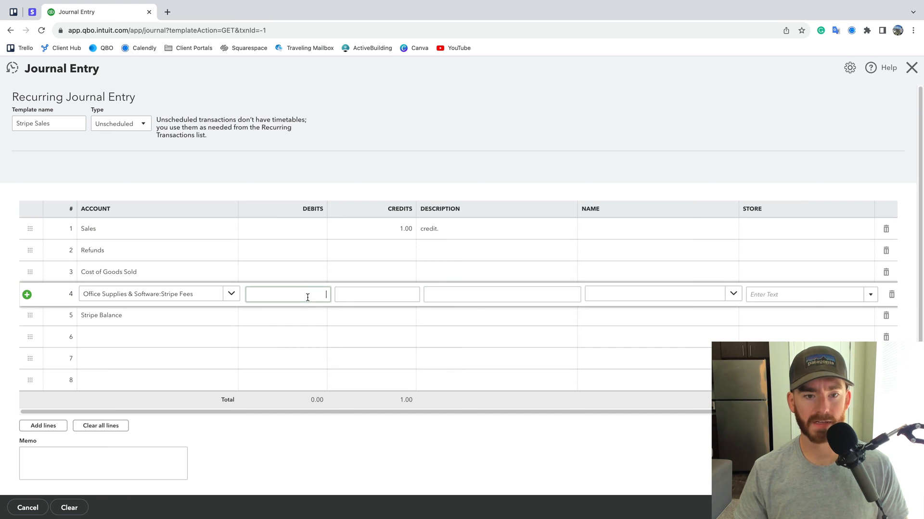
pyautogui.write('1')
pyautogui.click(431, 294)
pyautogui.write('debit')
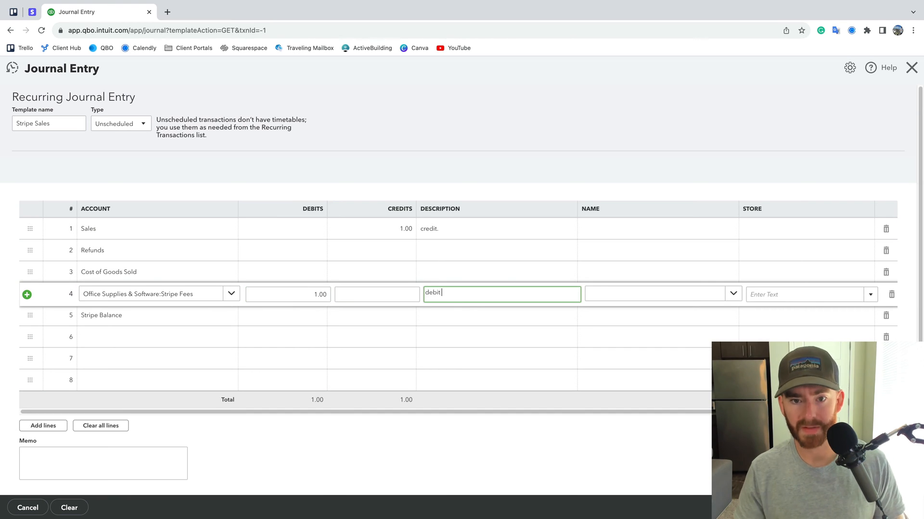
pyautogui.click(476, 164)
# Step: Check the Refunds section in Stripe, and give the Refunds line in QuickBooks a debit of 1 with the description "debit"
pyautogui.click(32, 11)
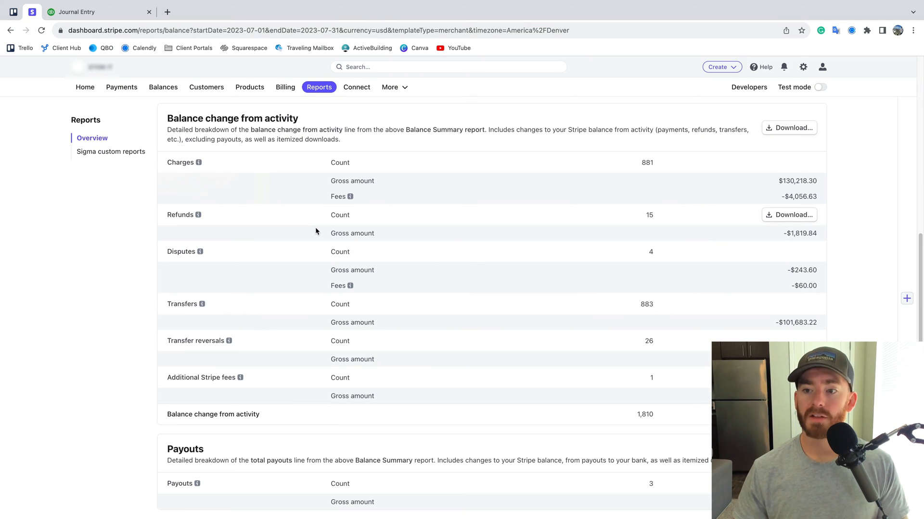
pyautogui.click(107, 12)
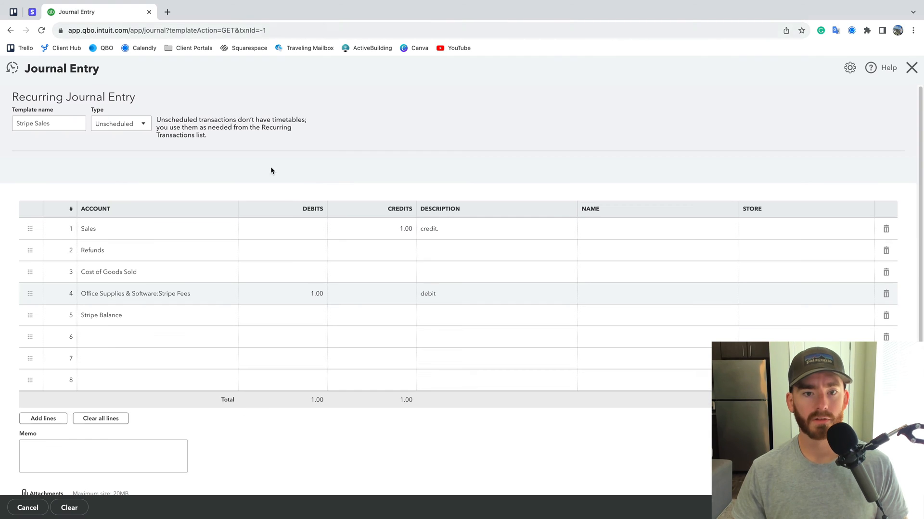
pyautogui.click(290, 251)
pyautogui.write('1')
pyautogui.click(390, 250)
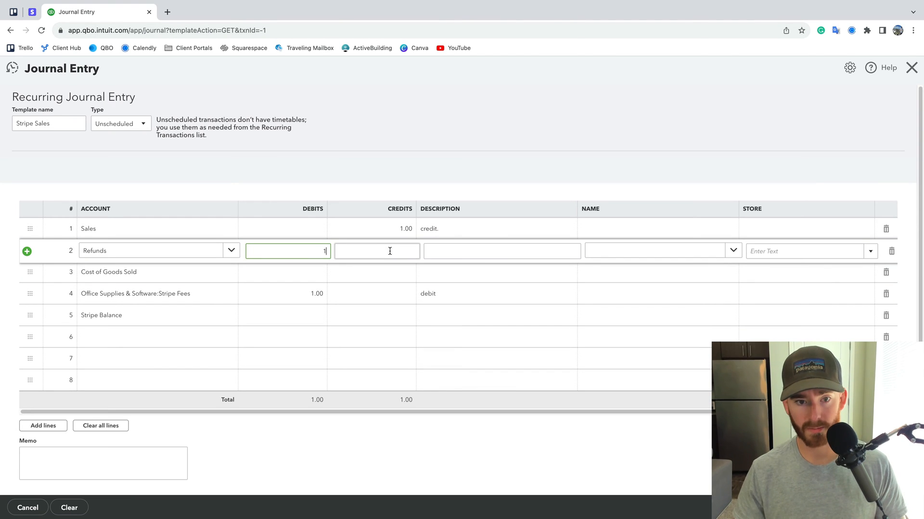
pyautogui.click(427, 251)
pyautogui.write('debit')
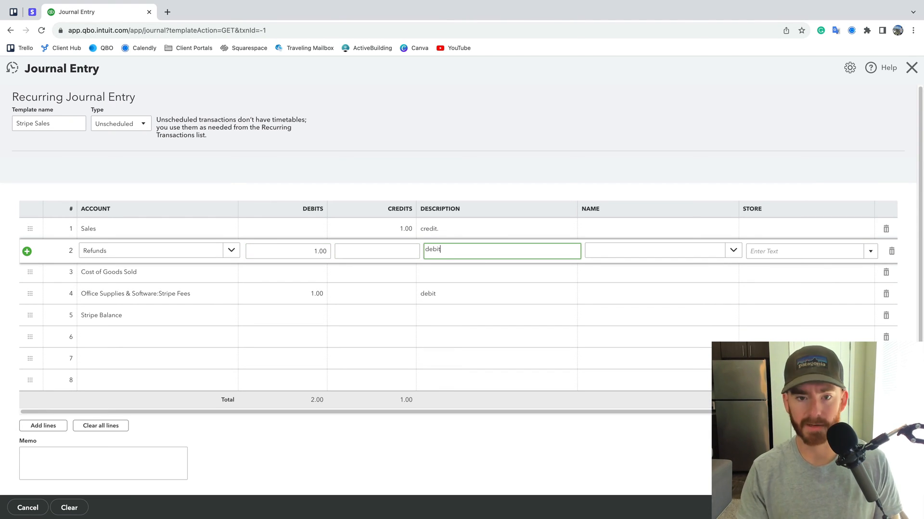
pyautogui.click(477, 131)
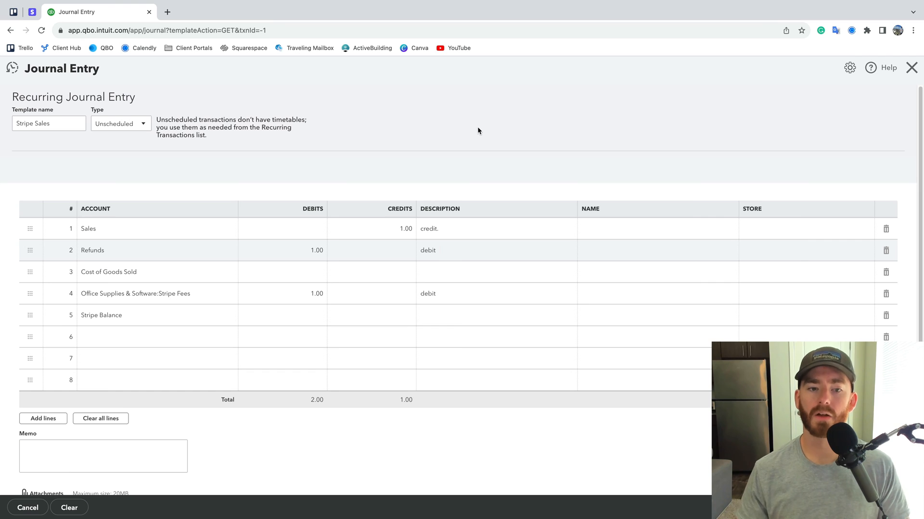
# Step: Consult the Stripe report, and give the Cost of Goods Sold line in QuickBooks a debit of 1 with the description "debit"
pyautogui.click(33, 14)
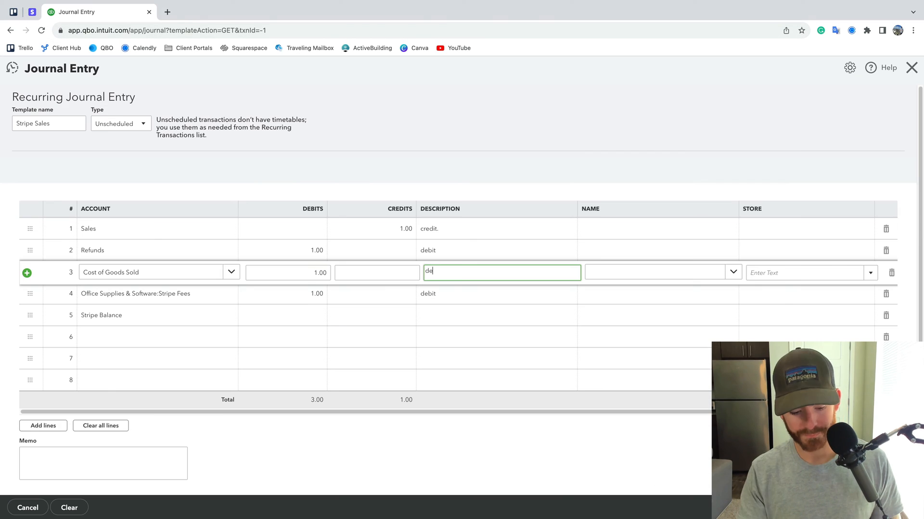
pyautogui.write('bit')
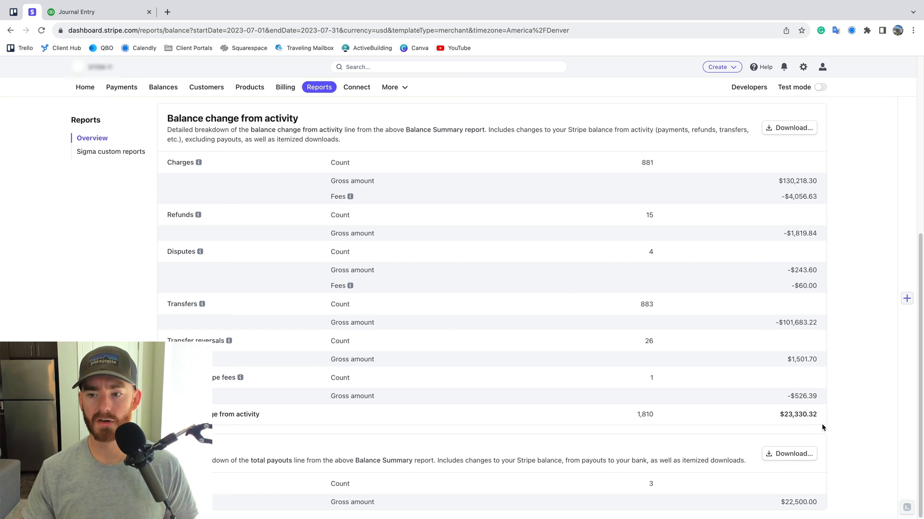
# Step: Return to QuickBooks and give the Stripe Balance line a debit of 1 with the description "debit"
pyautogui.click(108, 11)
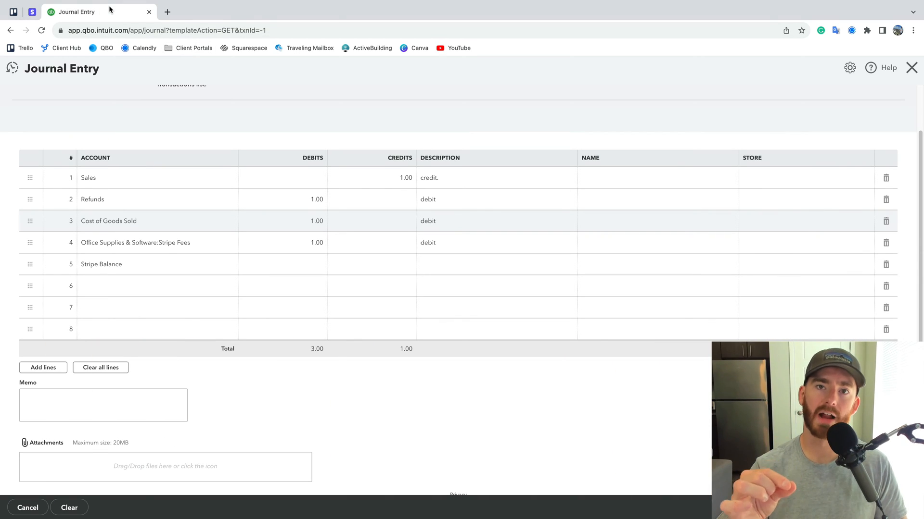
pyautogui.click(464, 265)
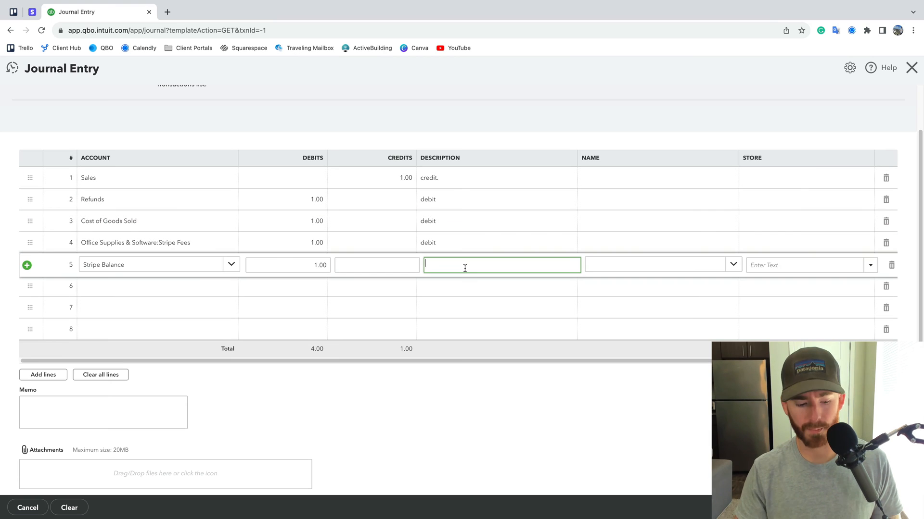
pyautogui.write('debit')
pyautogui.click(515, 108)
pyautogui.scroll(1, 514, 108)
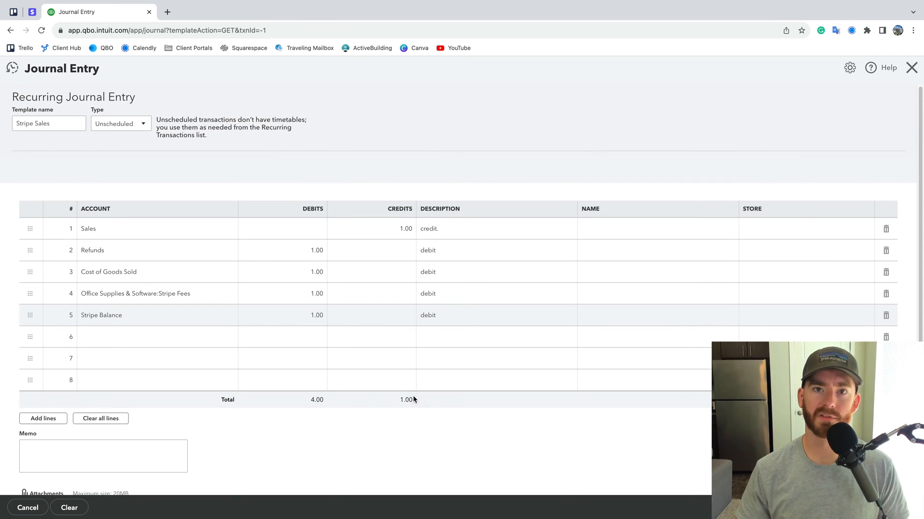
# Step: Try to save the template, and balance the entry by setting the Sales line's credit to 4
pyautogui.click(885, 508)
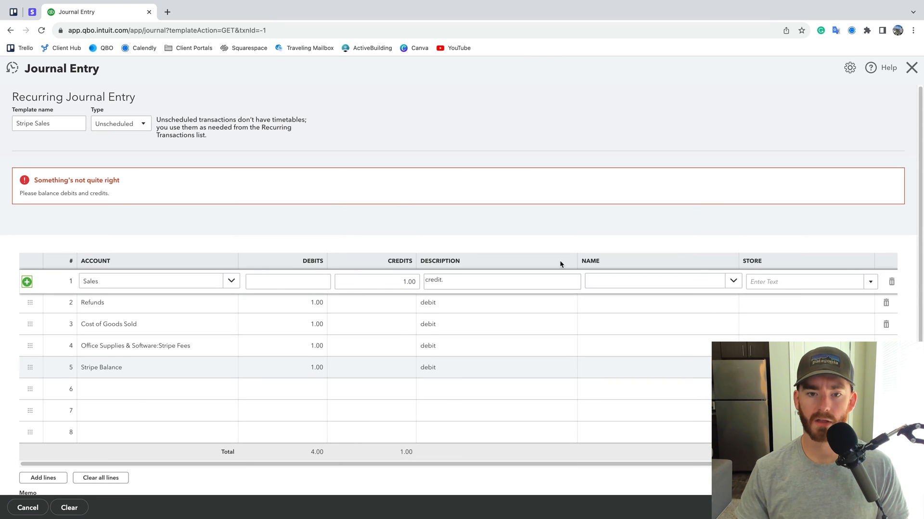
pyautogui.click(347, 221)
pyautogui.scroll(-1, 347, 221)
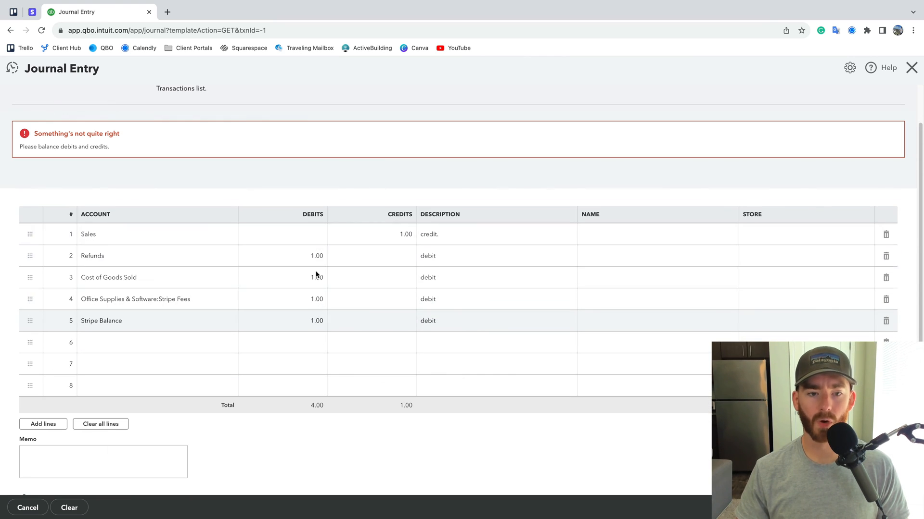
pyautogui.click(406, 234)
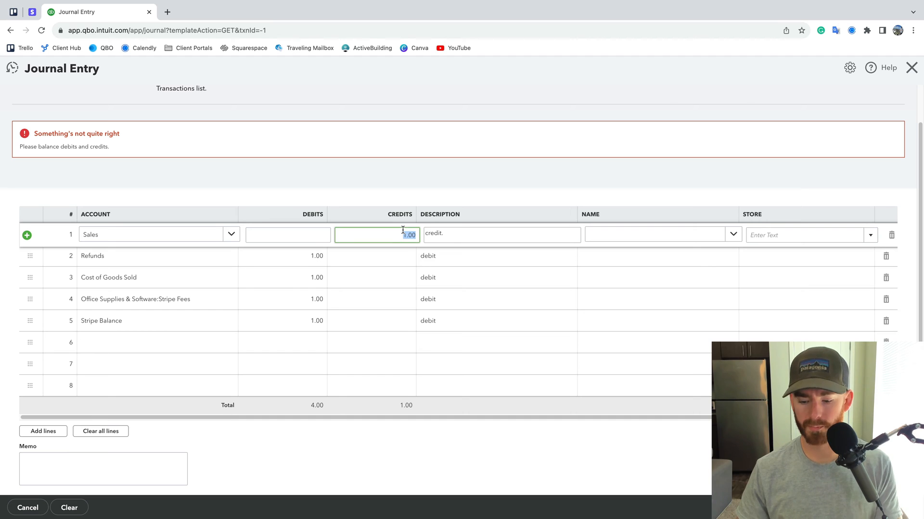
pyautogui.write('4')
pyautogui.click(484, 100)
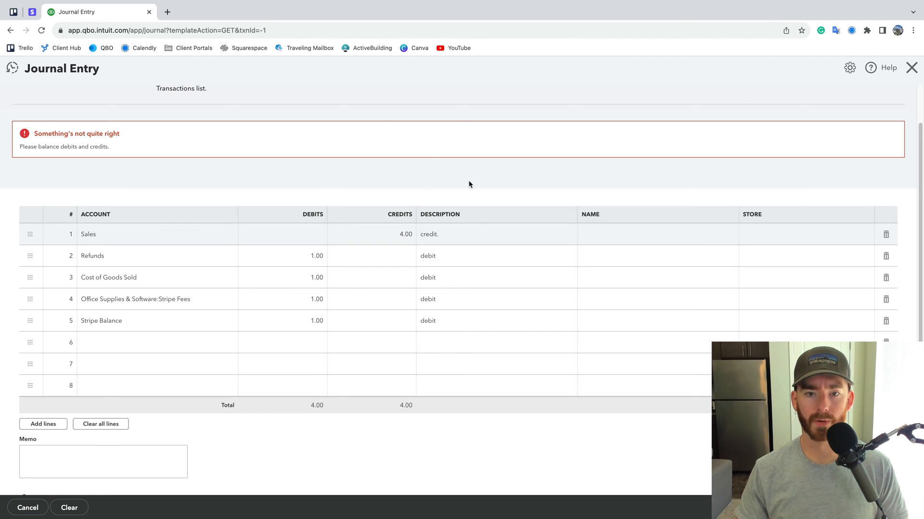
# Step: Remove the trailing period from the Sales line's description
pyautogui.click(487, 239)
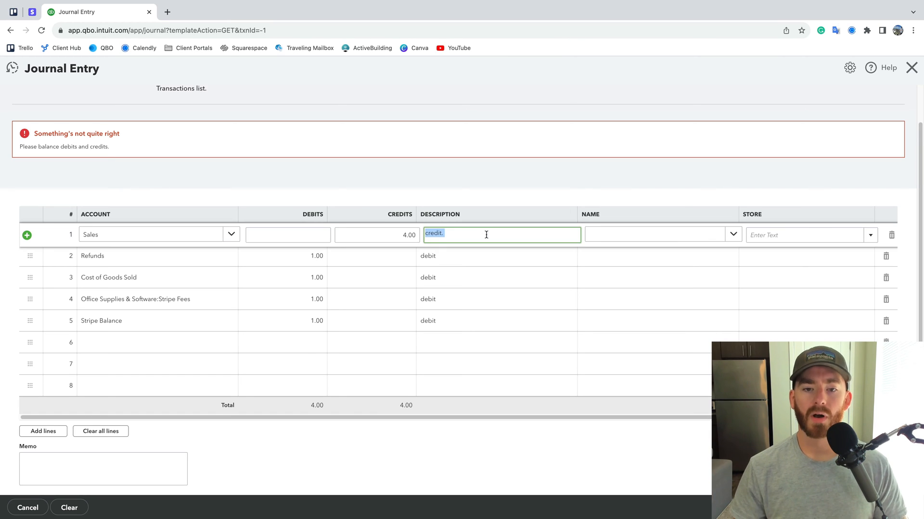
pyautogui.click(494, 183)
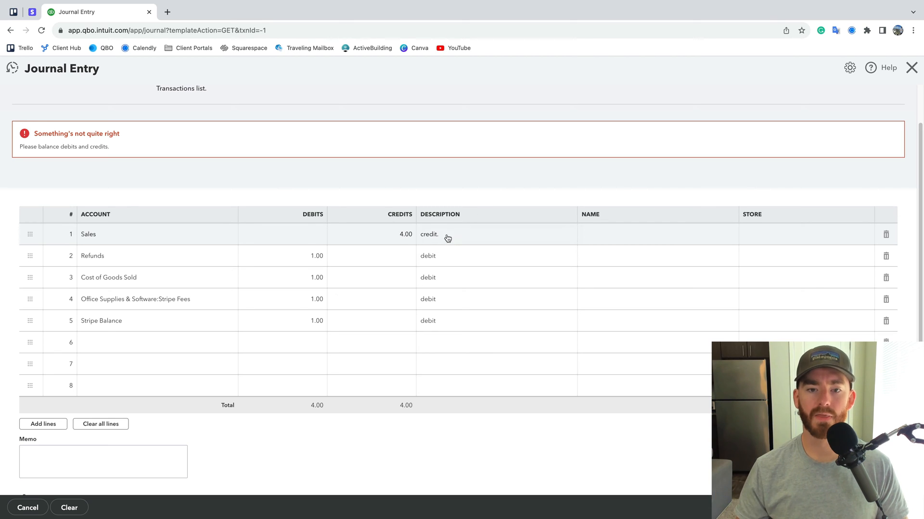
pyautogui.click(461, 235)
pyautogui.press('End')
pyautogui.press('BackSpace')
pyautogui.click(484, 143)
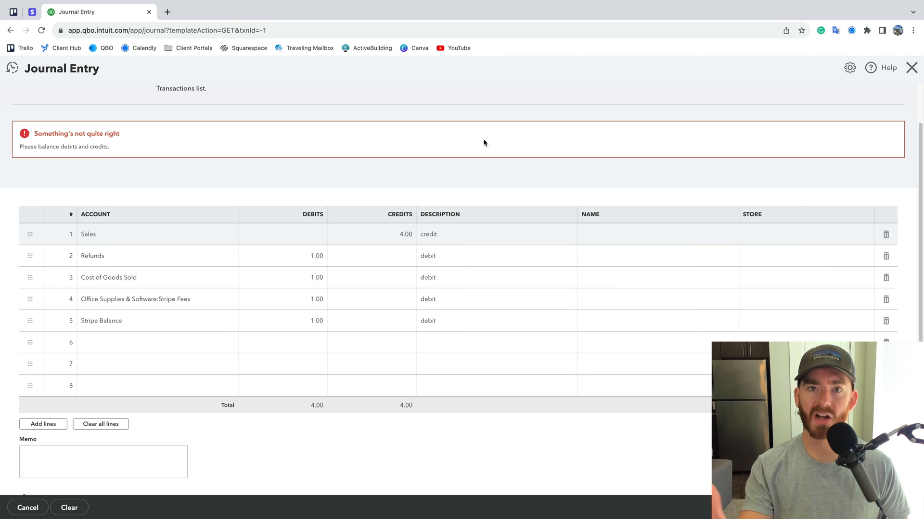
# Step: Check the Charges gross amount in Stripe, and set the Sales line's description in QuickBooks to "credit. gross charges"
pyautogui.click(446, 237)
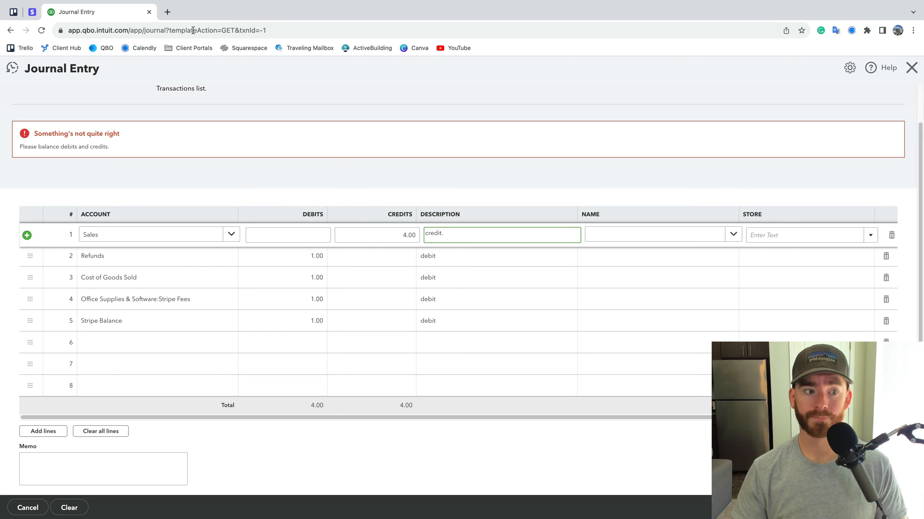
pyautogui.click(31, 12)
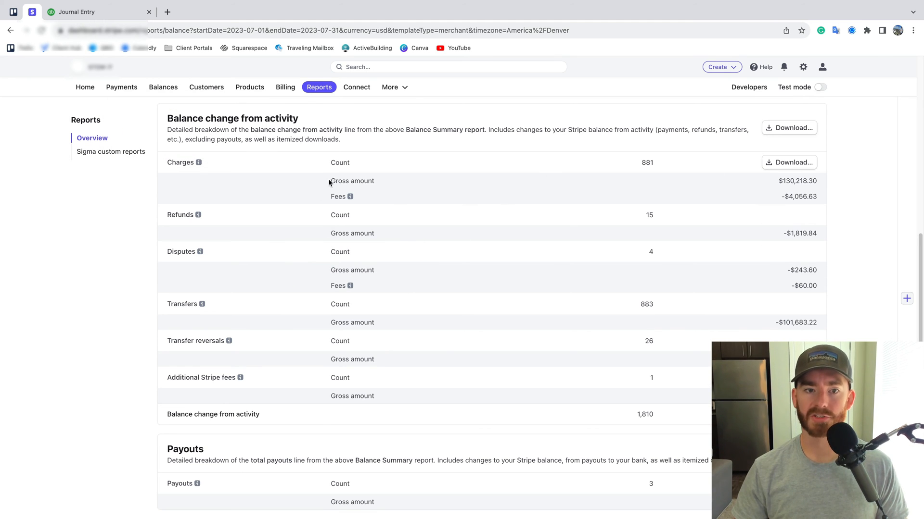
pyautogui.click(123, 13)
pyautogui.write('gross charges')
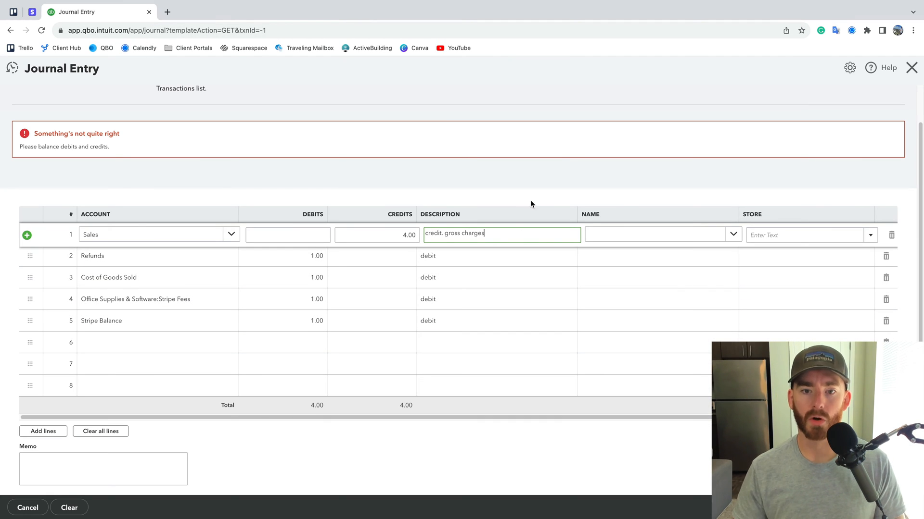
pyautogui.click(530, 200)
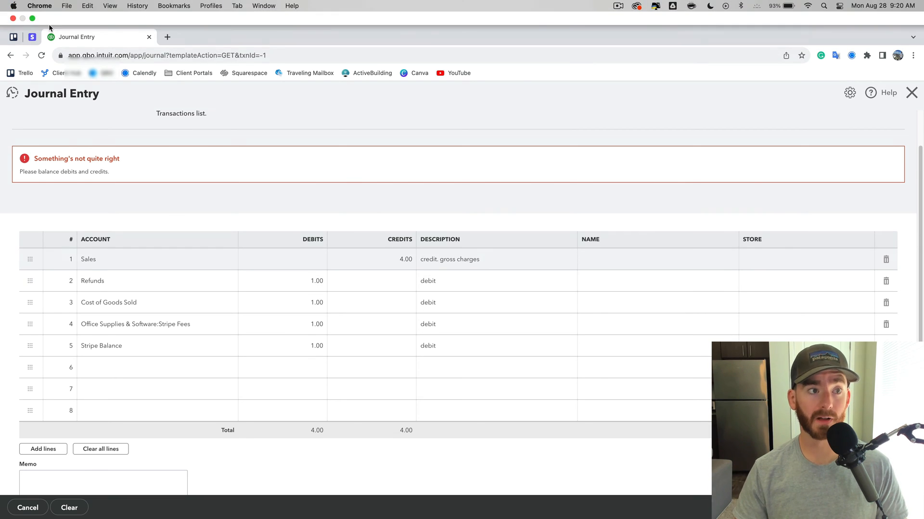
# Step: Consult the Refunds section in Stripe, and set the Refunds line's description in QuickBooks to "debit. refunds gross"
pyautogui.click(32, 12)
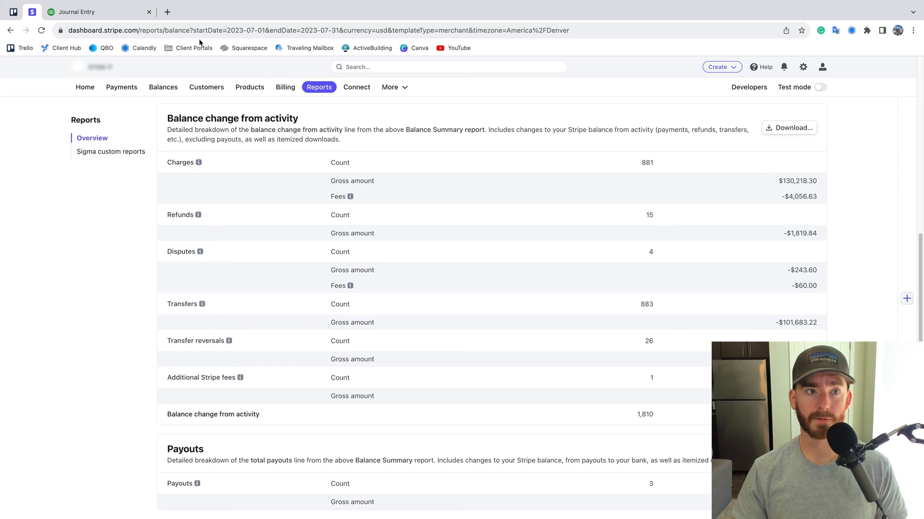
pyautogui.click(130, 7)
pyautogui.click(299, 256)
pyautogui.press('Tab')
pyautogui.press('Tab')
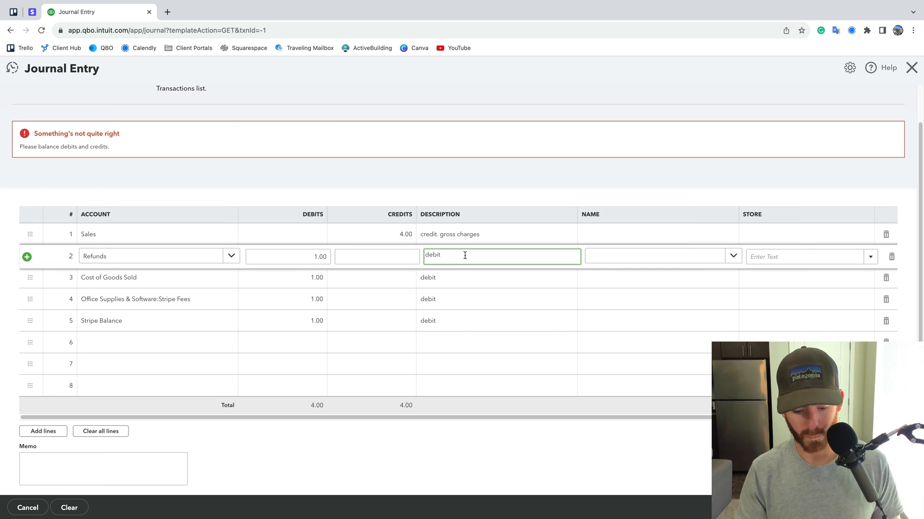
pyautogui.click(459, 184)
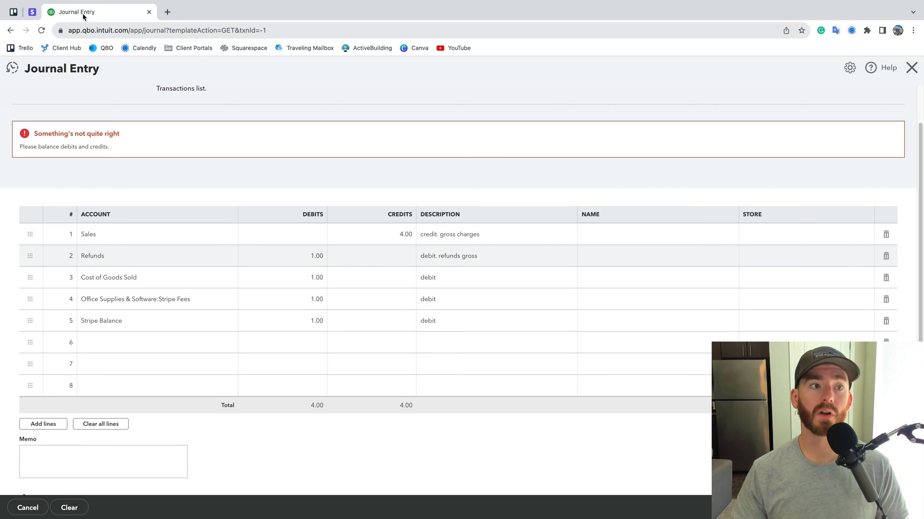
# Step: Check the Disputes section in Stripe, and extend the Refunds line's description in QuickBooks to "debit. refunds gross + Disputes grossa", correcting the spelling of Disputes
pyautogui.click(31, 11)
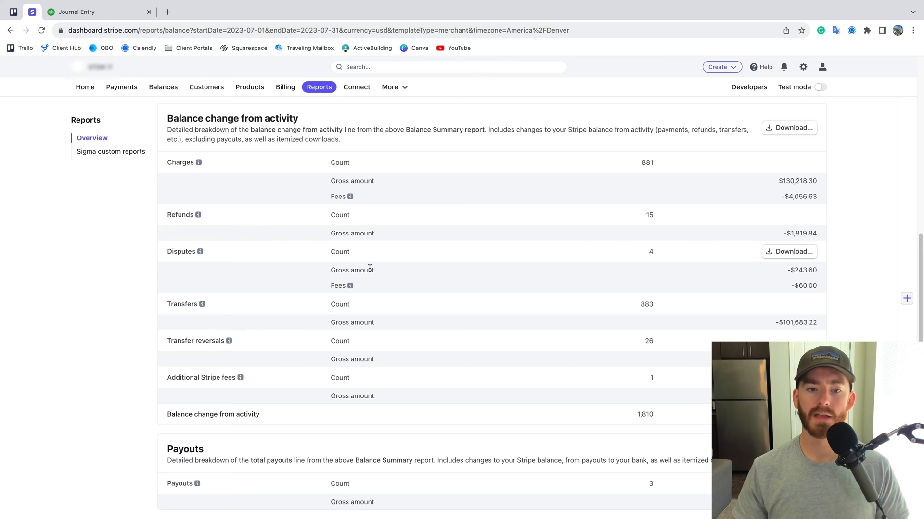
pyautogui.click(102, 10)
pyautogui.click(497, 255)
pyautogui.click(499, 257)
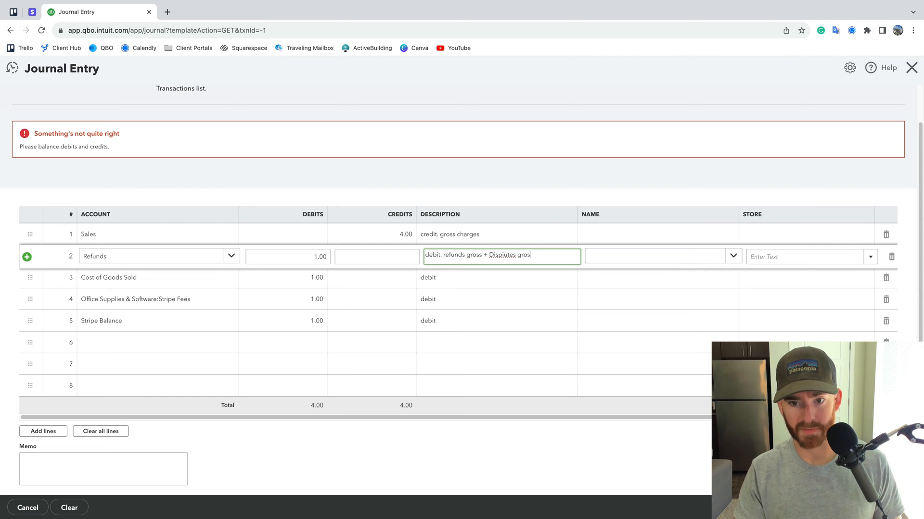
pyautogui.rightClick(501, 253)
pyautogui.click(515, 262)
pyautogui.click(547, 160)
pyautogui.rightClick(547, 160)
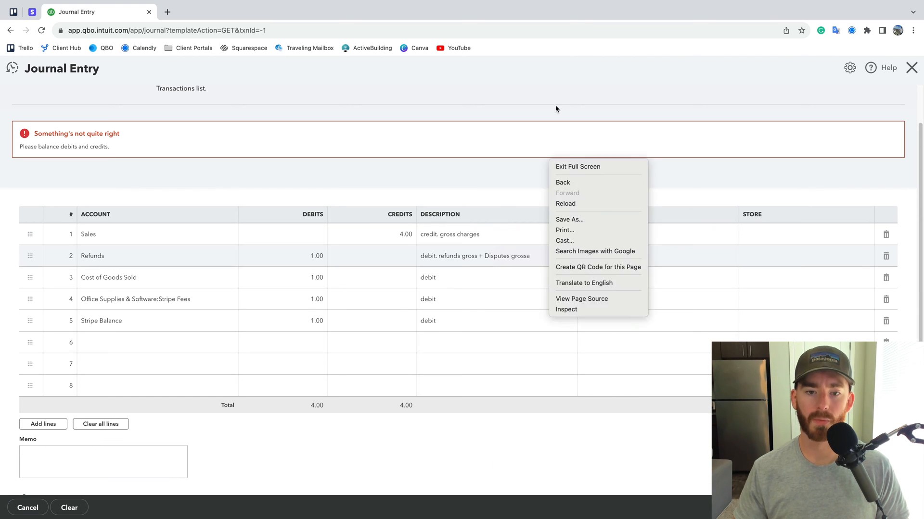
pyautogui.click(555, 106)
# Step: Consult the Stripe report, and describe Cost of Goods Sold as "debit. transfers - reversals" and Stripe Fees as "debit . add all fees" in QuickBooks
pyautogui.click(32, 12)
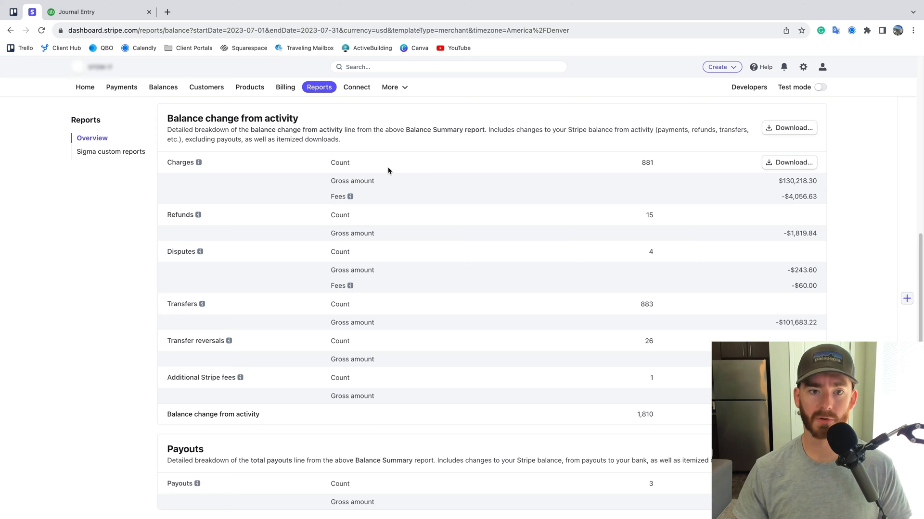
pyautogui.moveTo(340, 197)
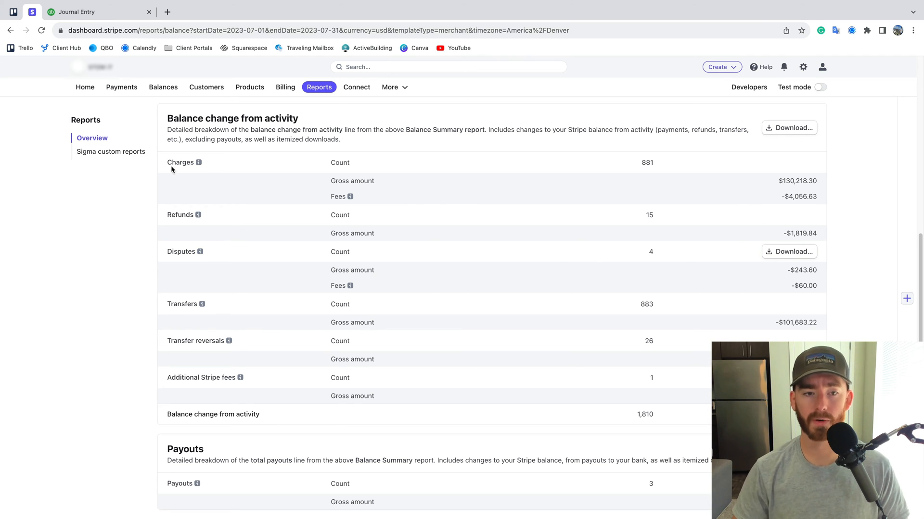
pyautogui.click(91, 12)
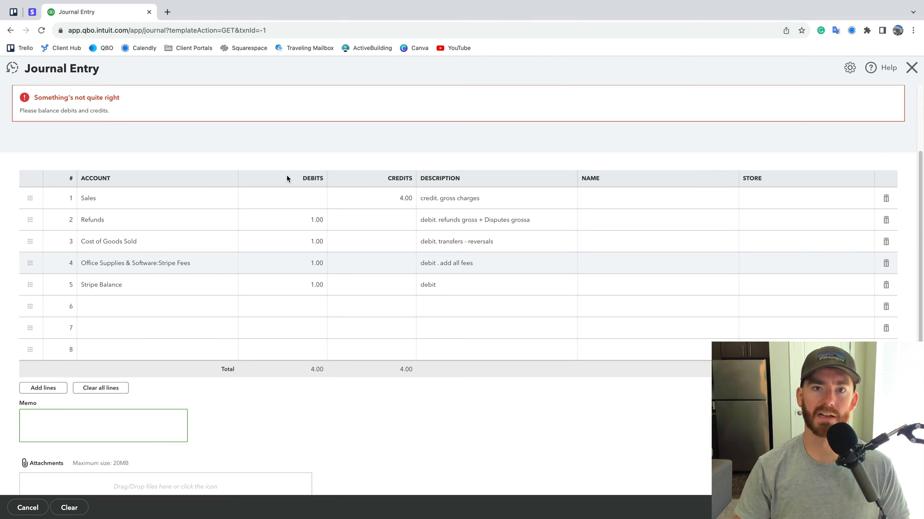
# Step: Consult Stripe, and in QuickBooks describe the Stripe Balance line as "debit. Balance change from activity" and set the name Stripe on all five lines
pyautogui.click(31, 12)
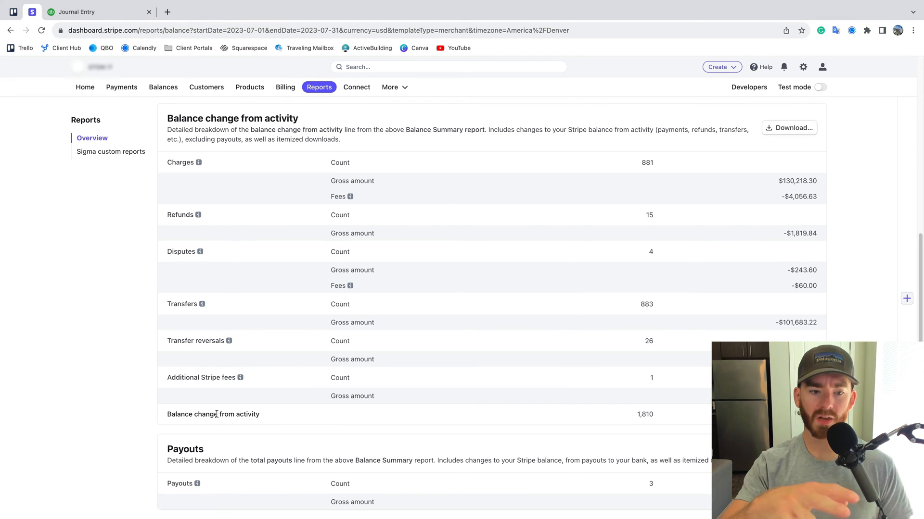
pyautogui.click(108, 15)
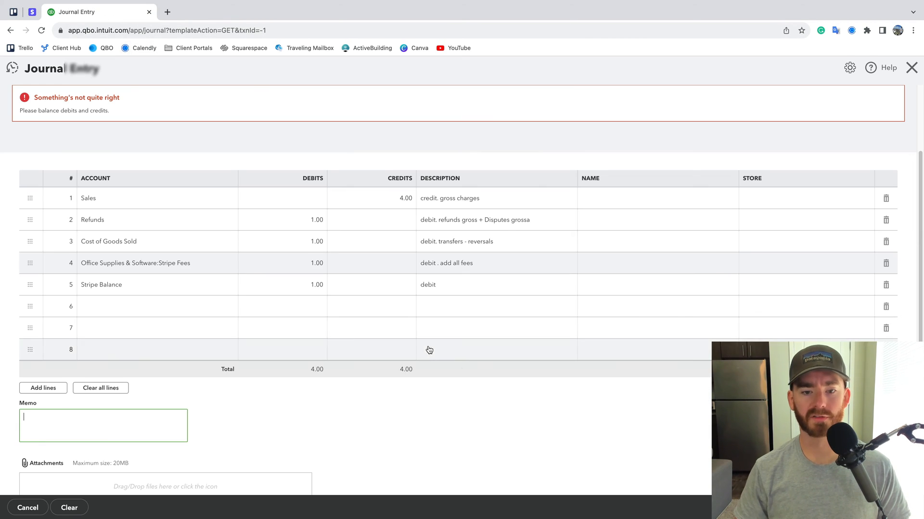
pyautogui.click(477, 286)
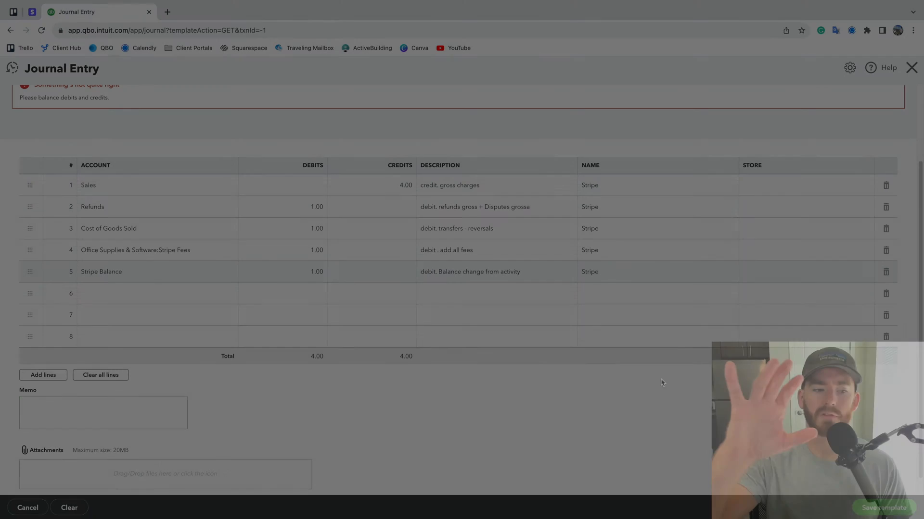
# Step: Save the Stripe Sales template, and open the recurring transactions list to find it
pyautogui.scroll(1, 660, 382)
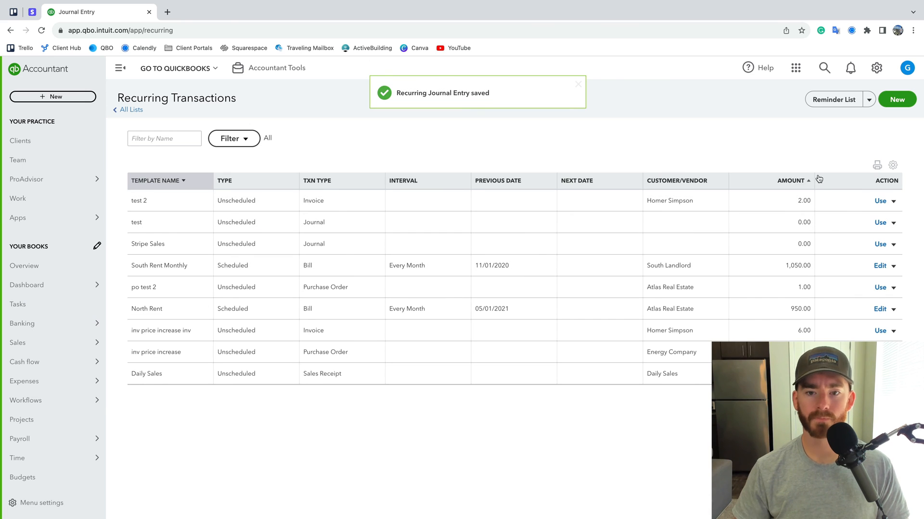
pyautogui.click(876, 68)
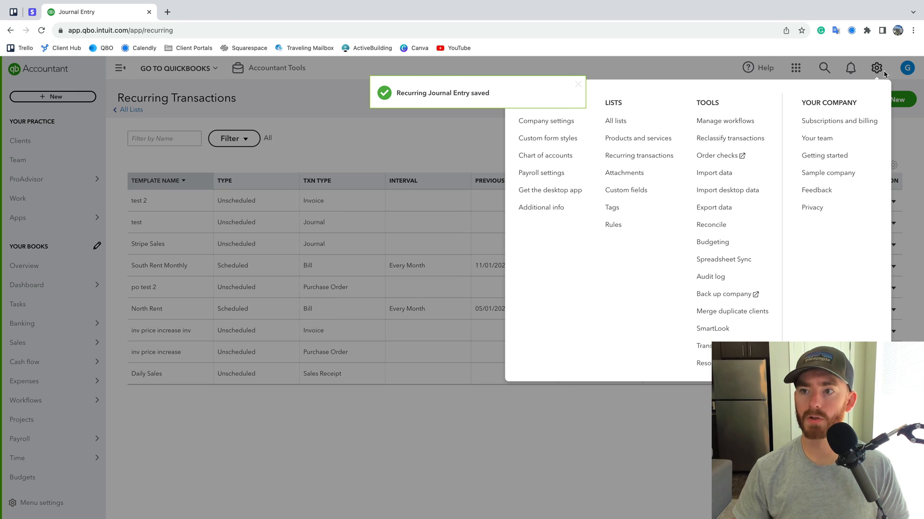
pyautogui.click(660, 156)
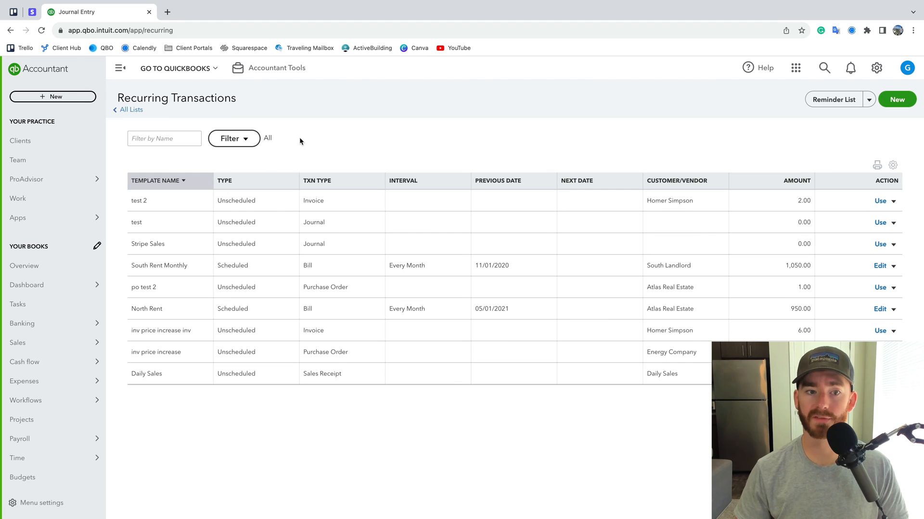
pyautogui.click(178, 140)
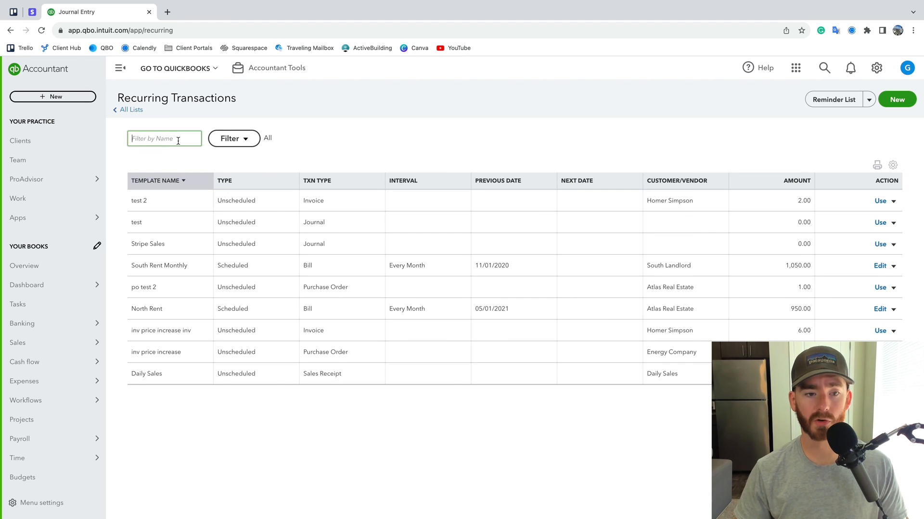
pyautogui.click(286, 411)
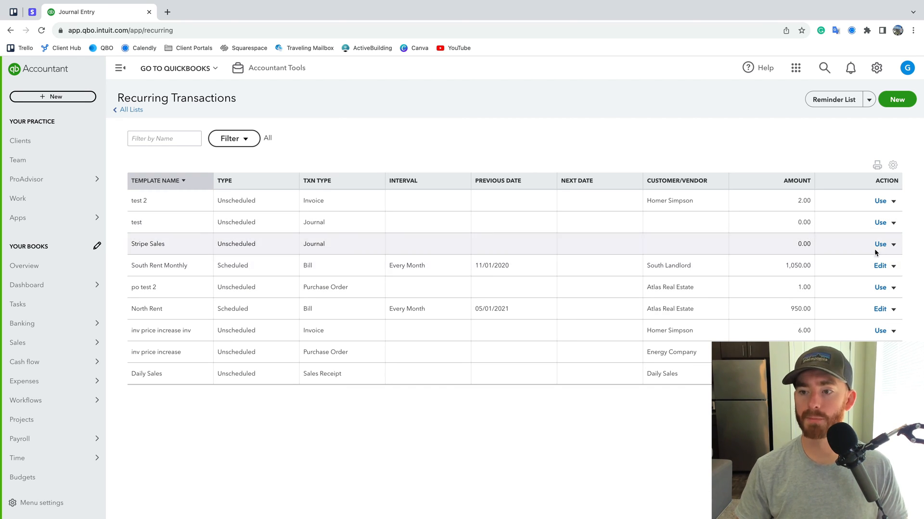
# Step: Open a journal entry from the Stripe Sales template to view its prefilled lines, and close it without saving
pyautogui.click(894, 246)
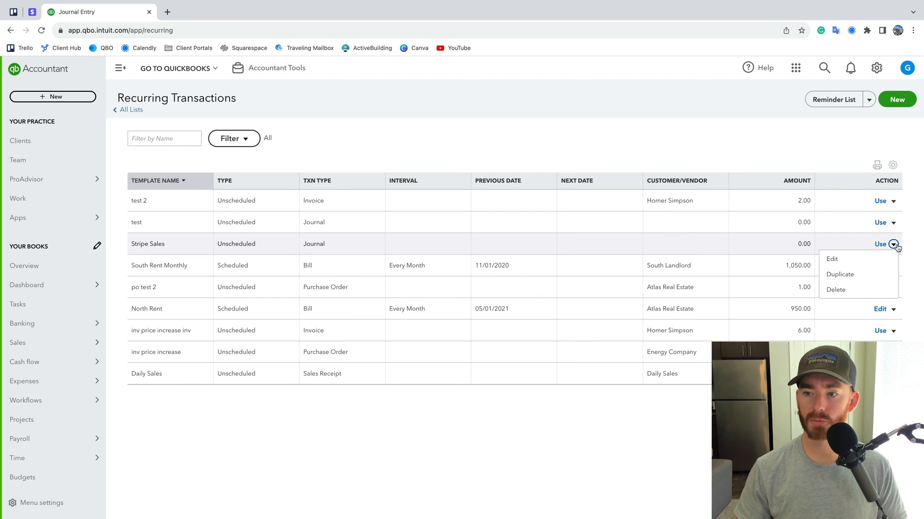
pyautogui.click(880, 244)
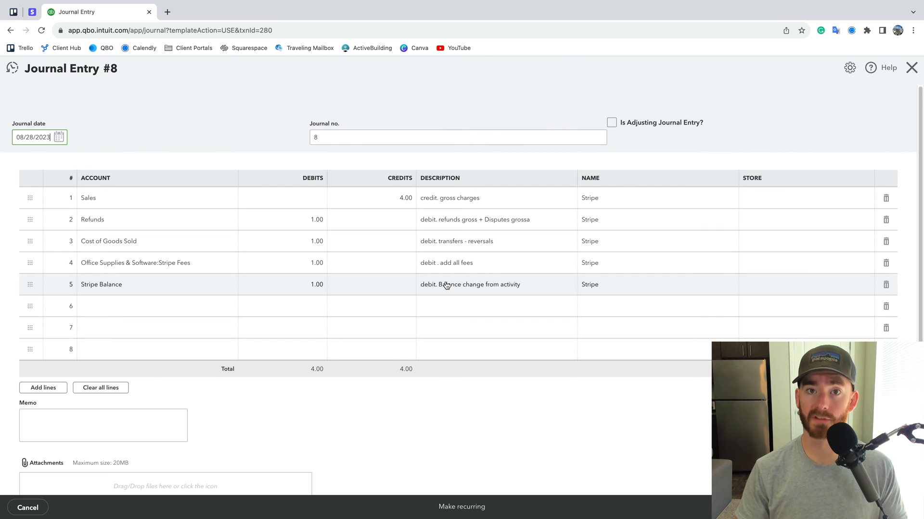
pyautogui.click(911, 68)
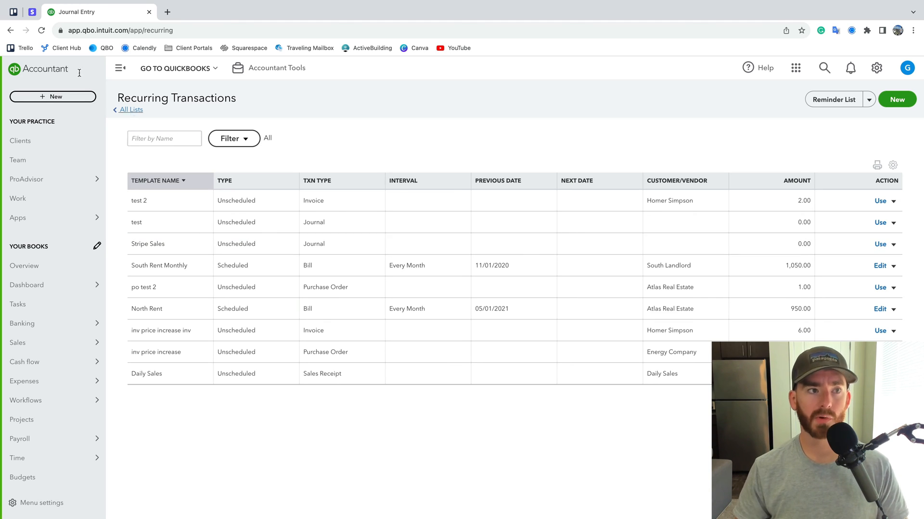
# Step: Consult the balance change from activity section in Stripe, and open a new journal entry from the Stripe Sales template in QuickBooks
pyautogui.click(32, 13)
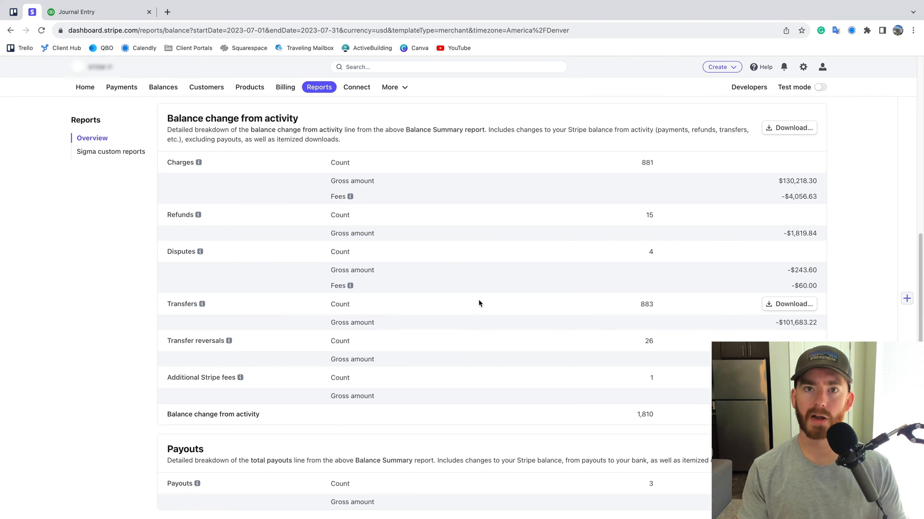
pyautogui.scroll(1, 479, 303)
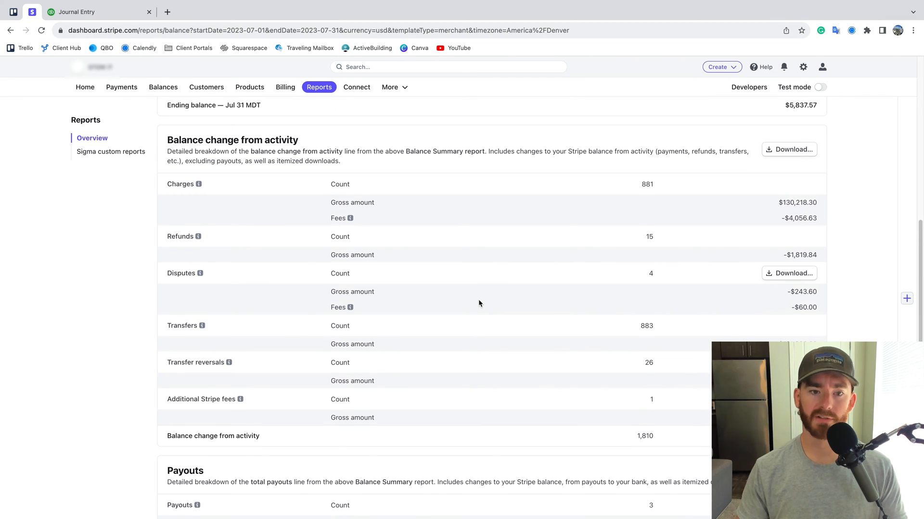
pyautogui.scroll(1, 414, 191)
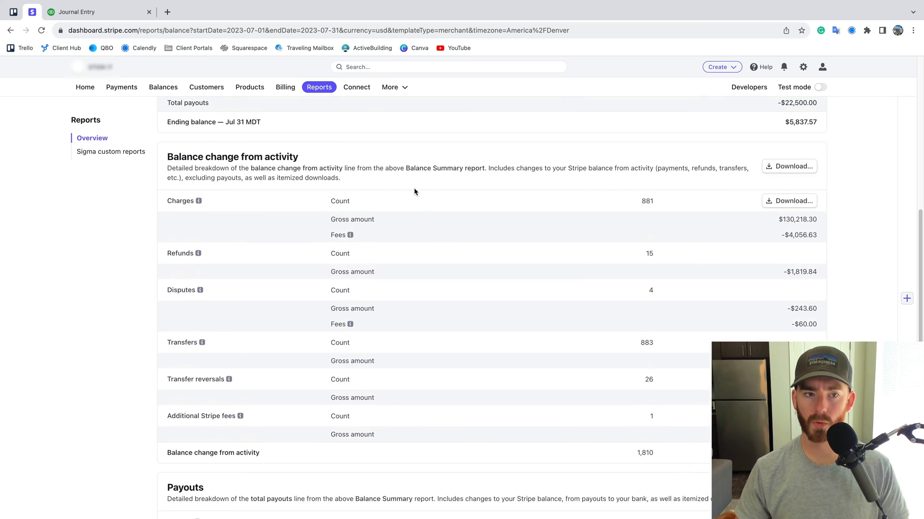
pyautogui.scroll(1, 413, 192)
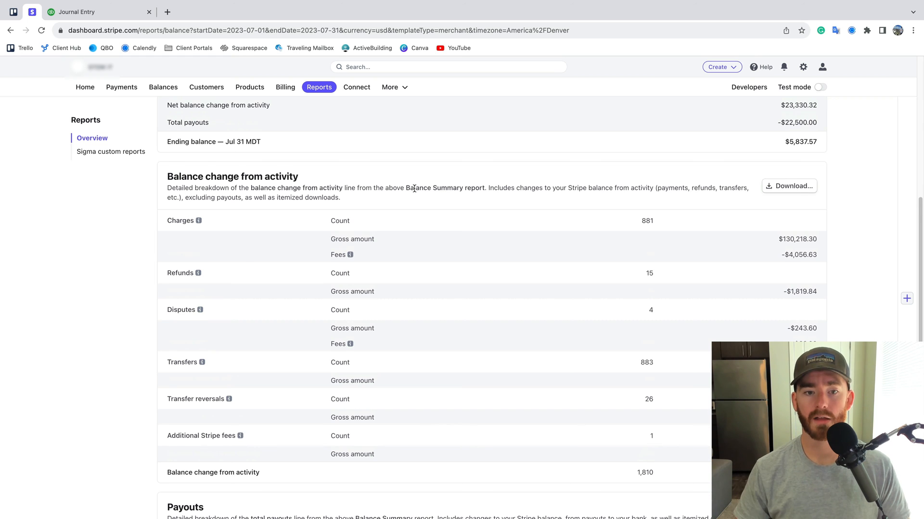
pyautogui.scroll(-1, 512, 225)
pyautogui.scroll(-1, 509, 250)
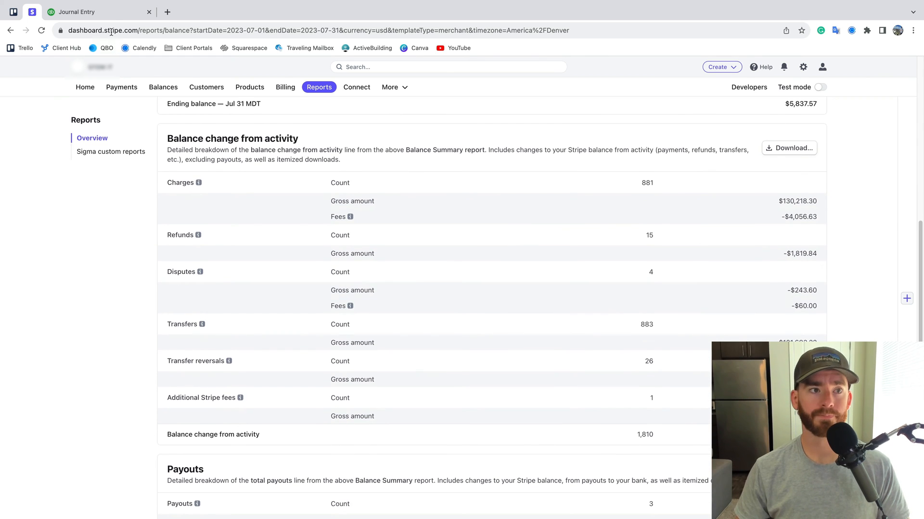
pyautogui.click(111, 14)
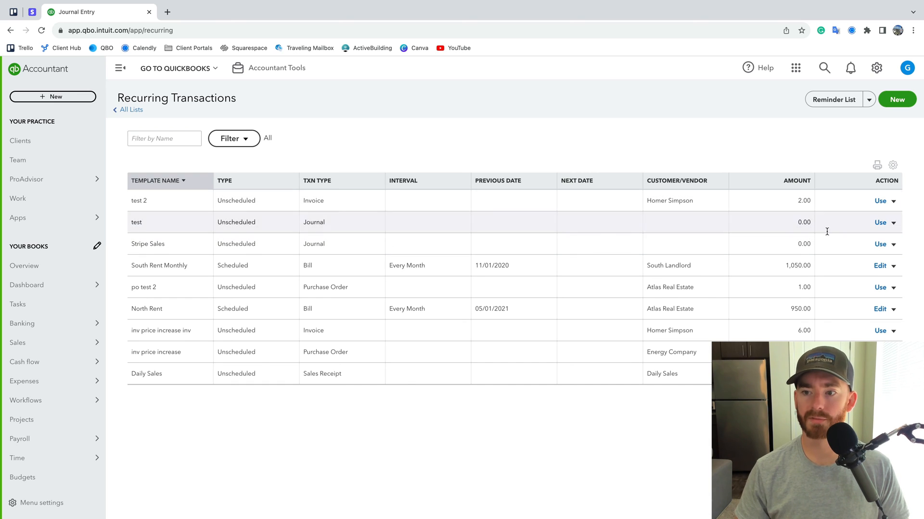
pyautogui.click(874, 245)
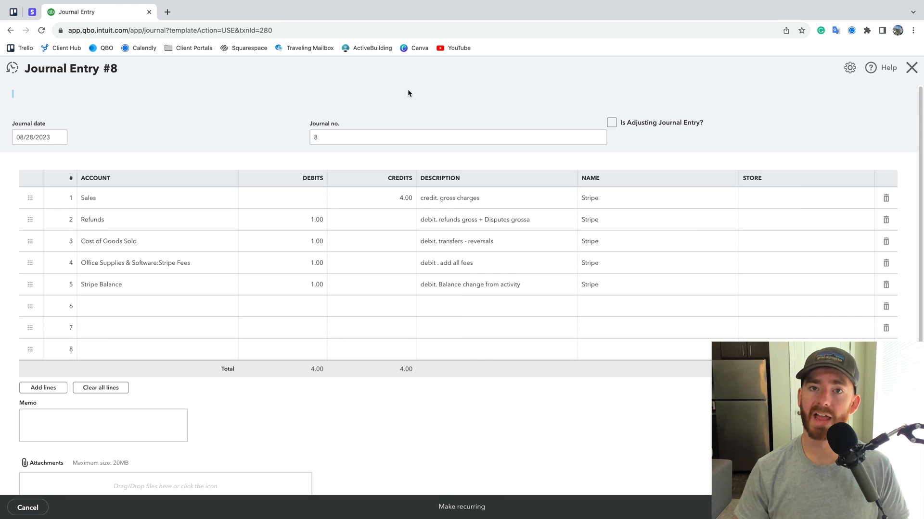
# Step: Check the July activity breakdown in Stripe, and set the journal date to 07/31/2023 in QuickBooks
pyautogui.click(31, 11)
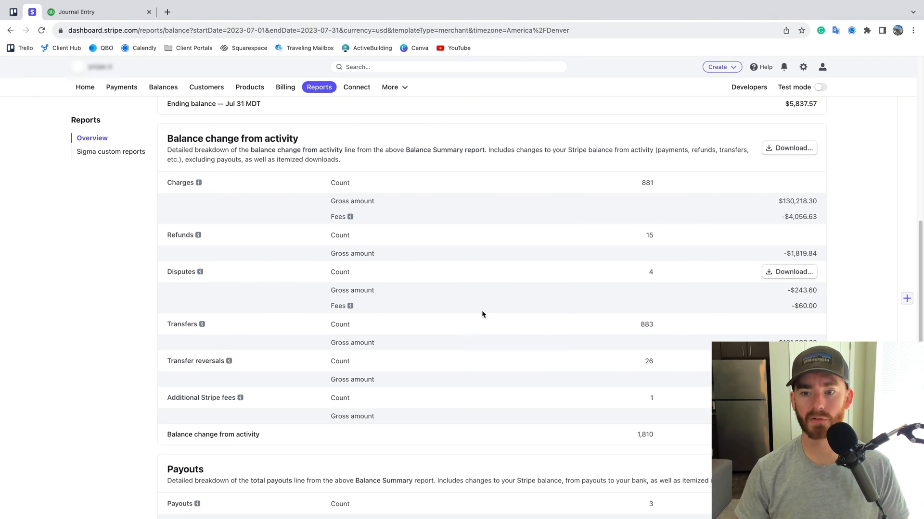
pyautogui.scroll(-1, 481, 310)
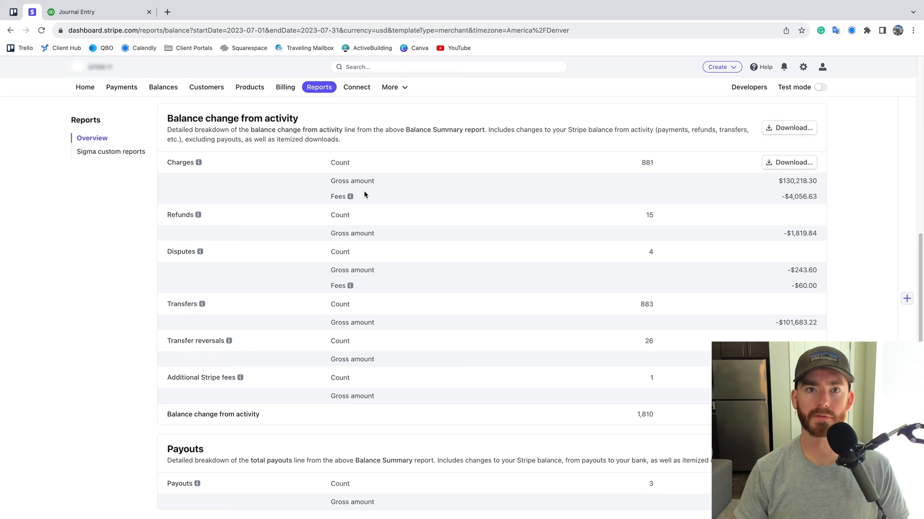
pyautogui.click(105, 15)
pyautogui.click(59, 137)
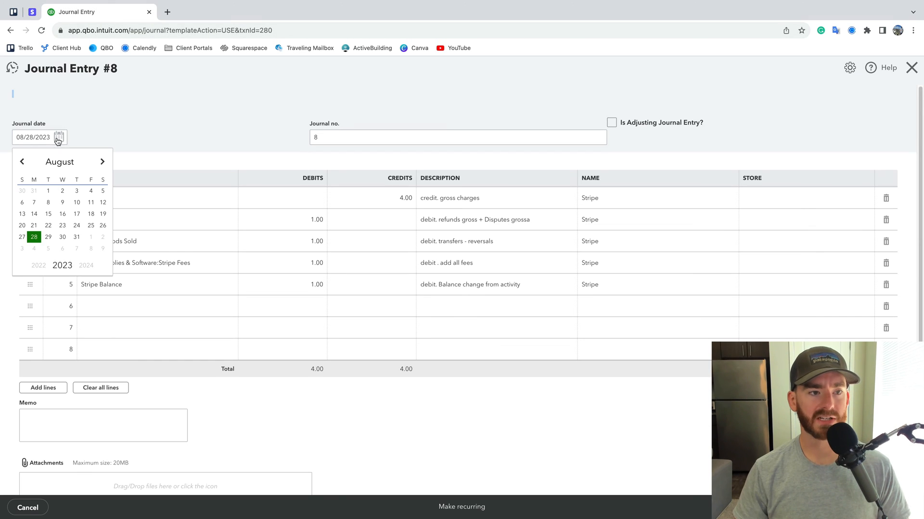
pyautogui.click(22, 162)
pyautogui.click(33, 248)
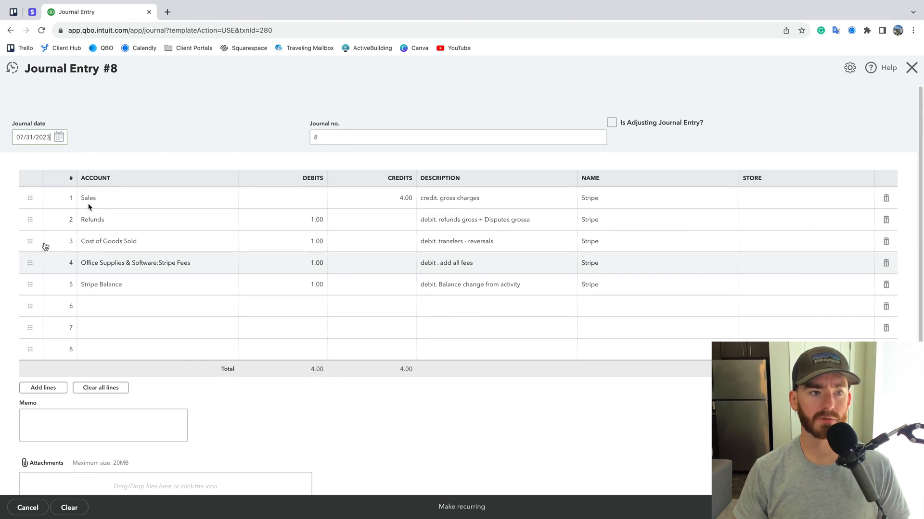
pyautogui.click(217, 106)
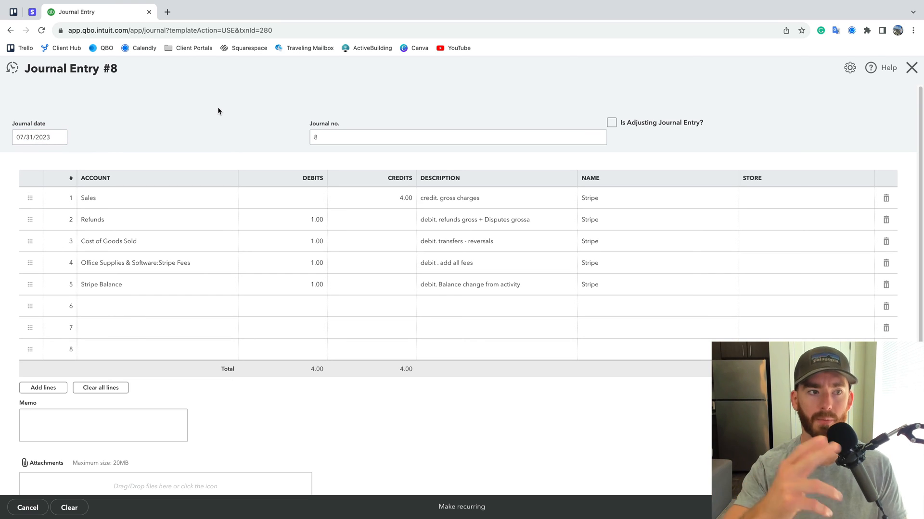
# Step: Set the journal number to "stripe sales"
pyautogui.click(326, 139)
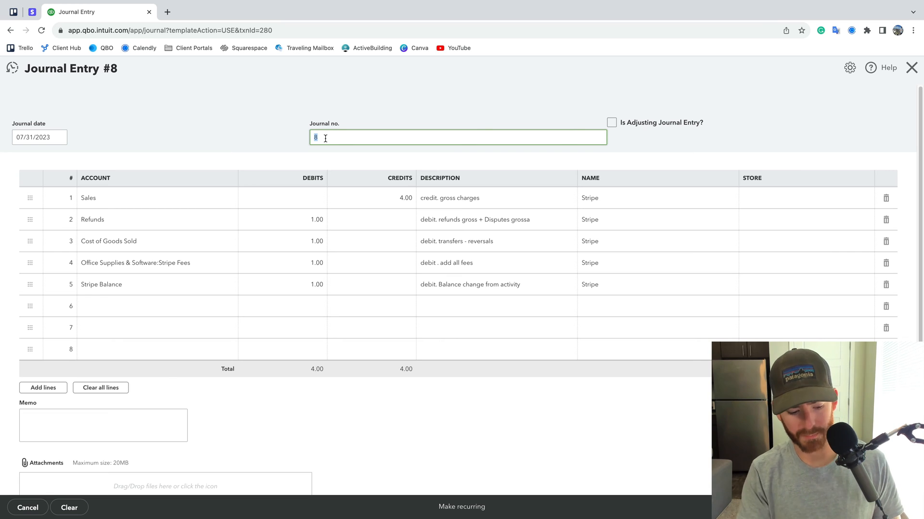
pyautogui.write('stripe sales')
pyautogui.press('Tab')
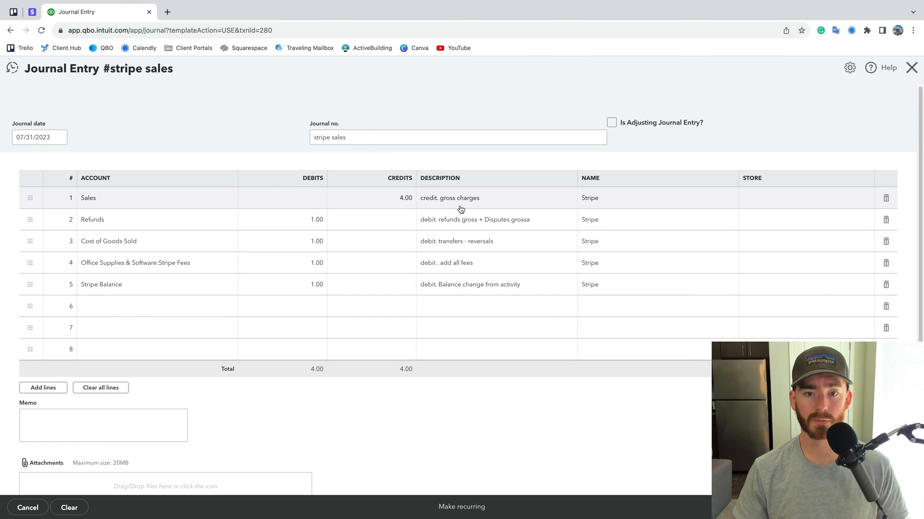
# Step: Copy the gross charges amount of 130,218.30 from Stripe into the Sales line's credit in the QuickBooks journal entry
pyautogui.click(32, 11)
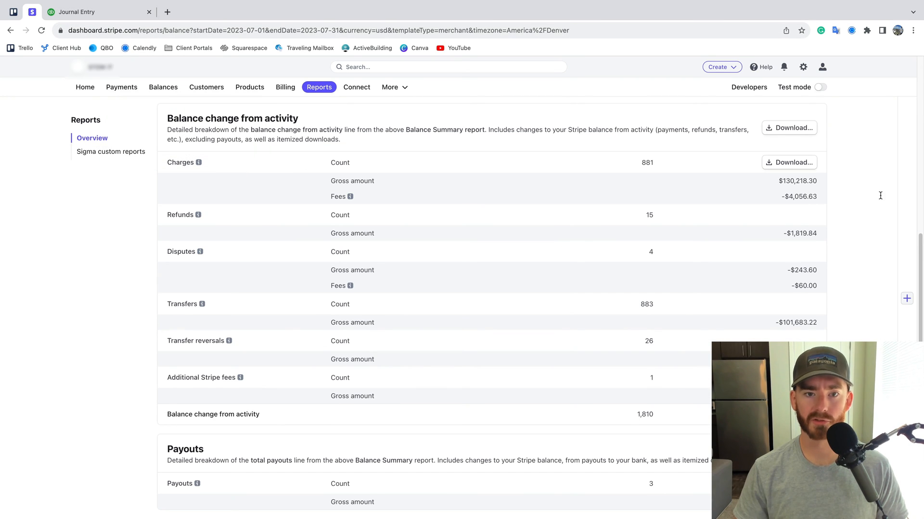
pyautogui.doubleClick(800, 182)
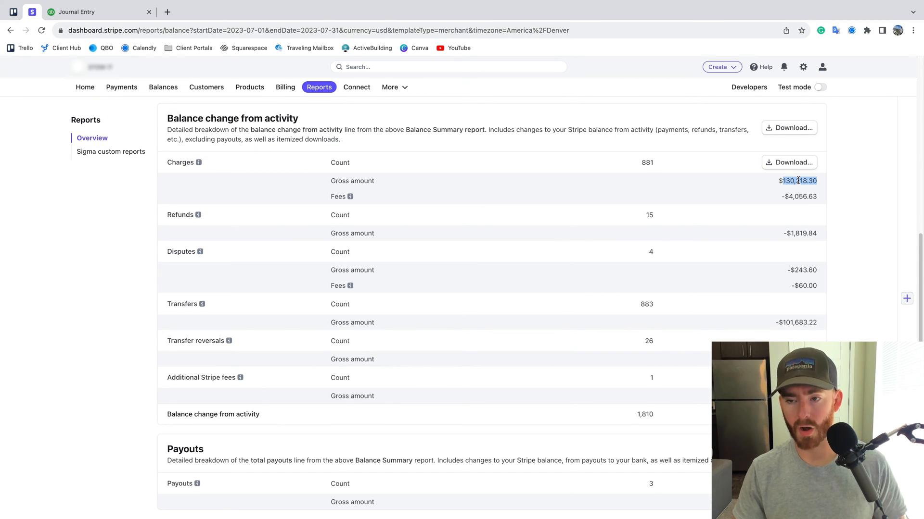
pyautogui.hotkey('ctrl', 'c')
pyautogui.click(96, 12)
pyautogui.click(405, 192)
pyautogui.hotkey('ctrl', 'v')
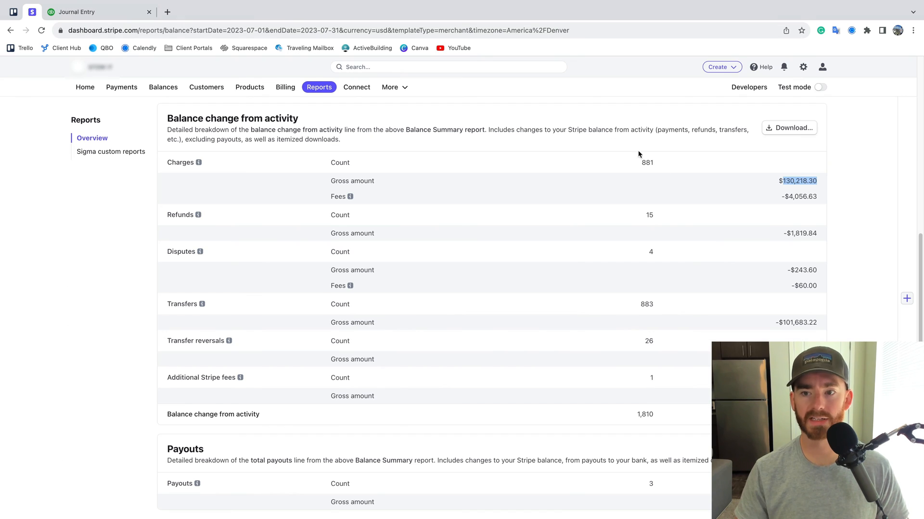
pyautogui.click(577, 226)
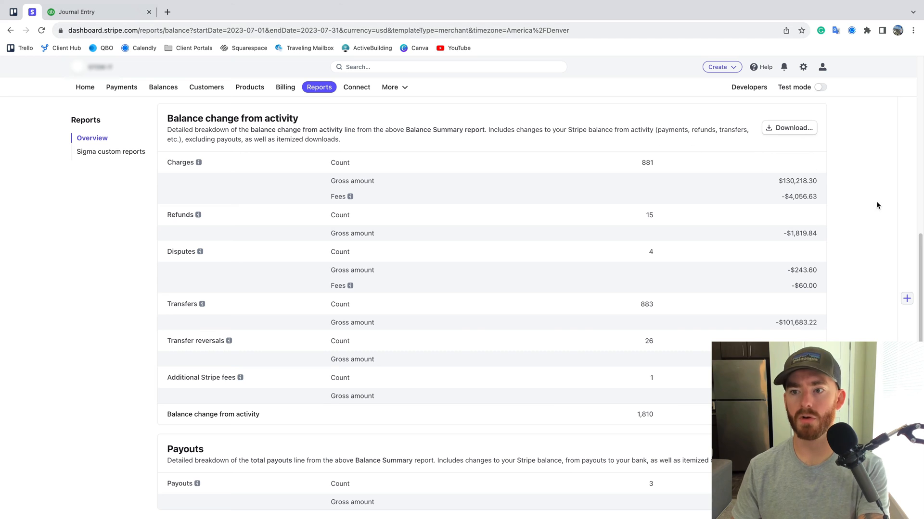
pyautogui.doubleClick(796, 197)
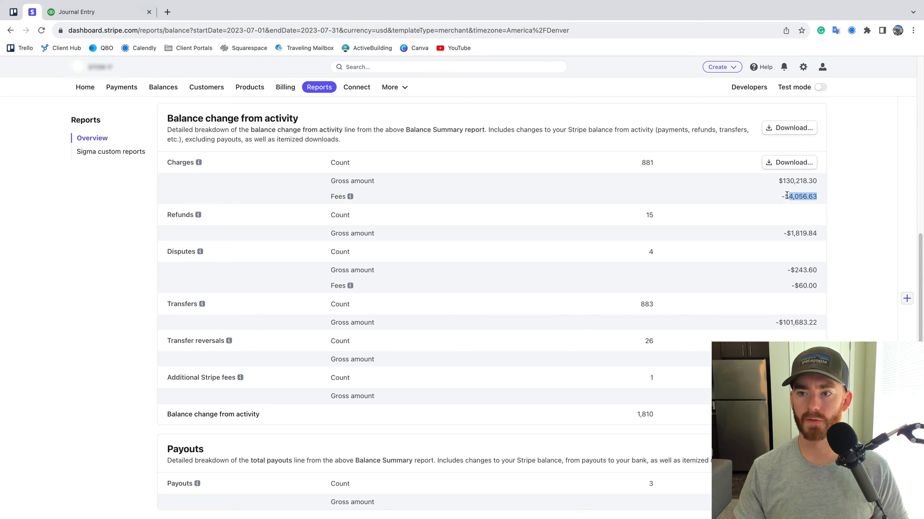
pyautogui.click(77, 11)
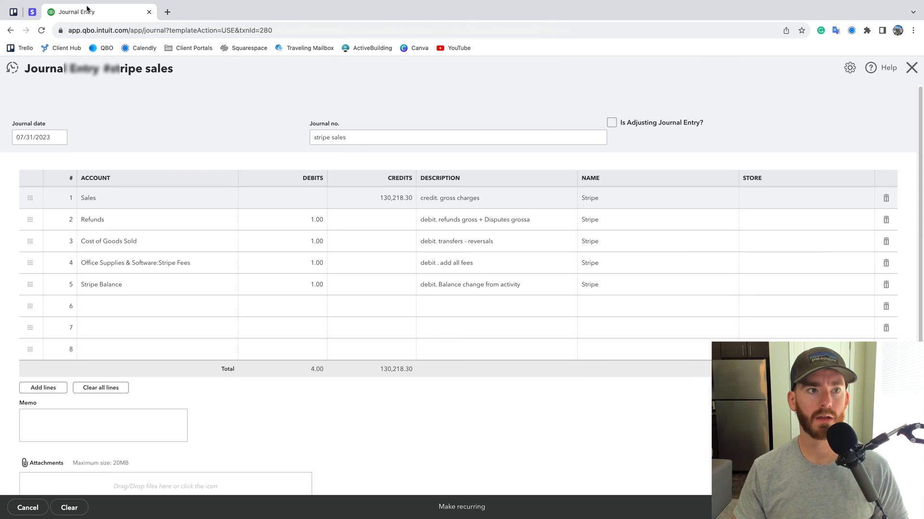
pyautogui.click(294, 225)
pyautogui.click(32, 12)
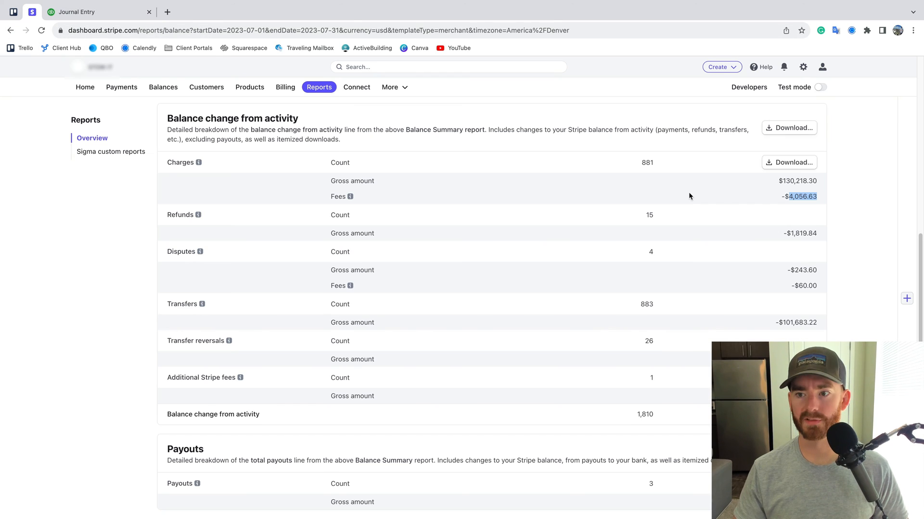
# Step: Copy the gross refunds amount of 1,819.84 from Stripe into the Refunds line's debit in QuickBooks
pyautogui.doubleClick(800, 234)
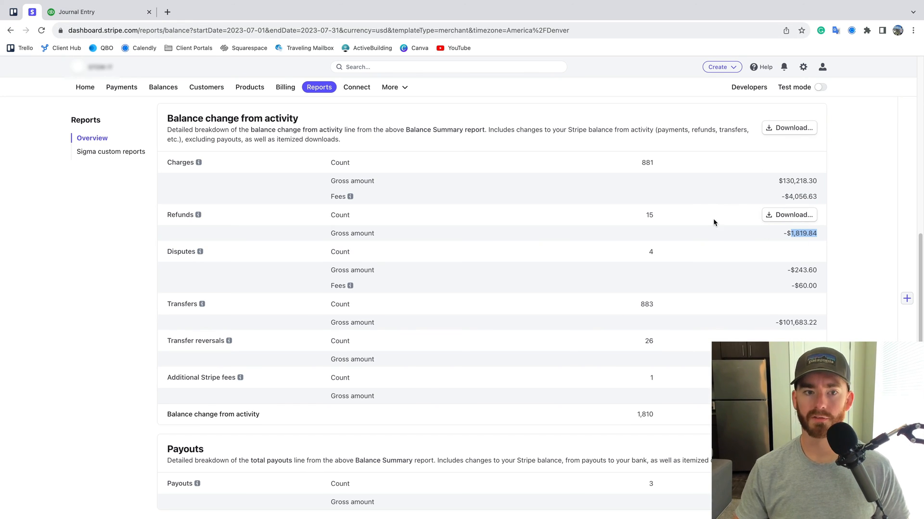
pyautogui.click(491, 161)
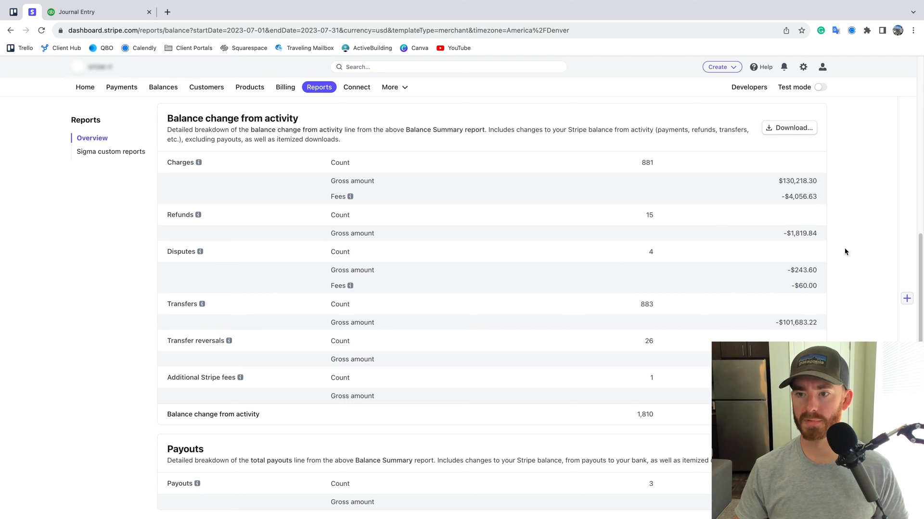
pyautogui.tripleClick(805, 234)
pyautogui.click(805, 234)
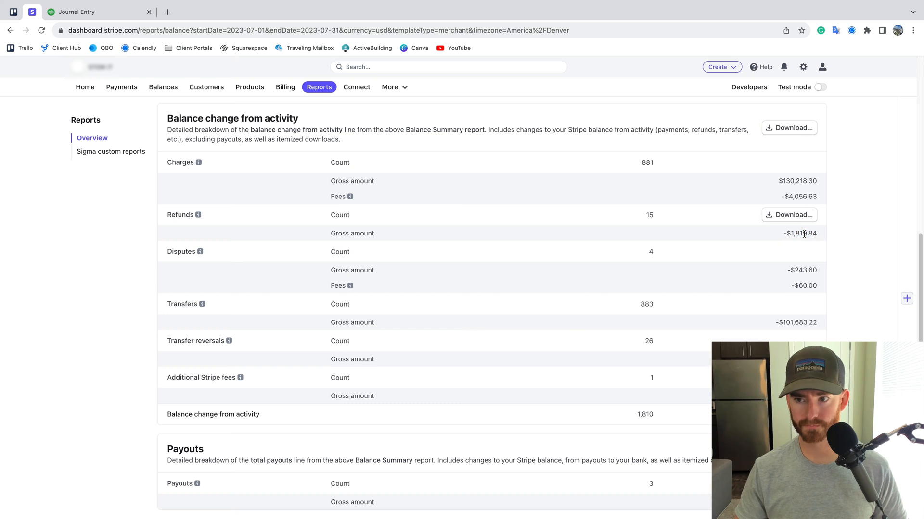
pyautogui.doubleClick(804, 234)
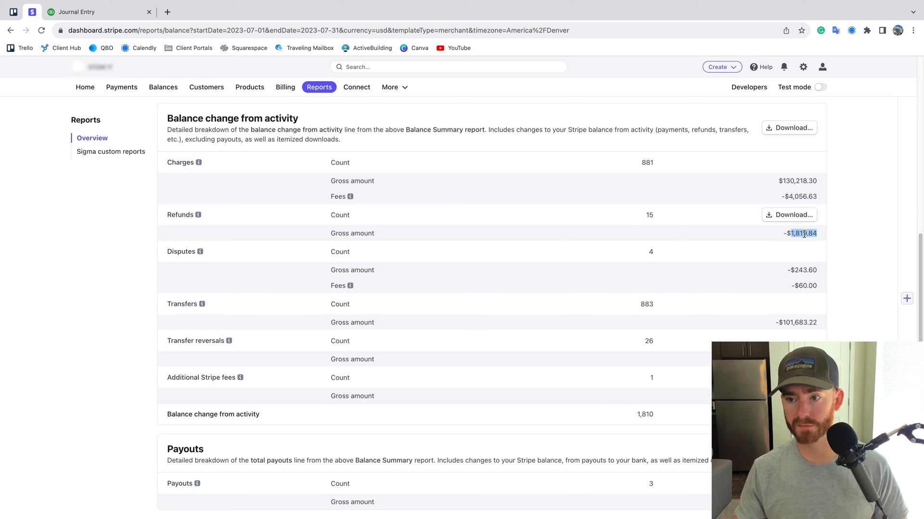
pyautogui.click(121, 12)
pyautogui.tripleClick(301, 220)
pyautogui.hotkey('ctrl', 'v')
pyautogui.click(246, 123)
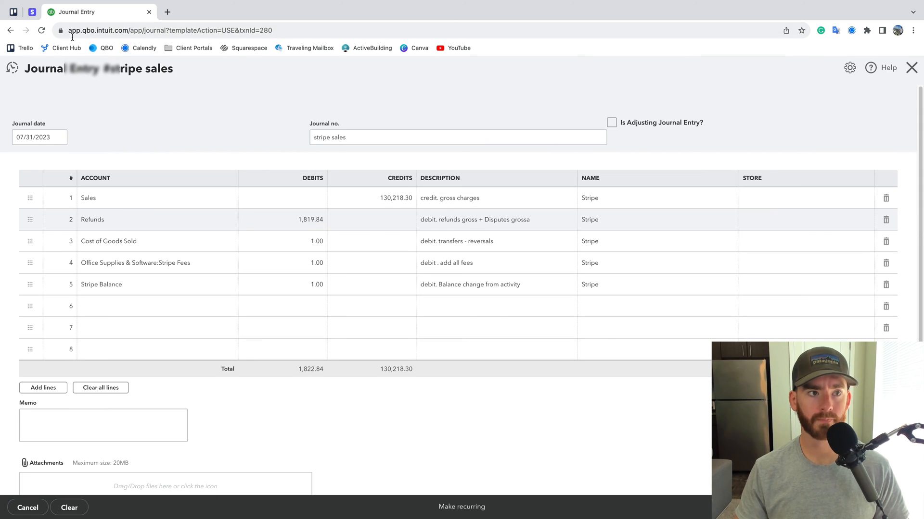
# Step: Copy the gross disputes amount from Stripe, and add 243.60 to the Refunds line's debit in QuickBooks
pyautogui.click(31, 12)
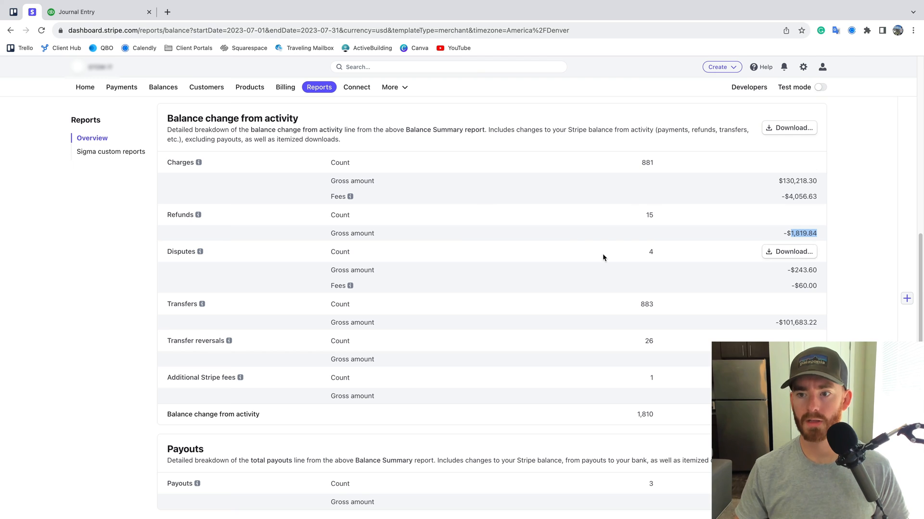
pyautogui.doubleClick(806, 271)
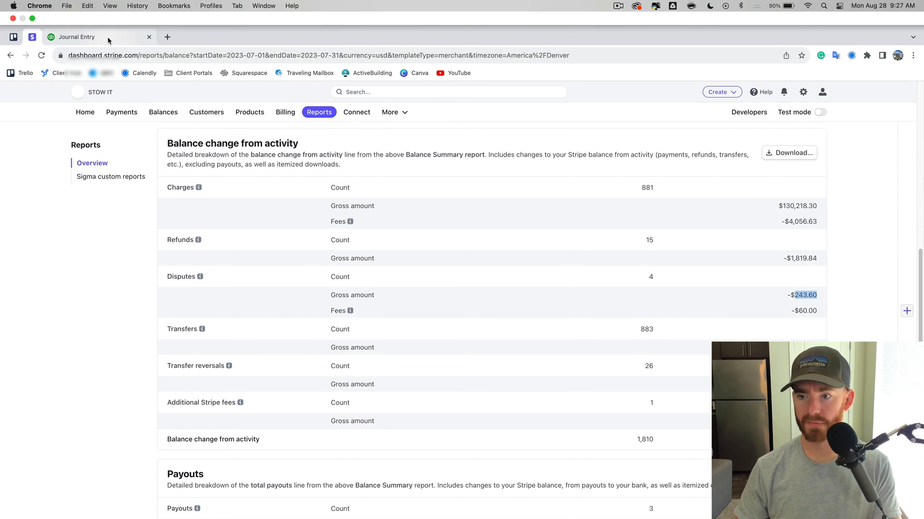
pyautogui.click(107, 36)
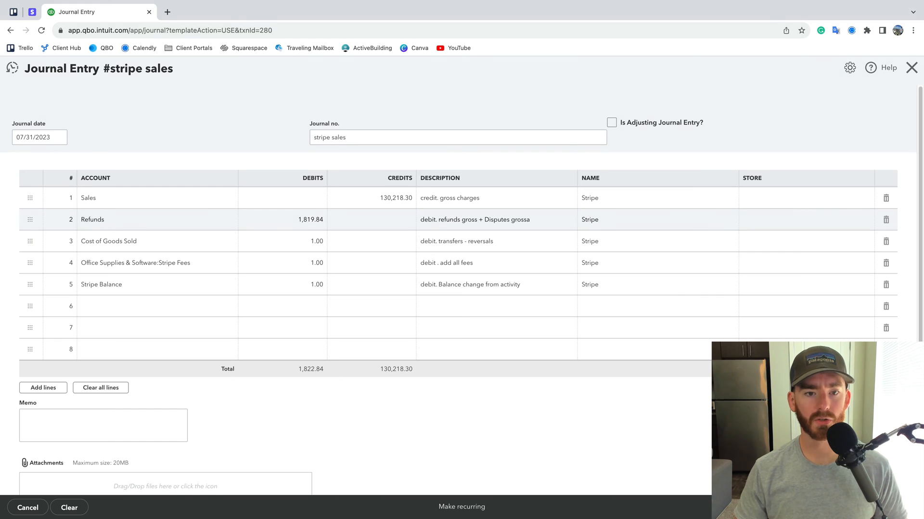
pyautogui.click(312, 219)
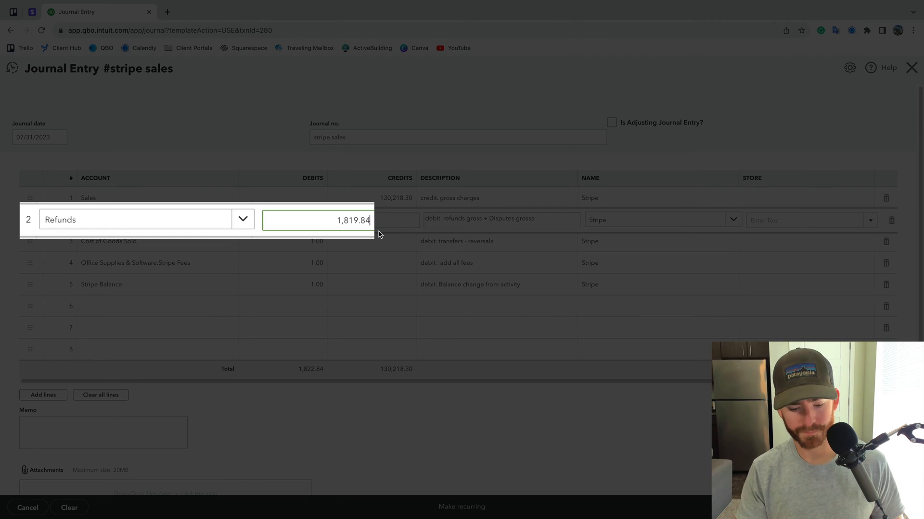
pyautogui.write('+')
pyautogui.press('super+v')
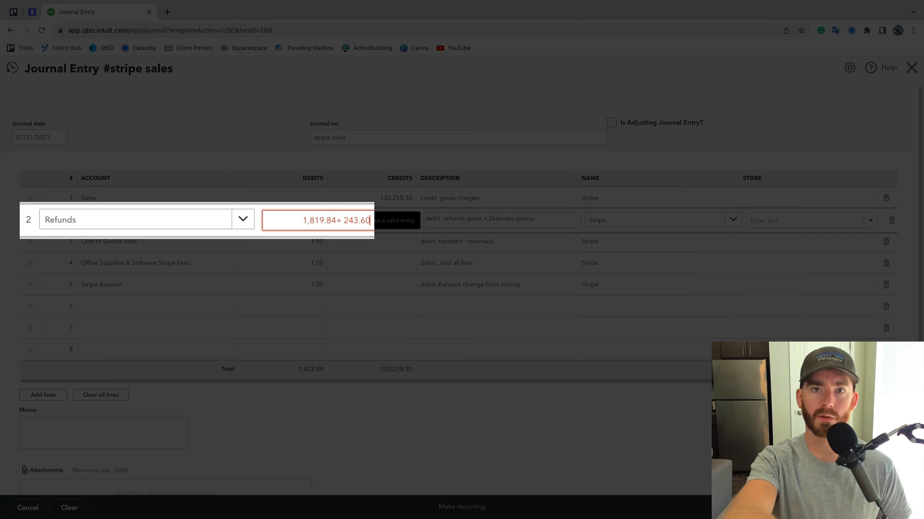
pyautogui.press('Tab')
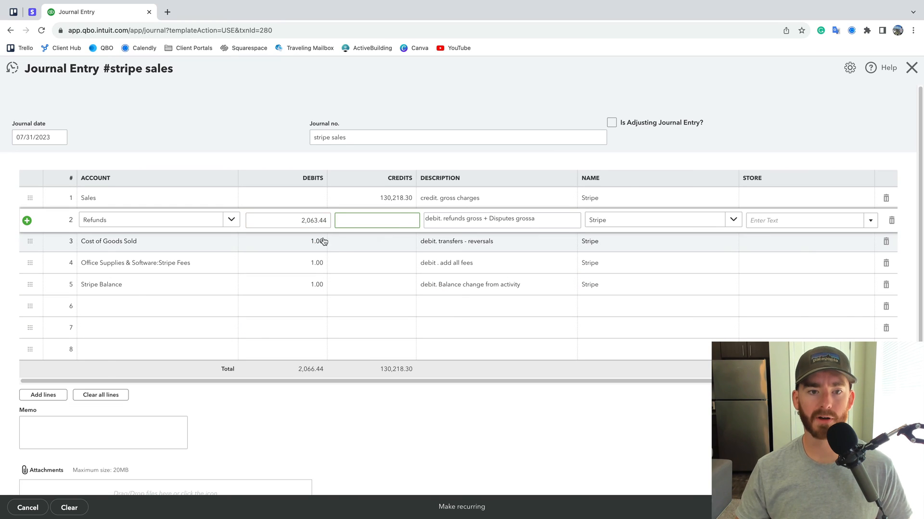
pyautogui.click(283, 146)
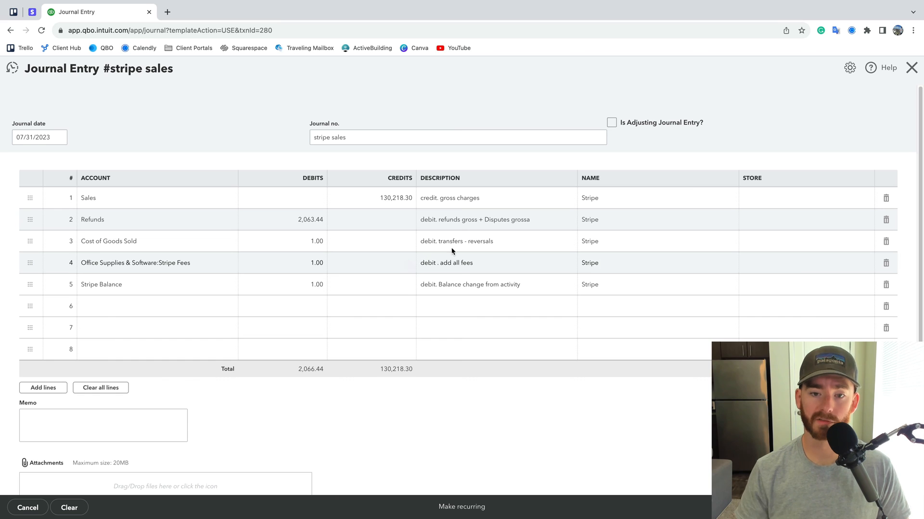
# Step: Set the Cost of Goods Sold line's debit in QuickBooks to 100,181.52, using Stripe's gross transfers of 101,683.22 minus transfer reversals of 1,501.70
pyautogui.click(32, 12)
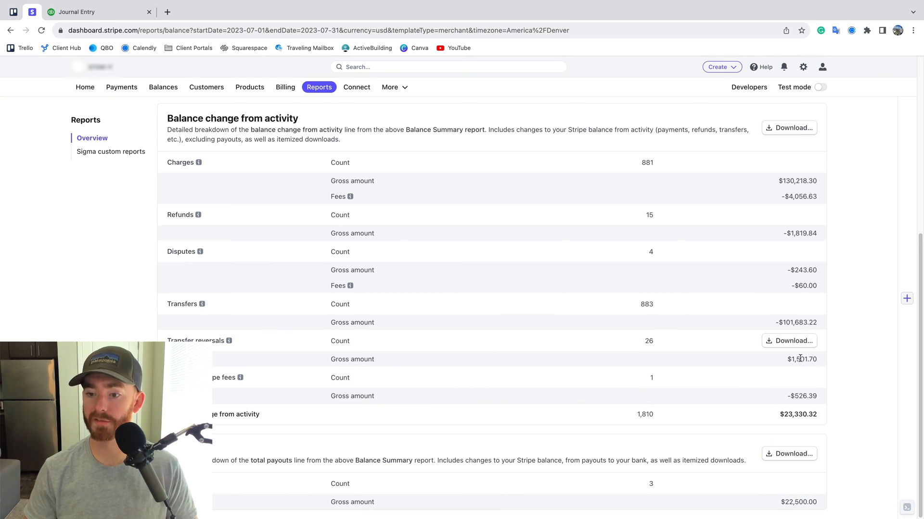
pyautogui.doubleClick(801, 322)
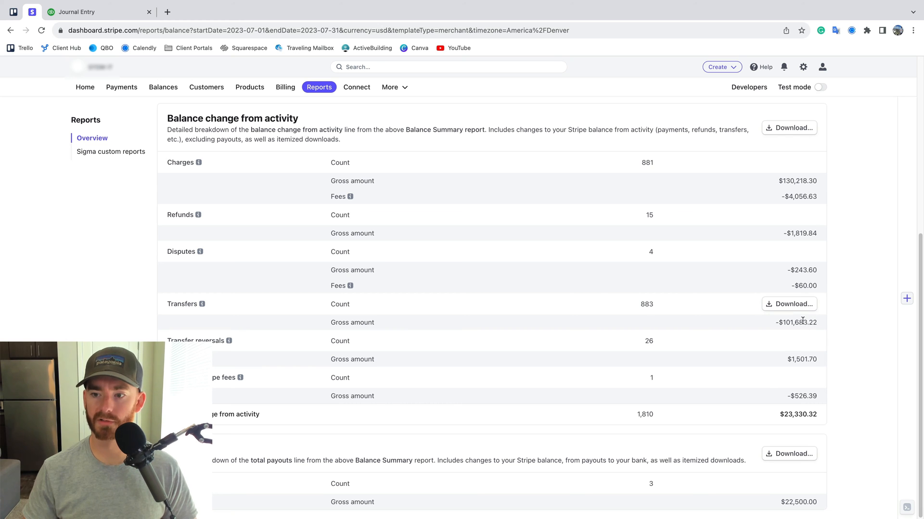
pyautogui.click(95, 12)
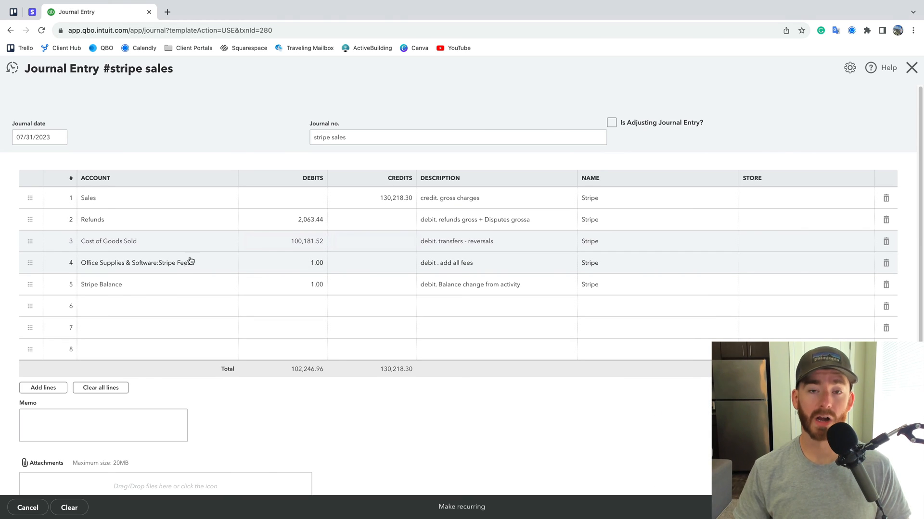
# Step: Add up all fees in the Stripe report and set the Stripe Fees line's debit in QuickBooks to 4,643.02
pyautogui.click(32, 12)
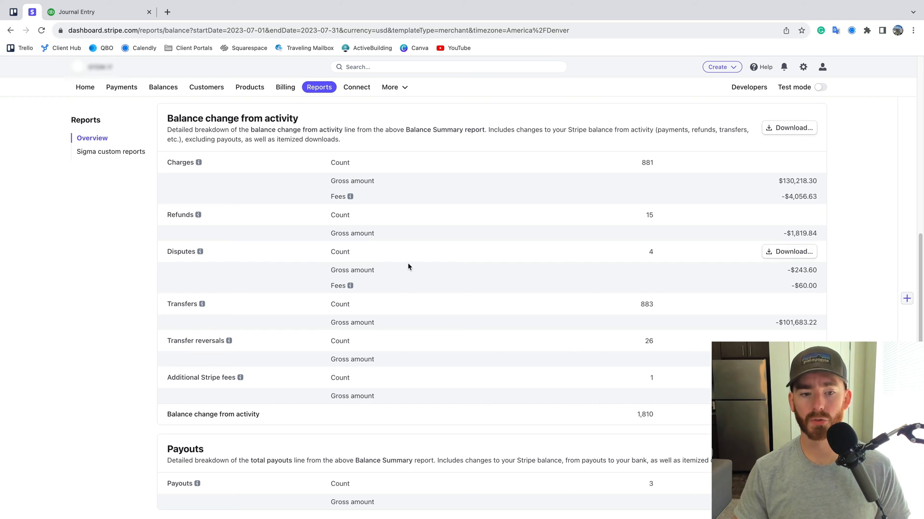
pyautogui.click(97, 15)
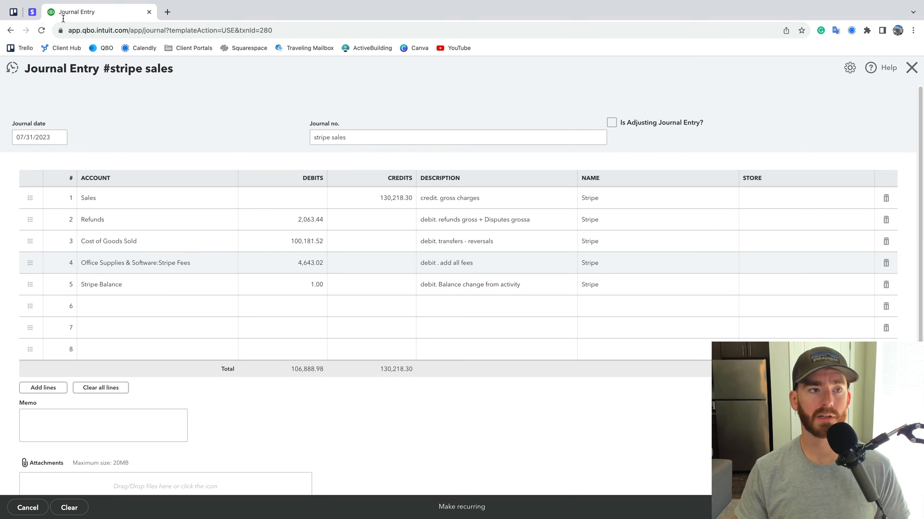
# Step: Copy the balance change from activity of 23,330.32 from Stripe into the Stripe Balance line's debit in QuickBooks
pyautogui.click(32, 15)
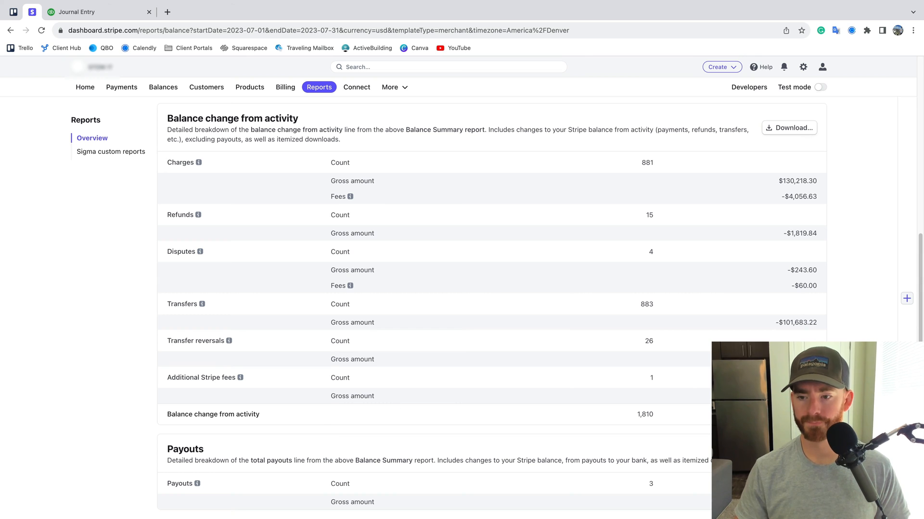
pyautogui.doubleClick(798, 415)
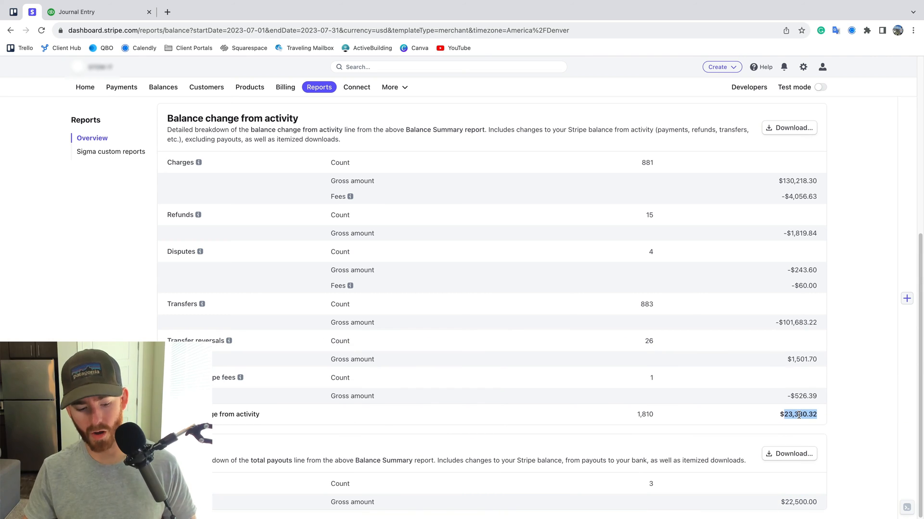
pyautogui.click(114, 12)
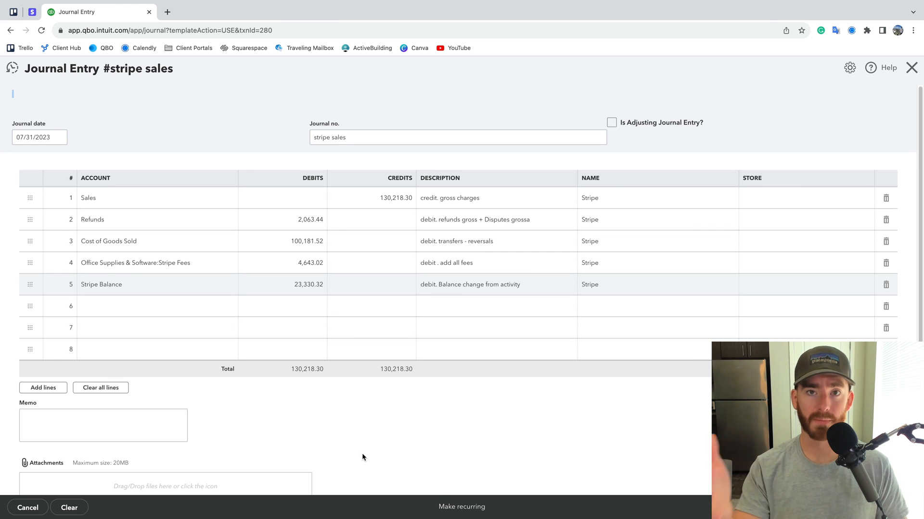
# Step: Review the balance change from activity in Stripe against the Stripe Balance line, and return to the QuickBooks journal entry
pyautogui.click(32, 11)
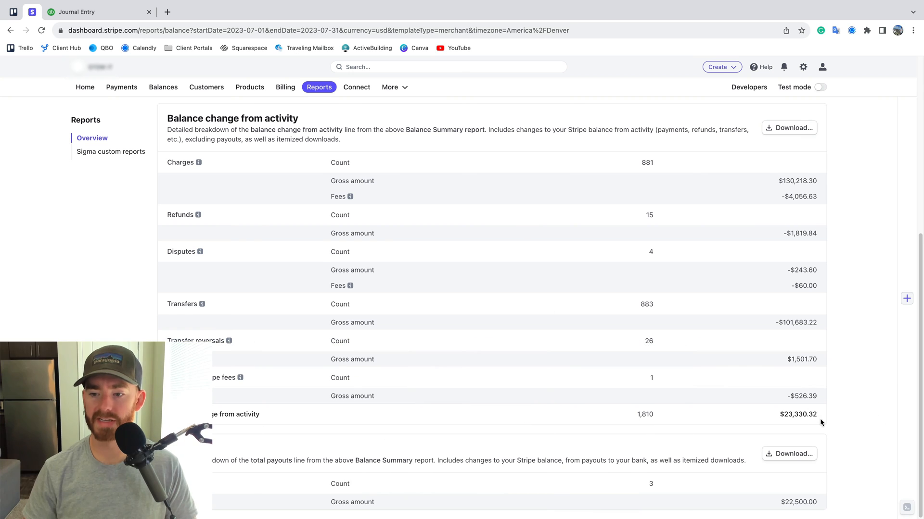
pyautogui.doubleClick(799, 415)
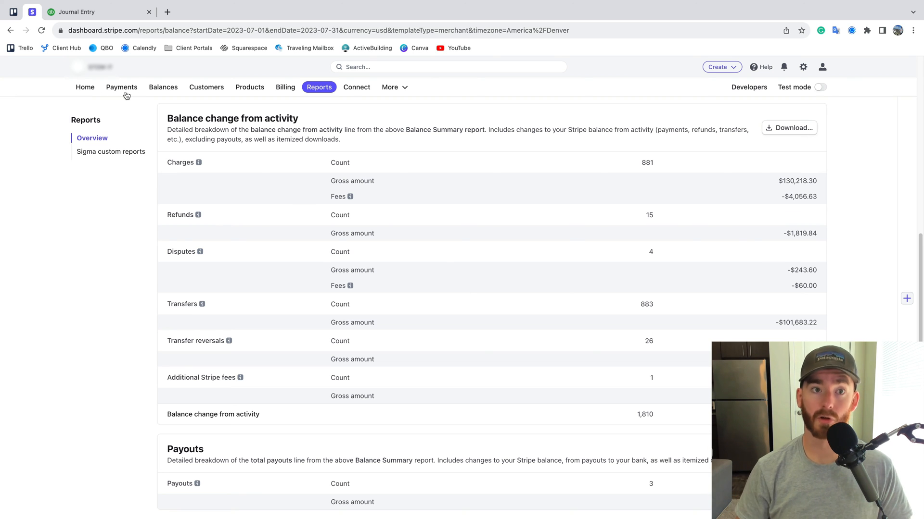
pyautogui.click(77, 11)
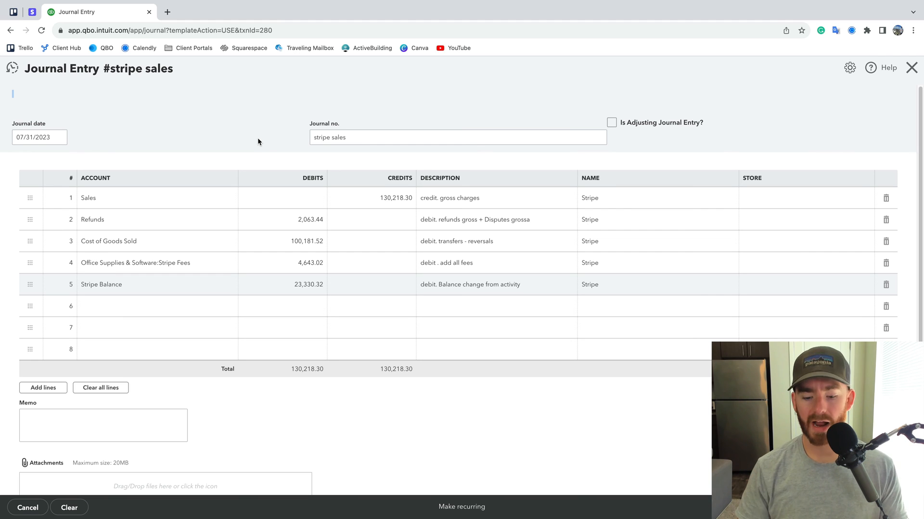
# Step: Clear the description text from all five lines of the journal entry
pyautogui.click(458, 199)
pyautogui.press('BackSpace')
pyautogui.click(485, 229)
pyautogui.press('BackSpace')
pyautogui.click(476, 242)
pyautogui.press('BackSpace')
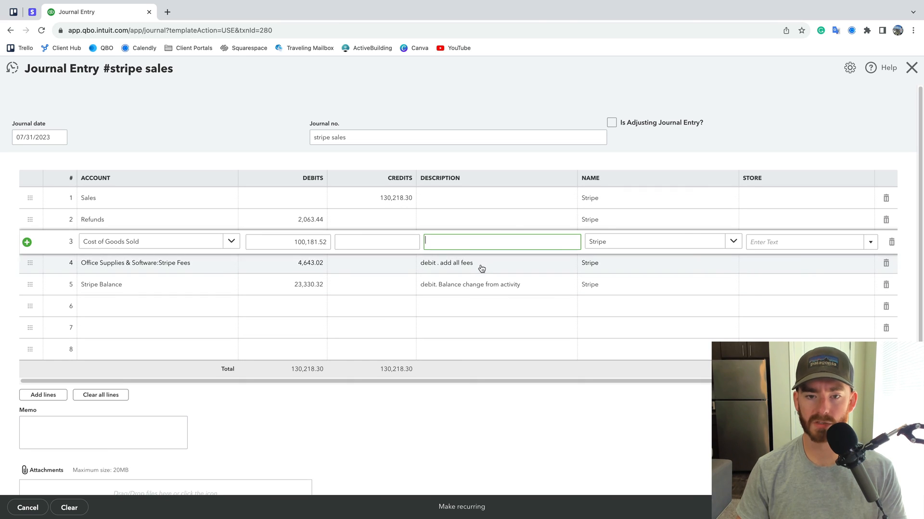
pyautogui.click(480, 264)
pyautogui.press('BackSpace')
pyautogui.click(478, 283)
pyautogui.press('BackSpace')
pyautogui.click(473, 104)
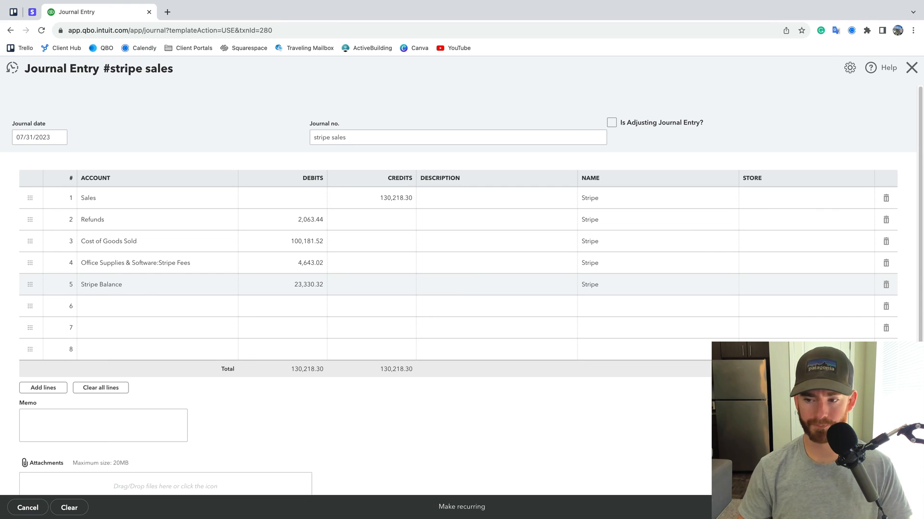
# Step: Leave the memo blank, and save and close the Stripe sales journal entry dated 07/31/2023
pyautogui.click(103, 426)
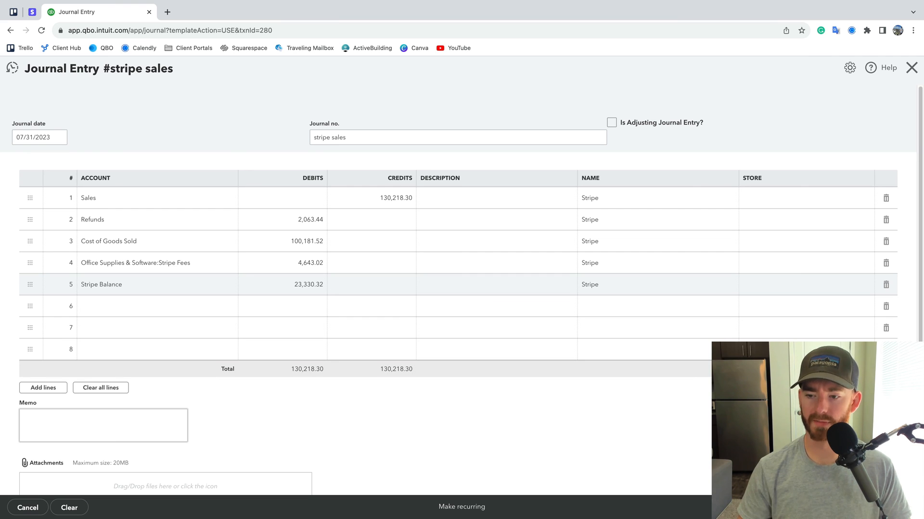
pyautogui.click(853, 443)
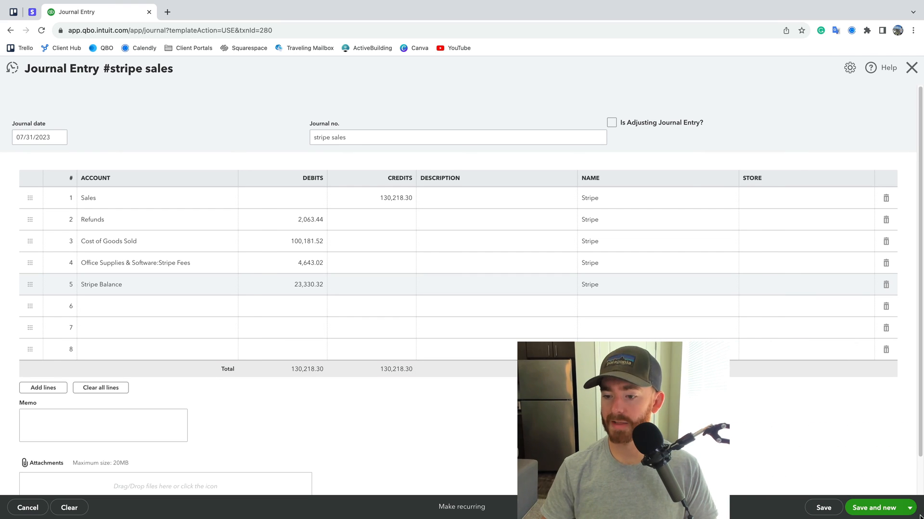
pyautogui.click(910, 508)
pyautogui.click(860, 490)
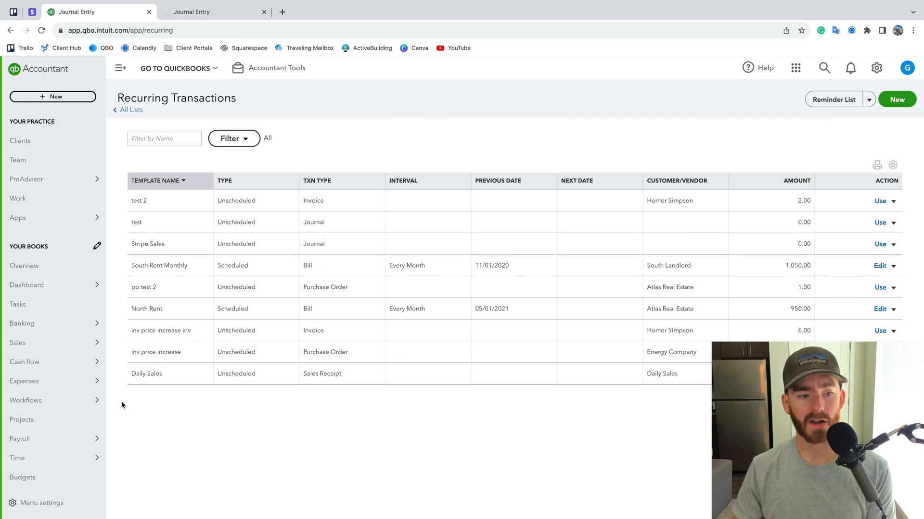
# Step: Open the report list in both QuickBooks tabs and run the Profit and Loss for July 2023 in the first one
pyautogui.scroll(-3, 68, 372)
pyautogui.moveTo(68, 372)
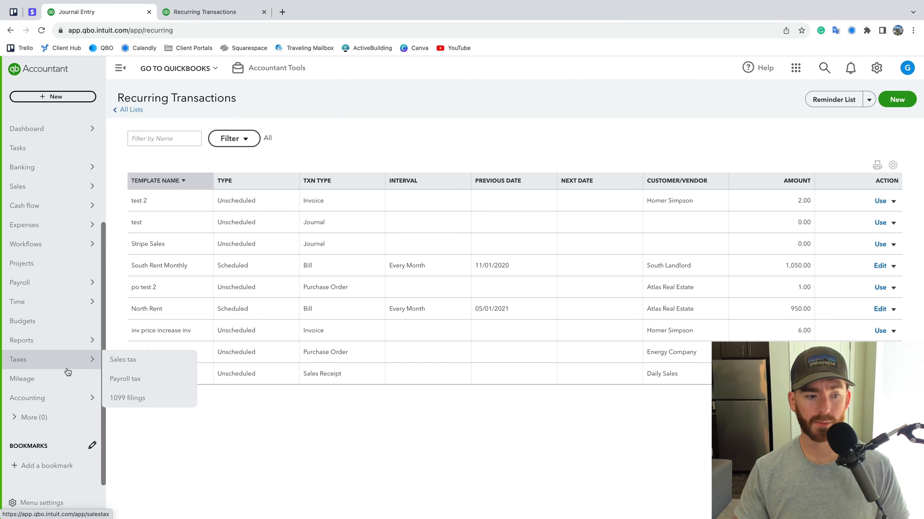
pyautogui.click(117, 342)
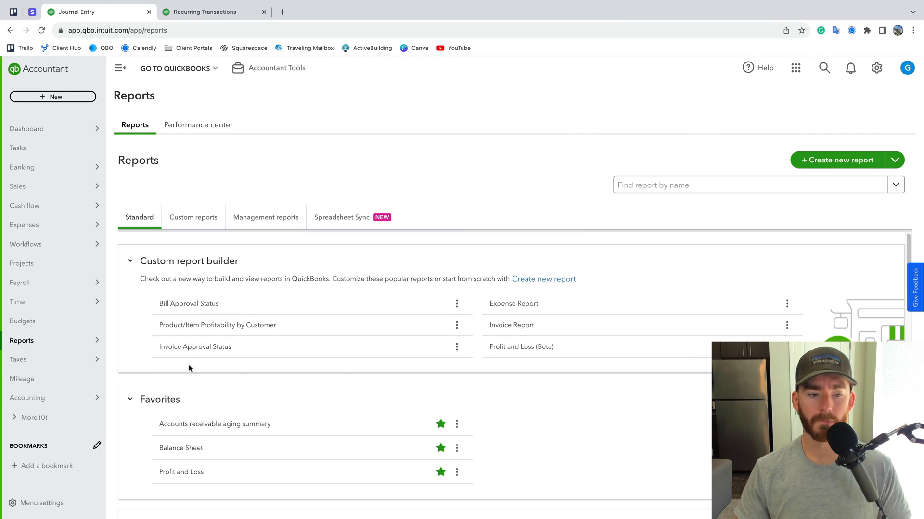
pyautogui.scroll(-2, 189, 368)
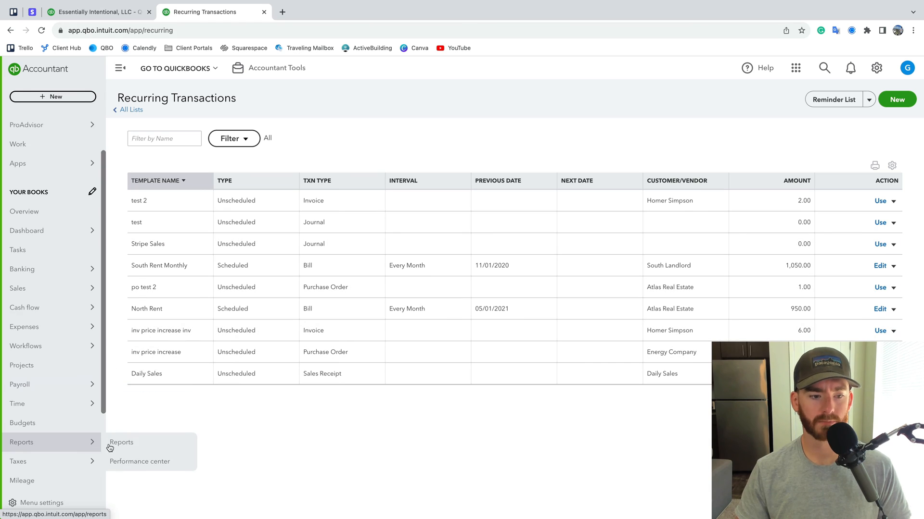
pyautogui.click(121, 439)
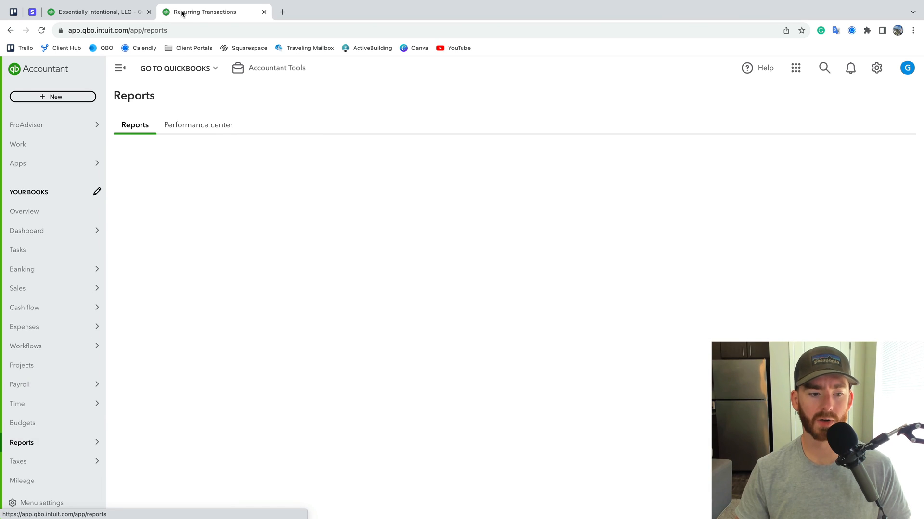
pyautogui.click(120, 12)
pyautogui.scroll(-1, 269, 345)
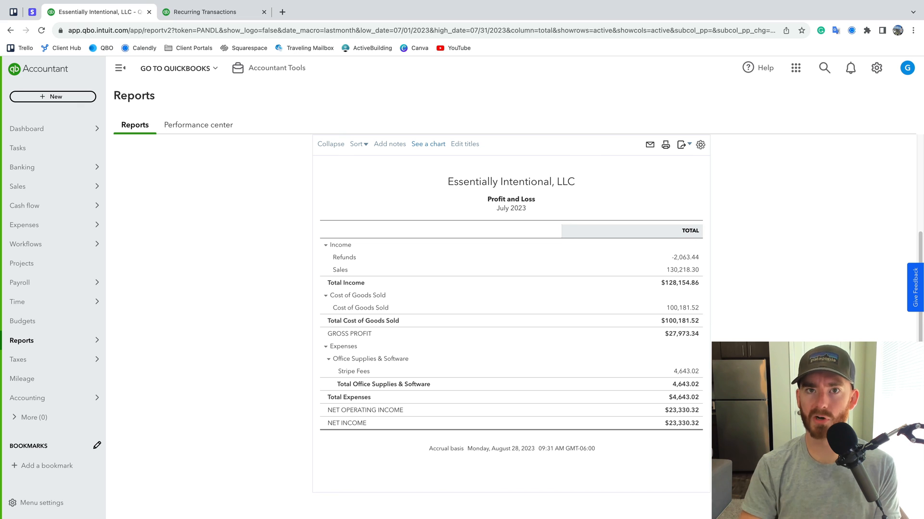
# Step: Run the Balance Sheet for July 2023 in the second QuickBooks tab and examine the Stripe Balance account
pyautogui.click(202, 12)
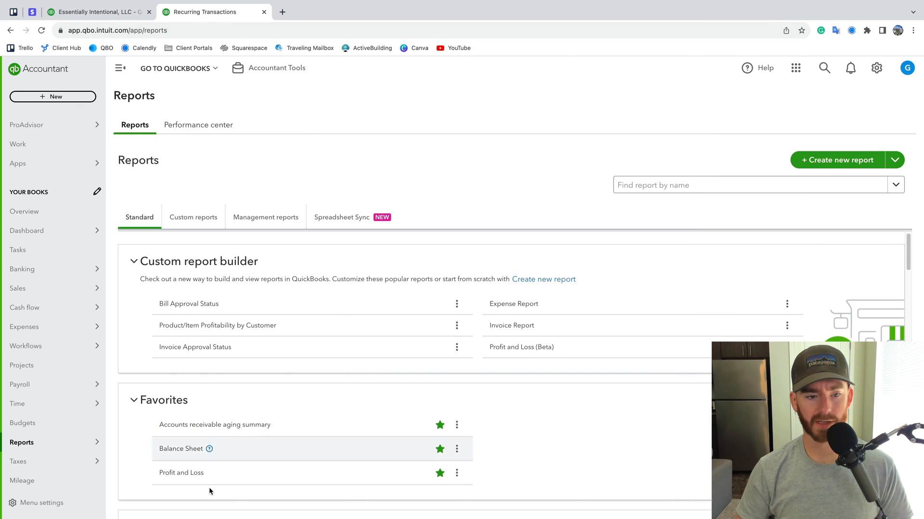
pyautogui.click(180, 447)
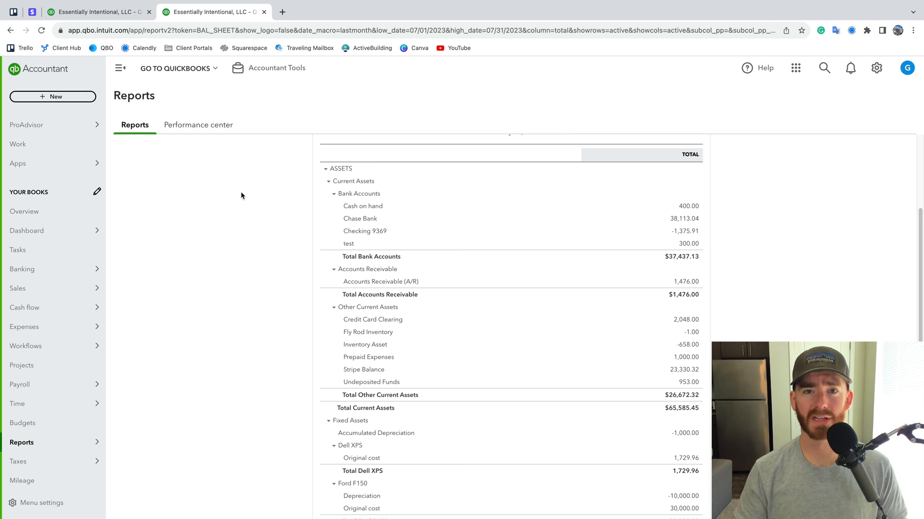
# Step: Open the bank transactions and look through the Chase Bank account's items for review
pyautogui.click(120, 268)
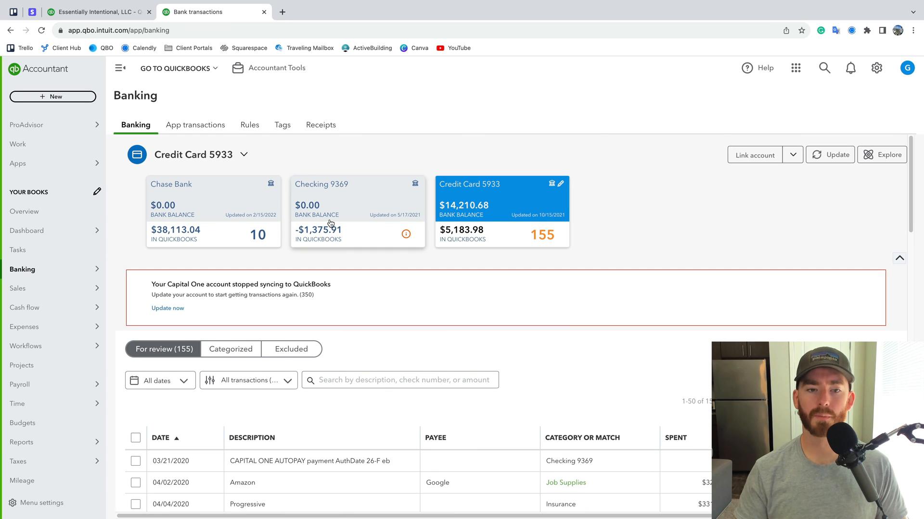
pyautogui.click(331, 223)
pyautogui.click(218, 223)
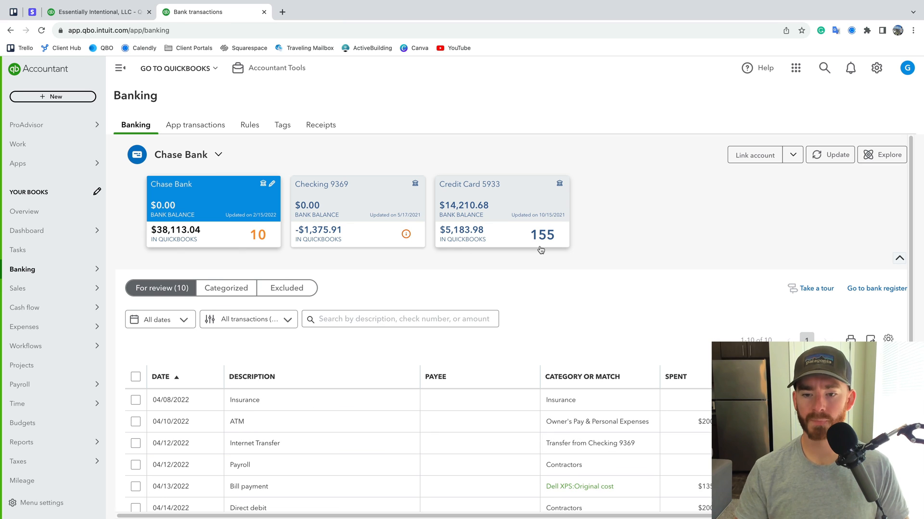
pyautogui.scroll(-3, 541, 250)
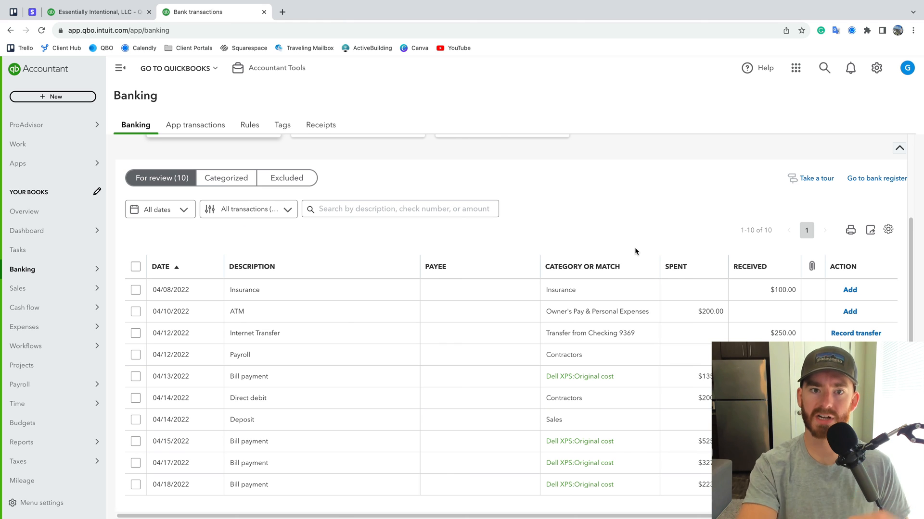
pyautogui.scroll(3, 635, 249)
pyautogui.scroll(-3, 242, 217)
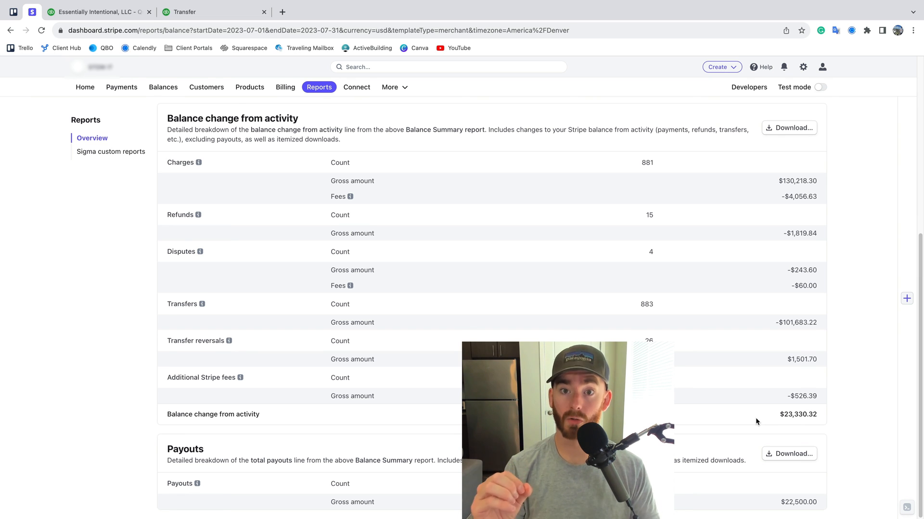
# Step: Compare the net balance change in Stripe's balance summary with the detailed breakdown of the balance change from activity
pyautogui.scroll(4, 755, 422)
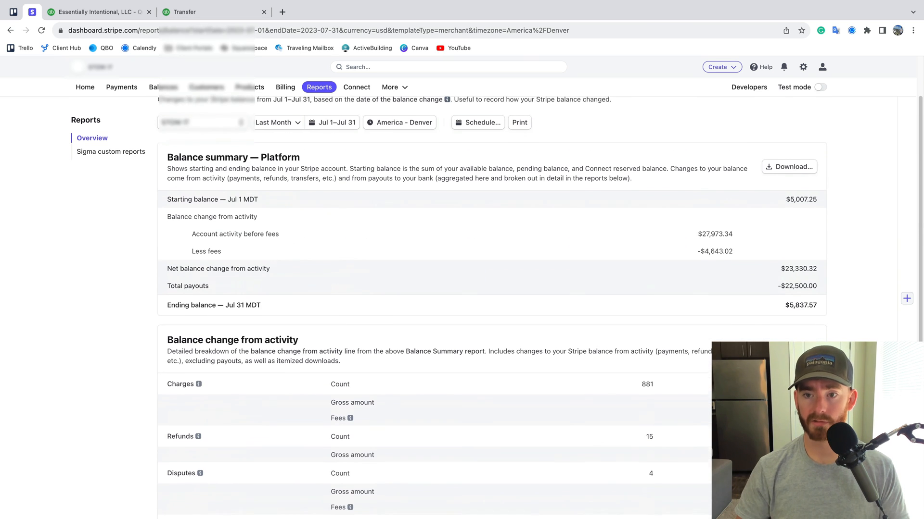
pyautogui.scroll(-1, 449, 207)
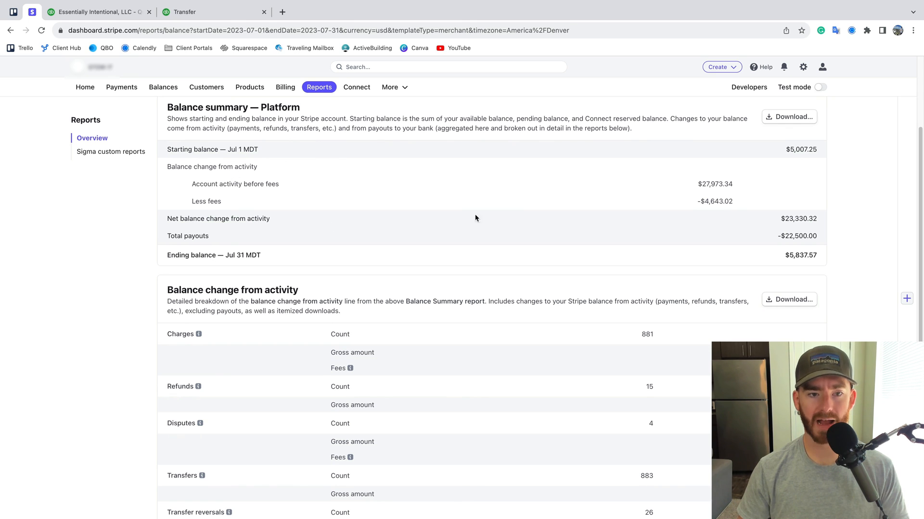
pyautogui.moveTo(812, 218); pyautogui.dragTo(785, 220)
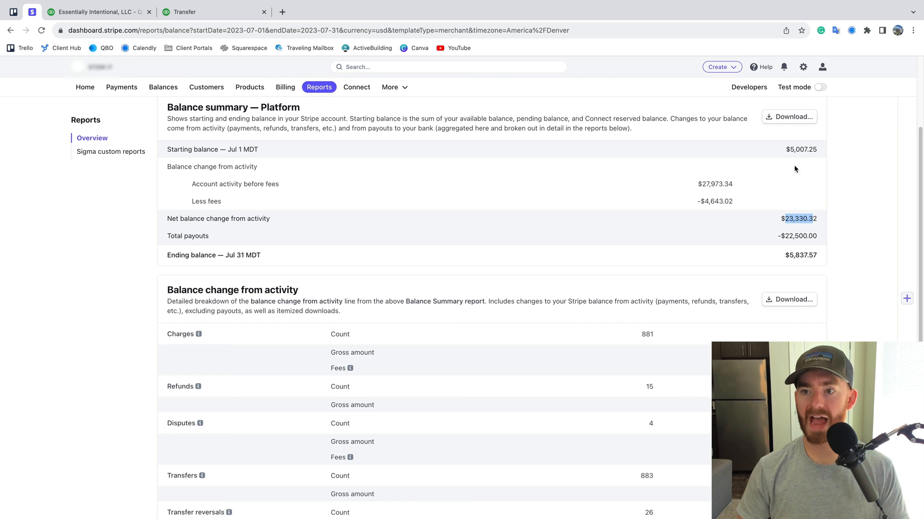
pyautogui.scroll(-1, 748, 237)
pyautogui.scroll(-5, 748, 236)
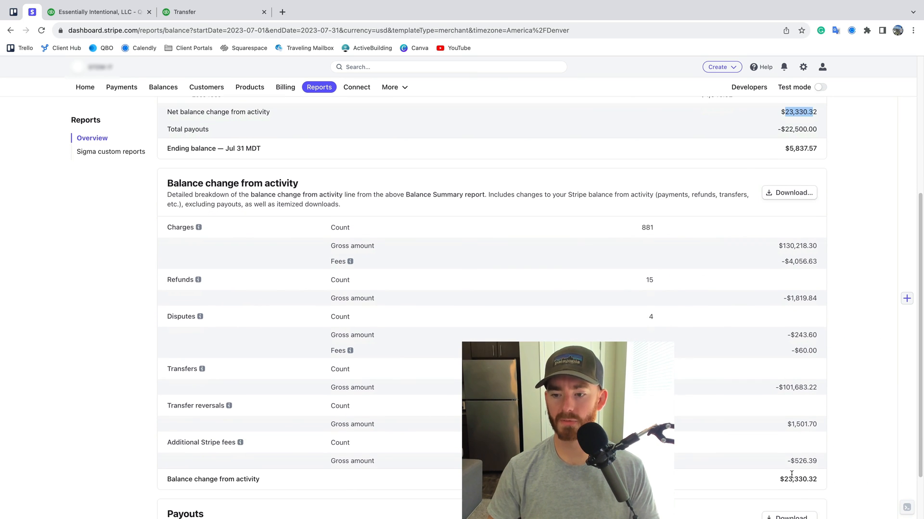
pyautogui.scroll(2, 773, 312)
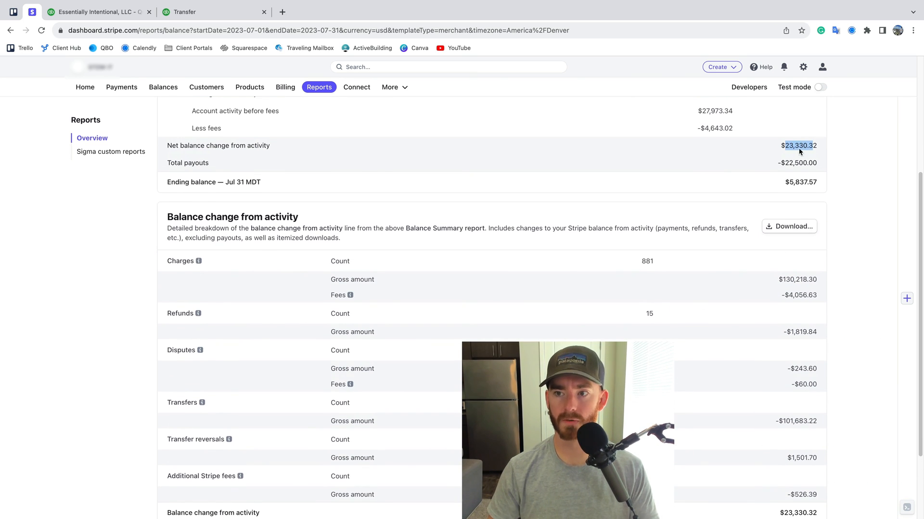
pyautogui.scroll(-1, 739, 222)
pyautogui.scroll(-3, 740, 222)
pyautogui.scroll(5, 729, 340)
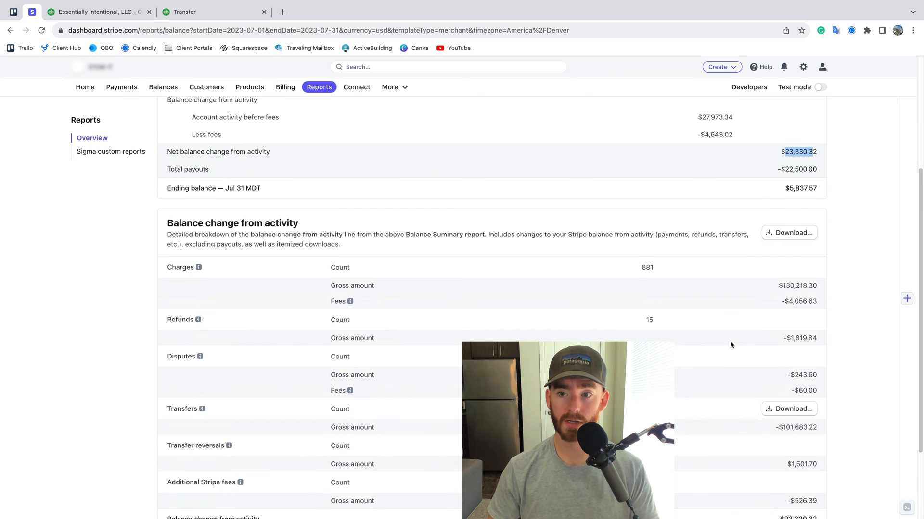
pyautogui.scroll(1, 733, 214)
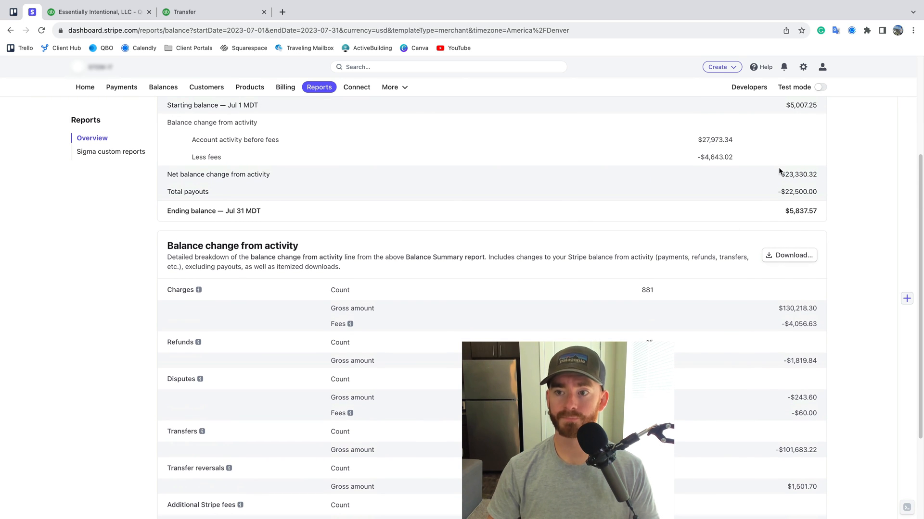
pyautogui.moveTo(780, 174); pyautogui.dragTo(799, 172)
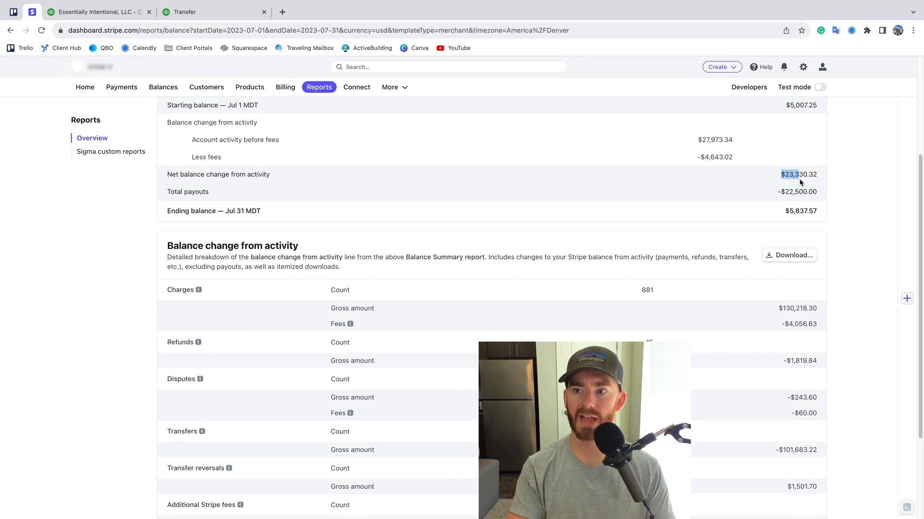
# Step: Examine the total payouts and the July 31 ending balance in Stripe's balance summary
pyautogui.moveTo(184, 191); pyautogui.dragTo(198, 191)
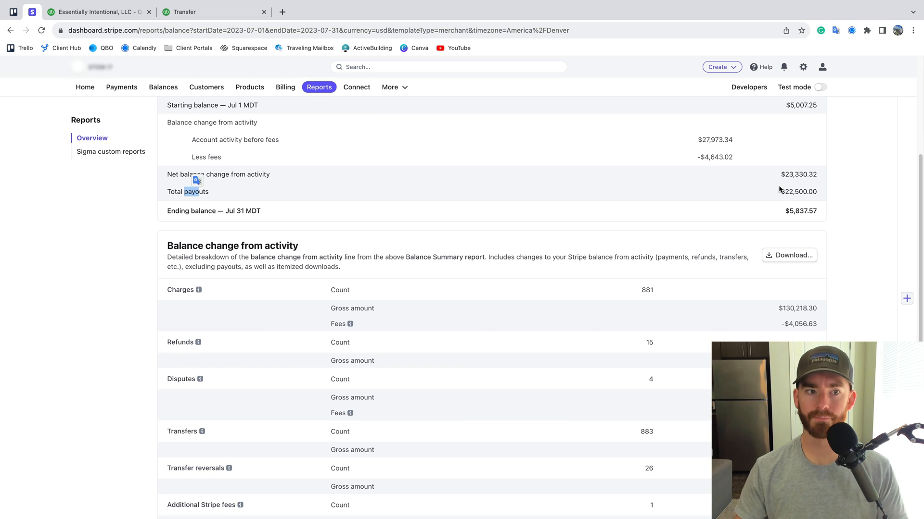
pyautogui.moveTo(809, 212); pyautogui.dragTo(782, 212)
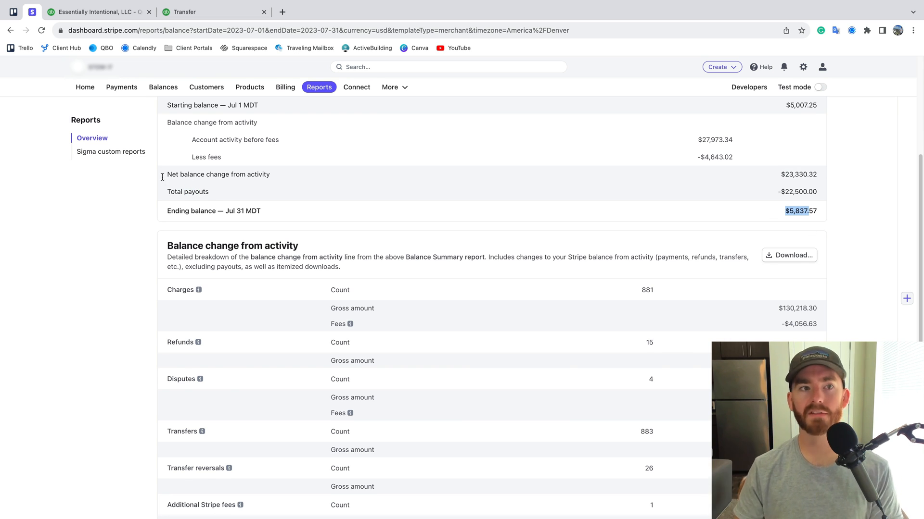
# Step: Switch to the QuickBooks tab showing the Profit and Loss, open the reconciliation page, and choose Stripe Balance as the account to reconcile
pyautogui.click(121, 14)
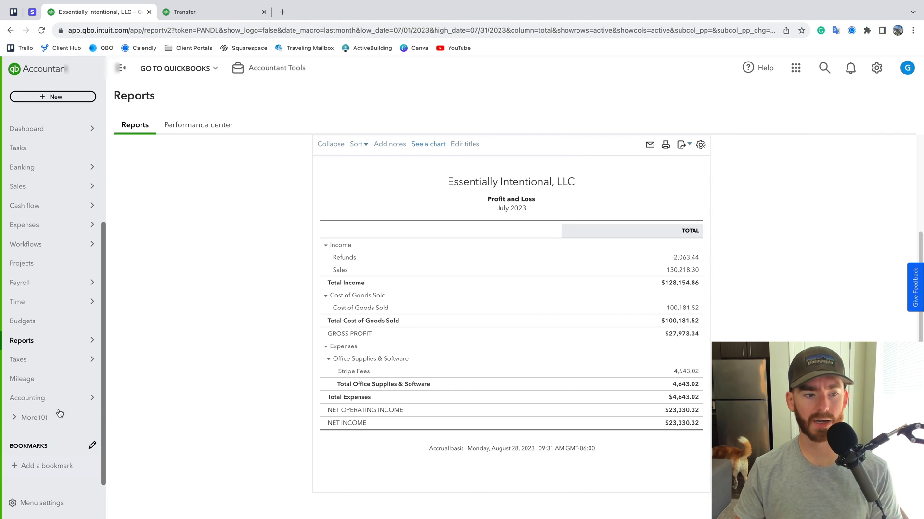
pyautogui.moveTo(73, 400)
pyautogui.click(129, 417)
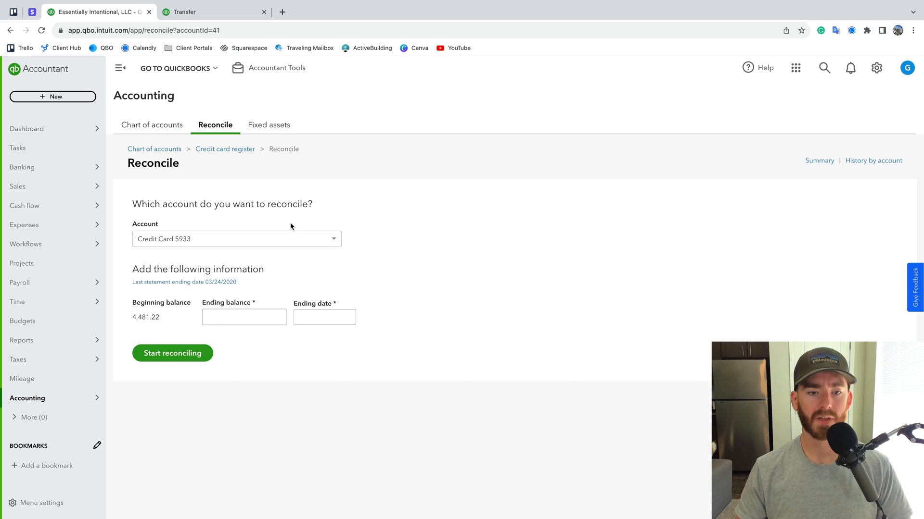
pyautogui.click(295, 239)
pyautogui.scroll(5, 202, 303)
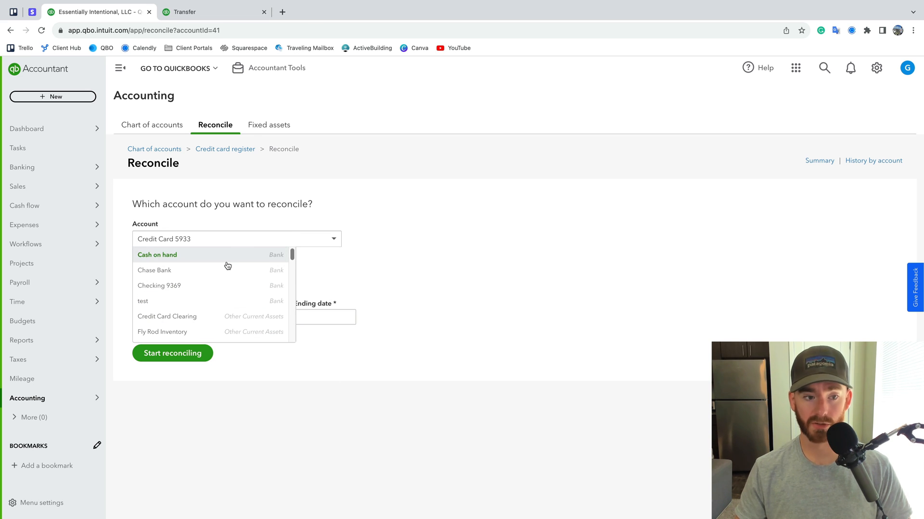
pyautogui.scroll(-6, 227, 265)
pyautogui.scroll(2, 222, 298)
pyautogui.click(218, 316)
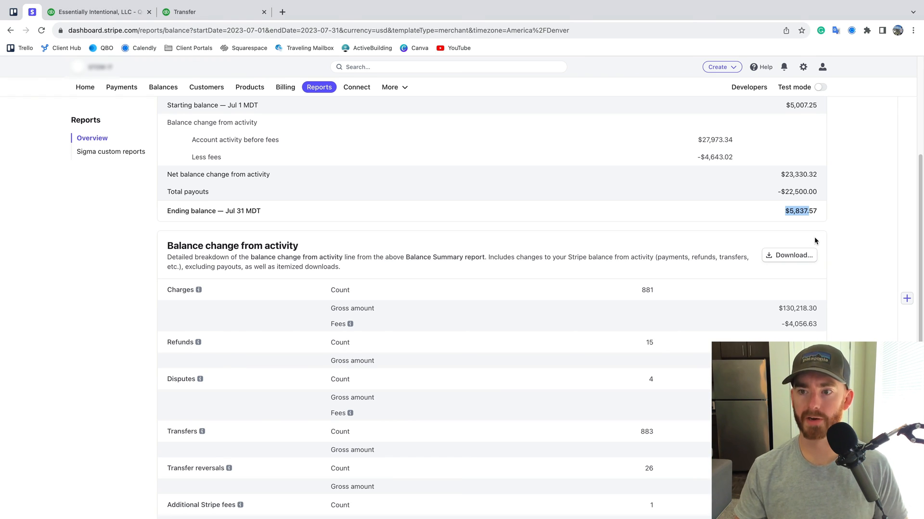
# Step: Copy Stripe's July 31 ending balance of 5,837.57 into the QuickBooks reconciliation and set the ending date to 07/31/2023
pyautogui.doubleClick(810, 211)
pyautogui.hotkey('ctrl', 'c')
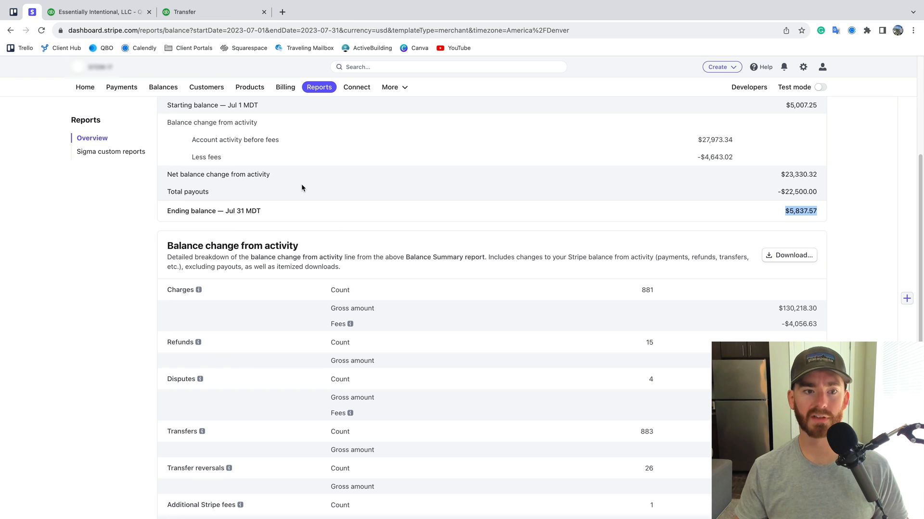
pyautogui.click(96, 12)
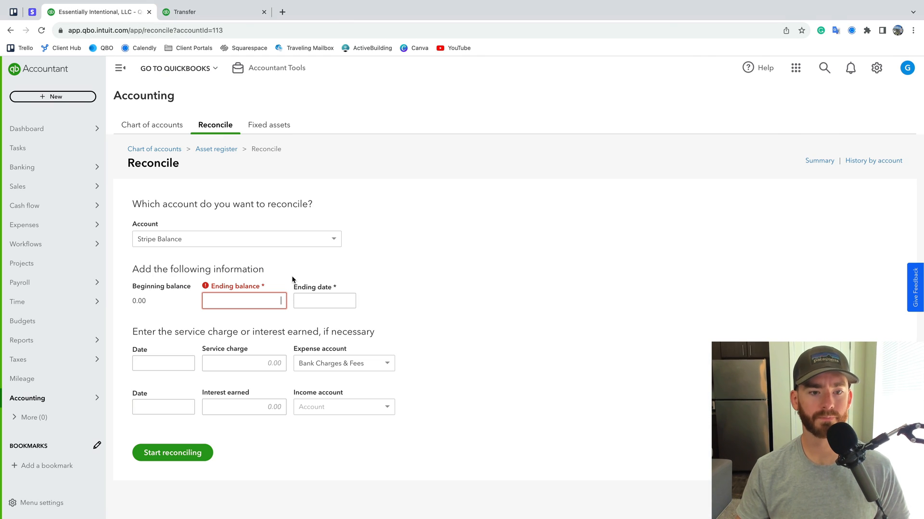
pyautogui.hotkey('ctrl', 'v')
pyautogui.click(339, 305)
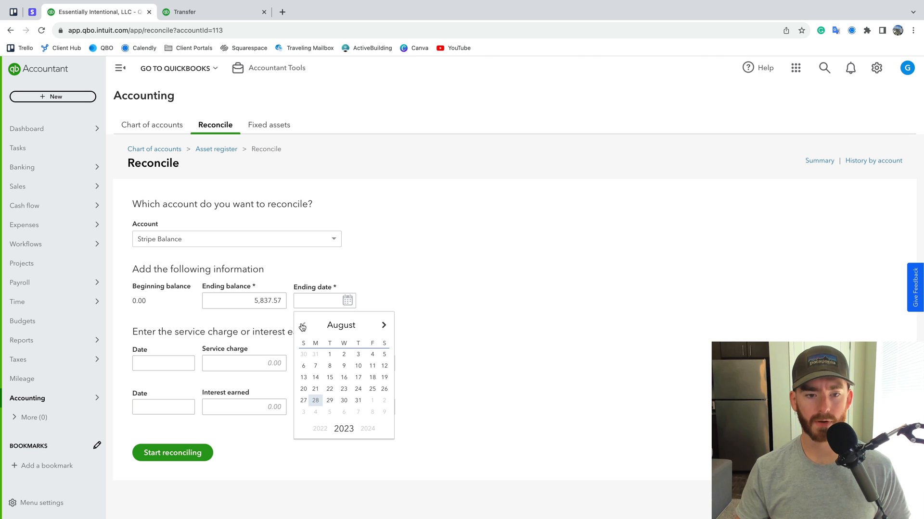
pyautogui.click(302, 326)
pyautogui.click(316, 412)
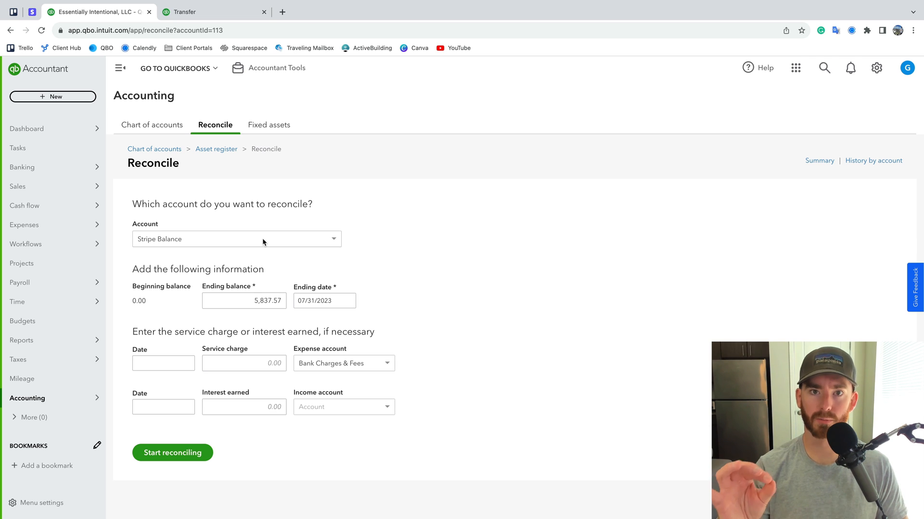
# Step: Return to the Stripe balance report and review the detailed breakdown of the balance change from activity
pyautogui.click(32, 12)
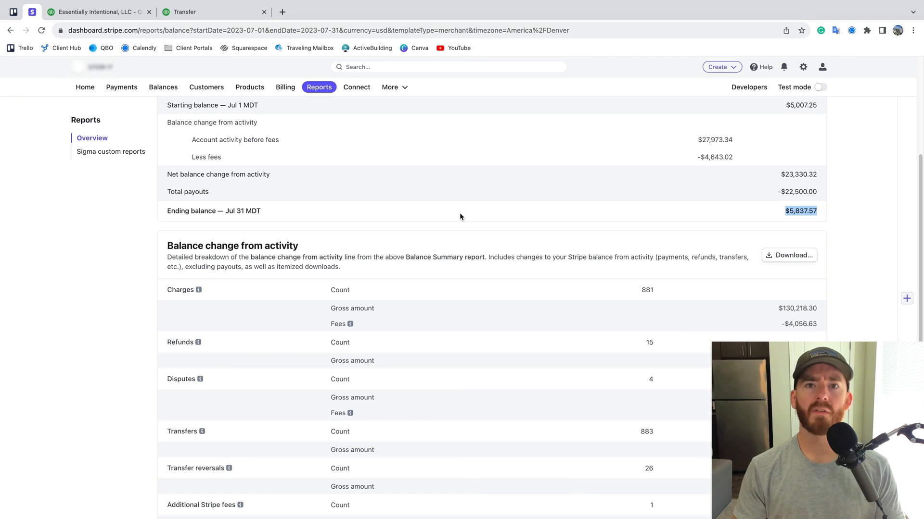
pyautogui.scroll(-2, 460, 213)
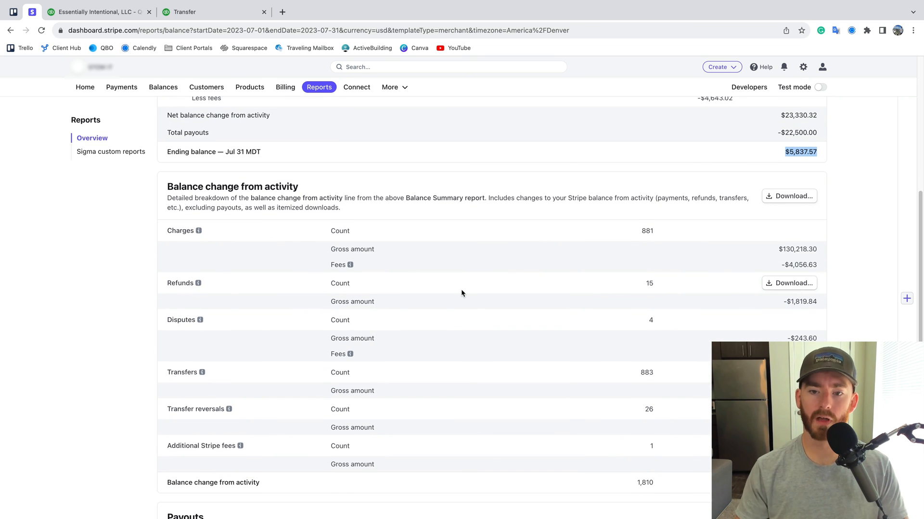
pyautogui.scroll(-1, 481, 298)
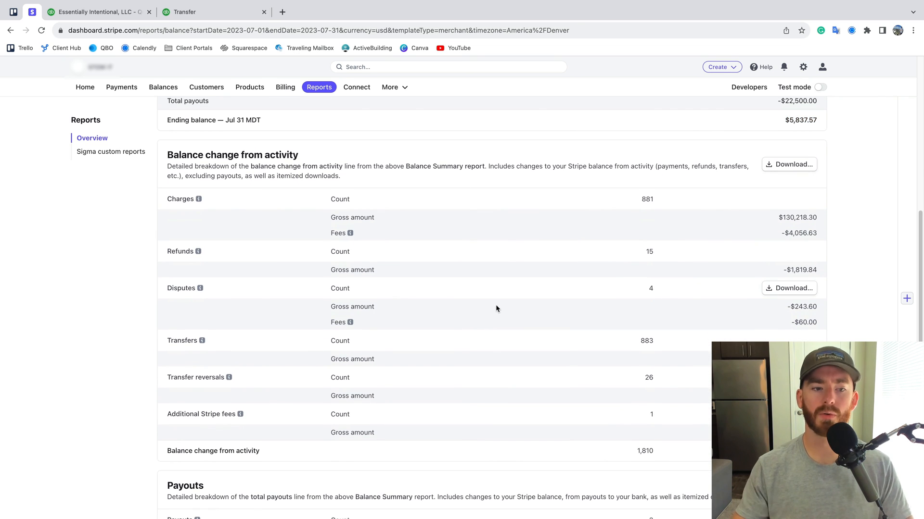